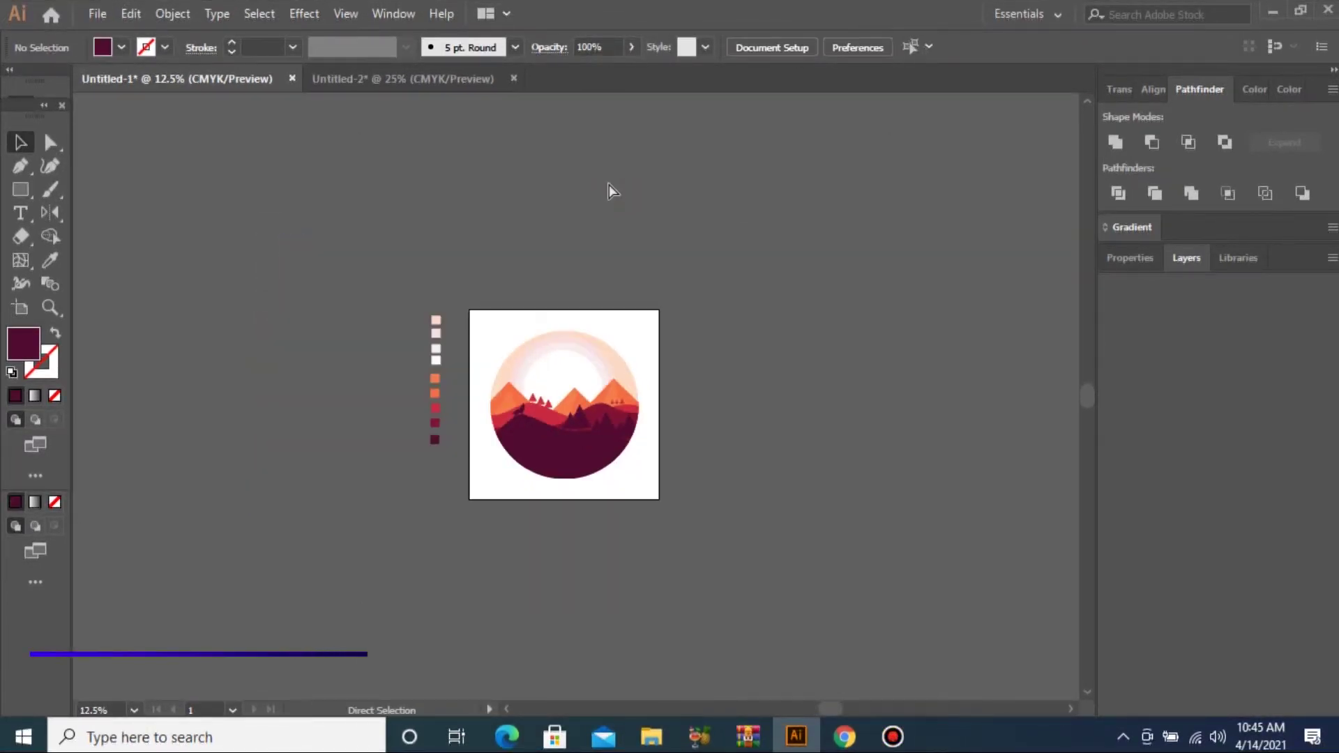
Step: Examine the finished circular landscape illustration and the colour swatches beside it in Untitled-1
key("ctrl+equal")
key("ctrl+equal")
key("ctrl+minus")
key("z")
left_click_drag(828, 566, 847, 591)
left_click_drag(181, 117, 1025, 667)
scroll(1005, 634, "down", 2)
key("ctrl+minus")
key("a")
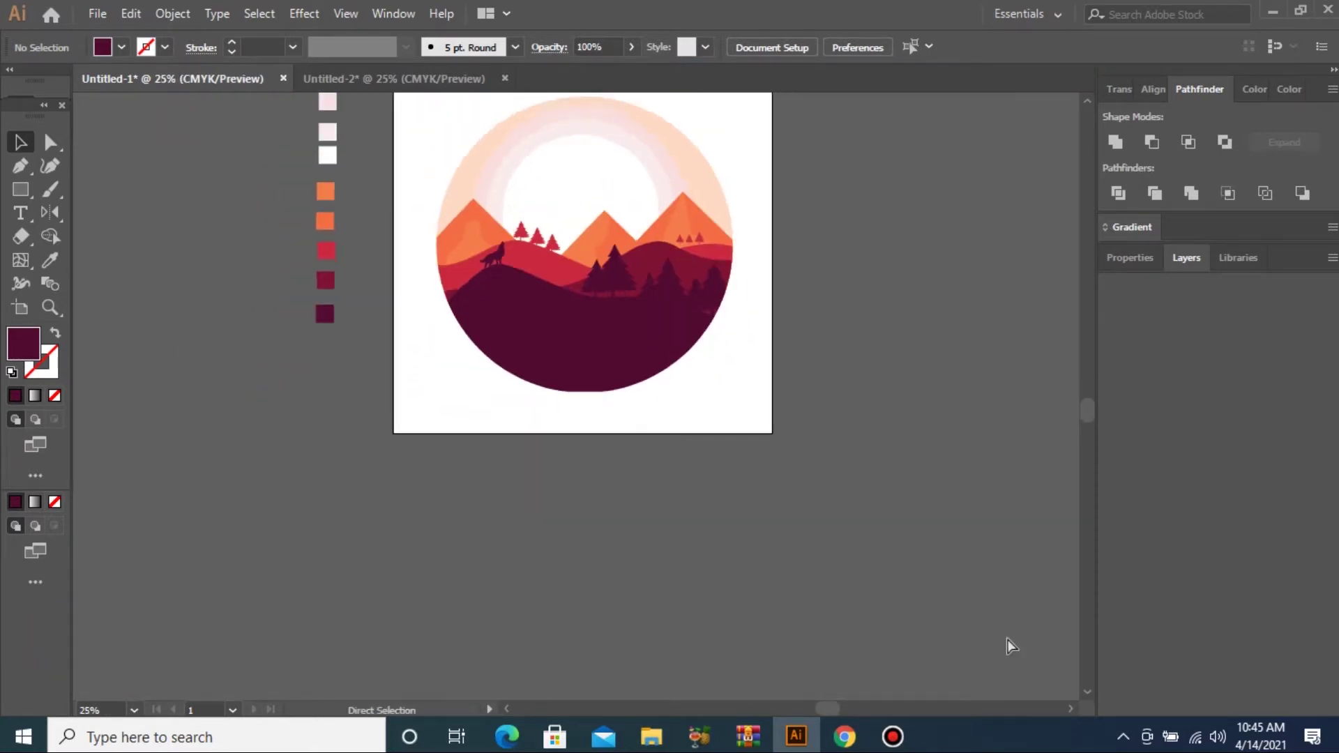
key("ctrl+minus")
left_click_drag(486, 211, 599, 296)
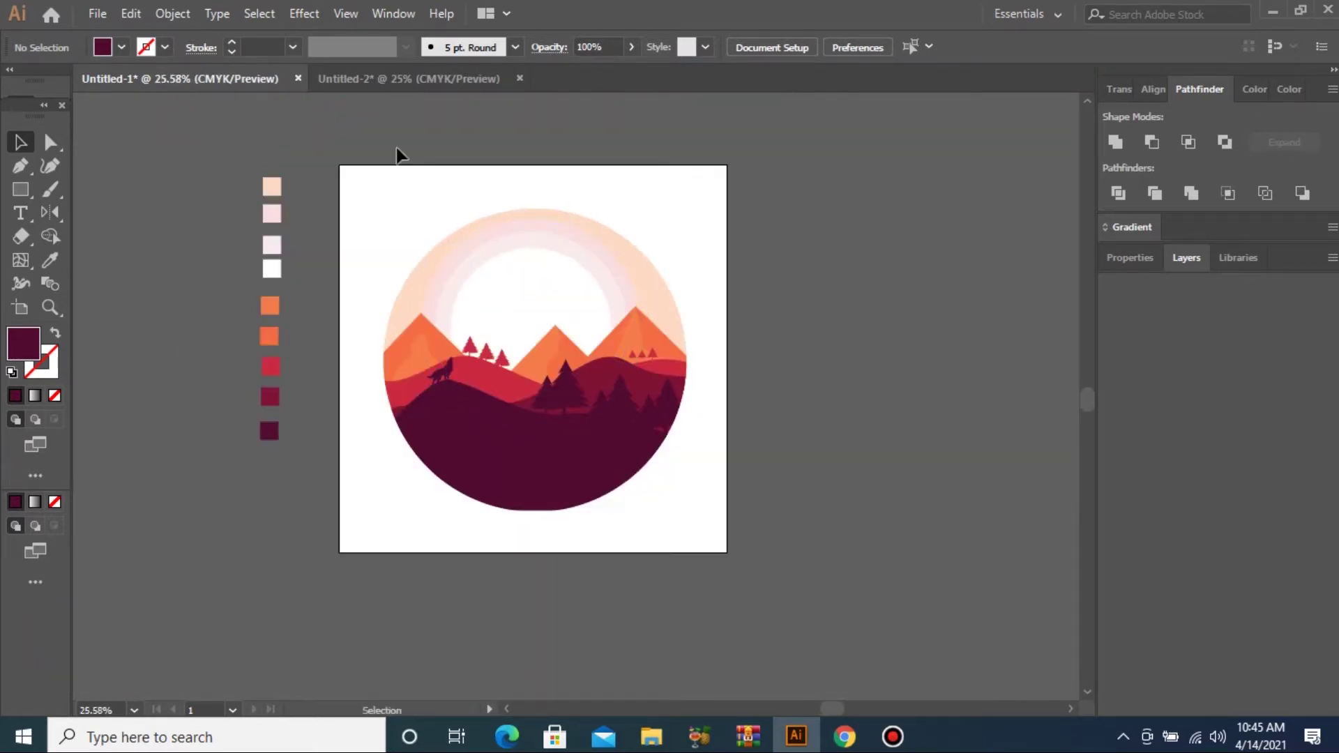
Step: Create a new 1000 x 1000 px document with one artboard
key("ctrl+n")
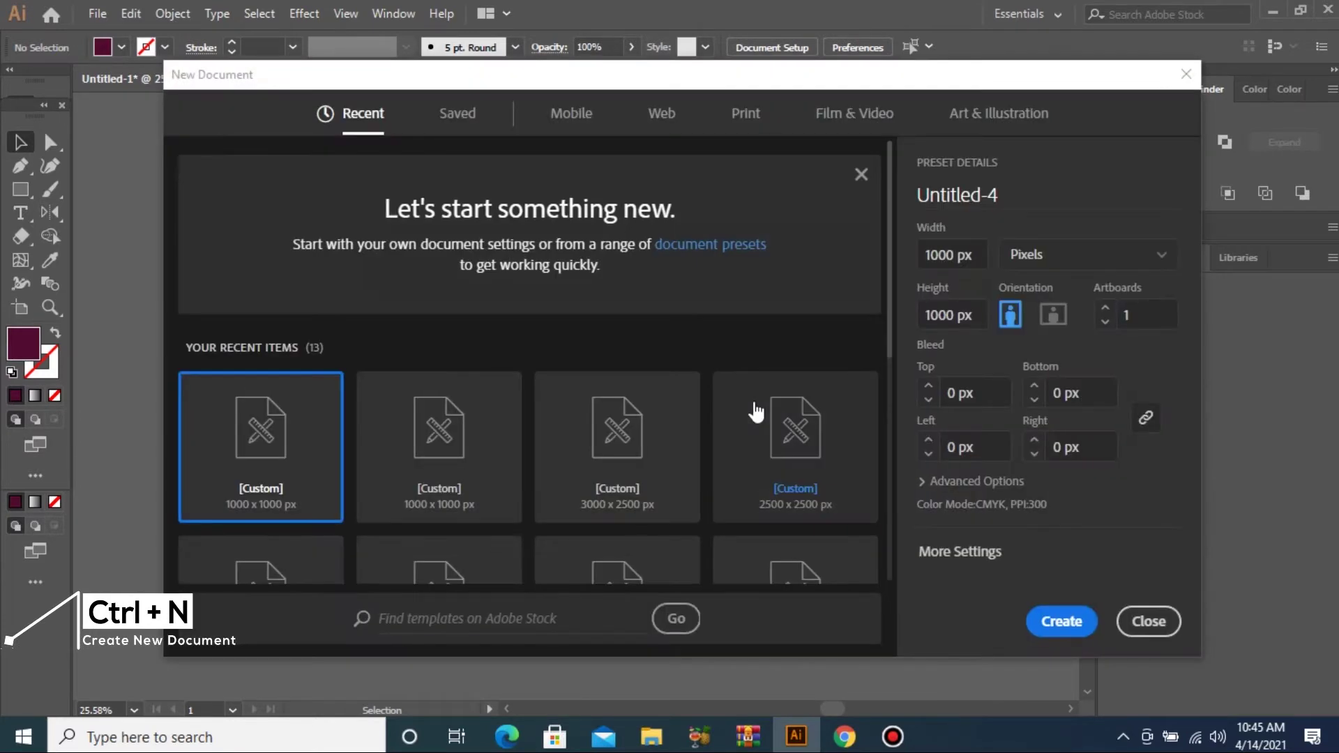
left_click(1055, 619)
key("ctrl+alt+n")
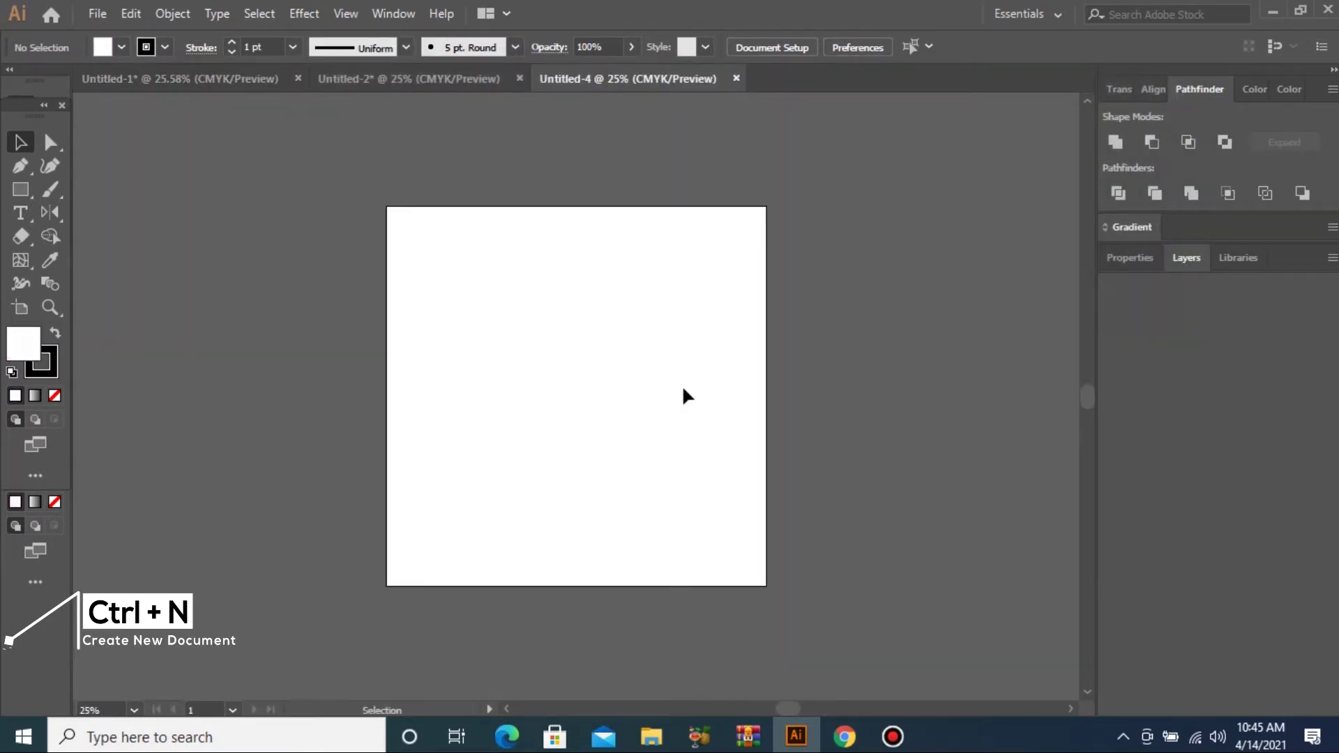
Step: Draw a closed hill shape with the Pen tool across the artboard's full width, with a wavy upper edge and a flat base on its bottom edge
left_click_drag(20, 168, 60, 180)
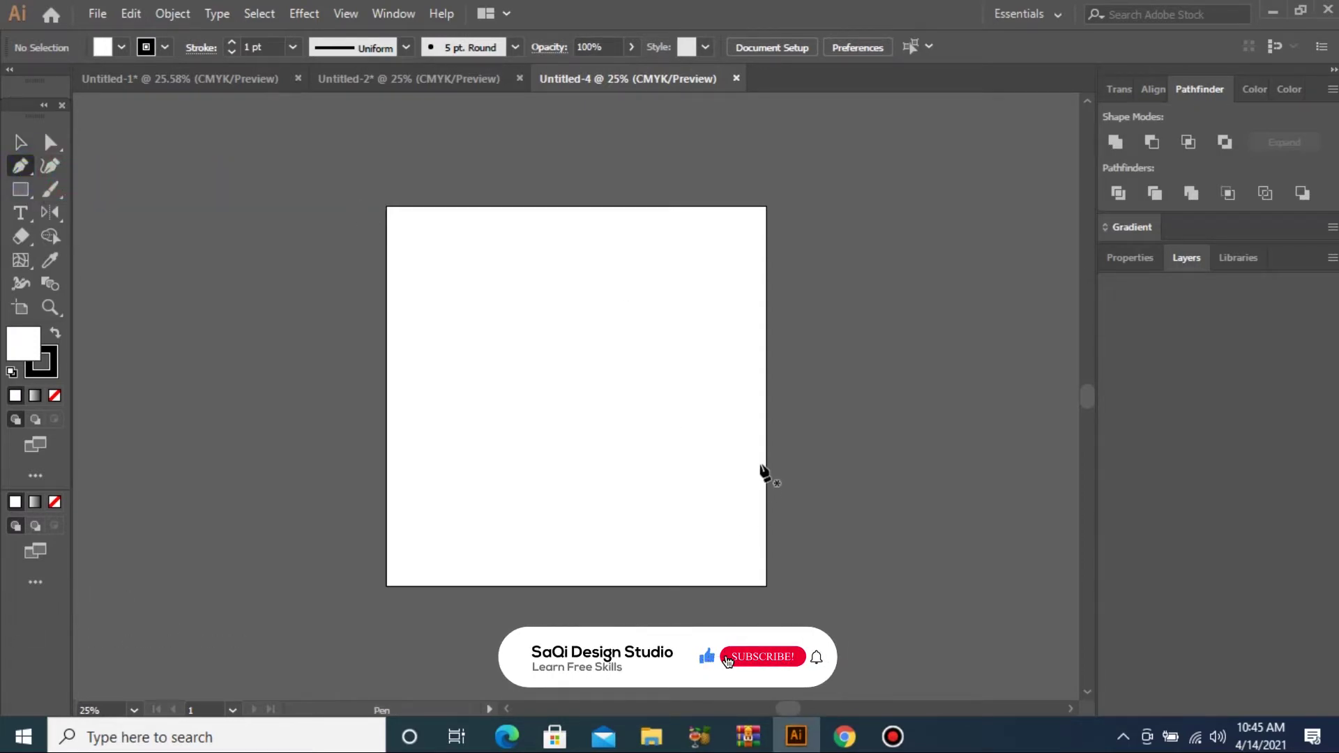
left_click_drag(765, 462, 656, 433)
mouse_move(655, 434)
left_mouse_down()
mouse_move(636, 448)
mouse_move(532, 453)
mouse_move(422, 409)
left_mouse_up()
left_click(385, 466)
left_click(385, 585)
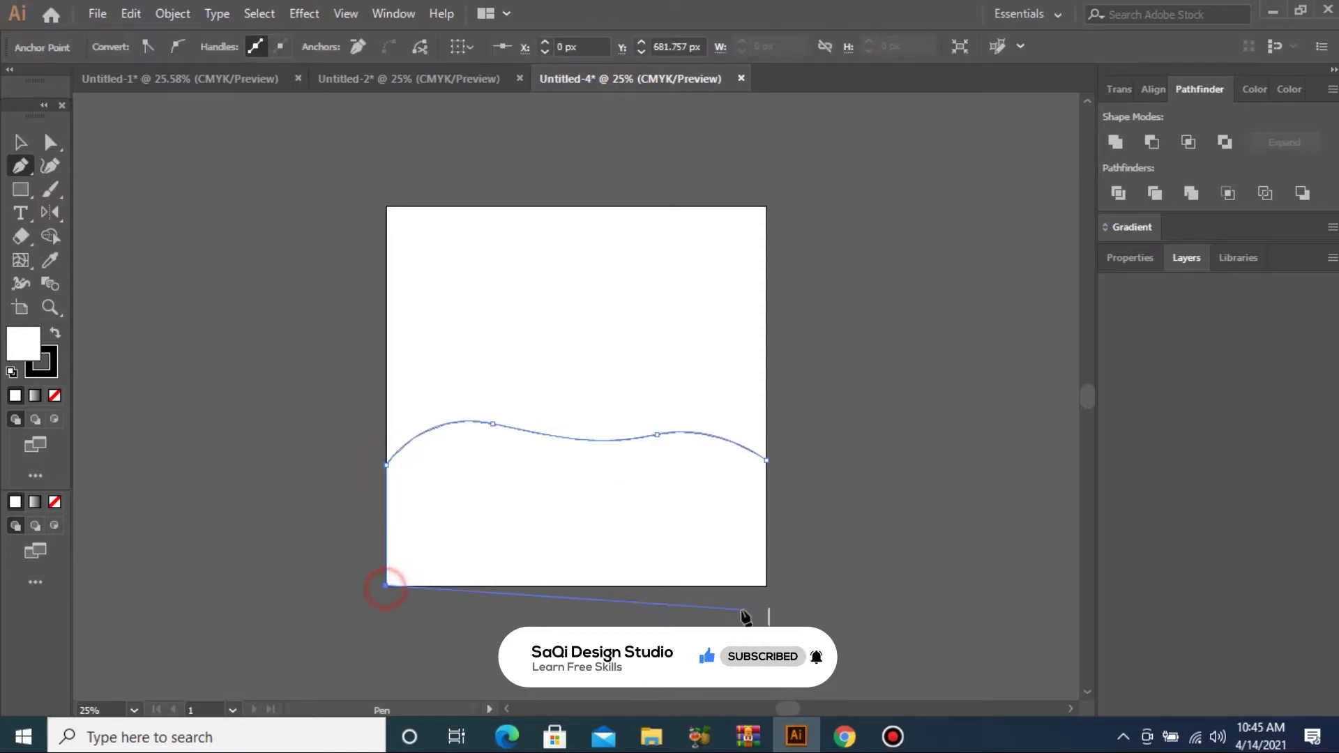
left_click(765, 586)
left_click(767, 460)
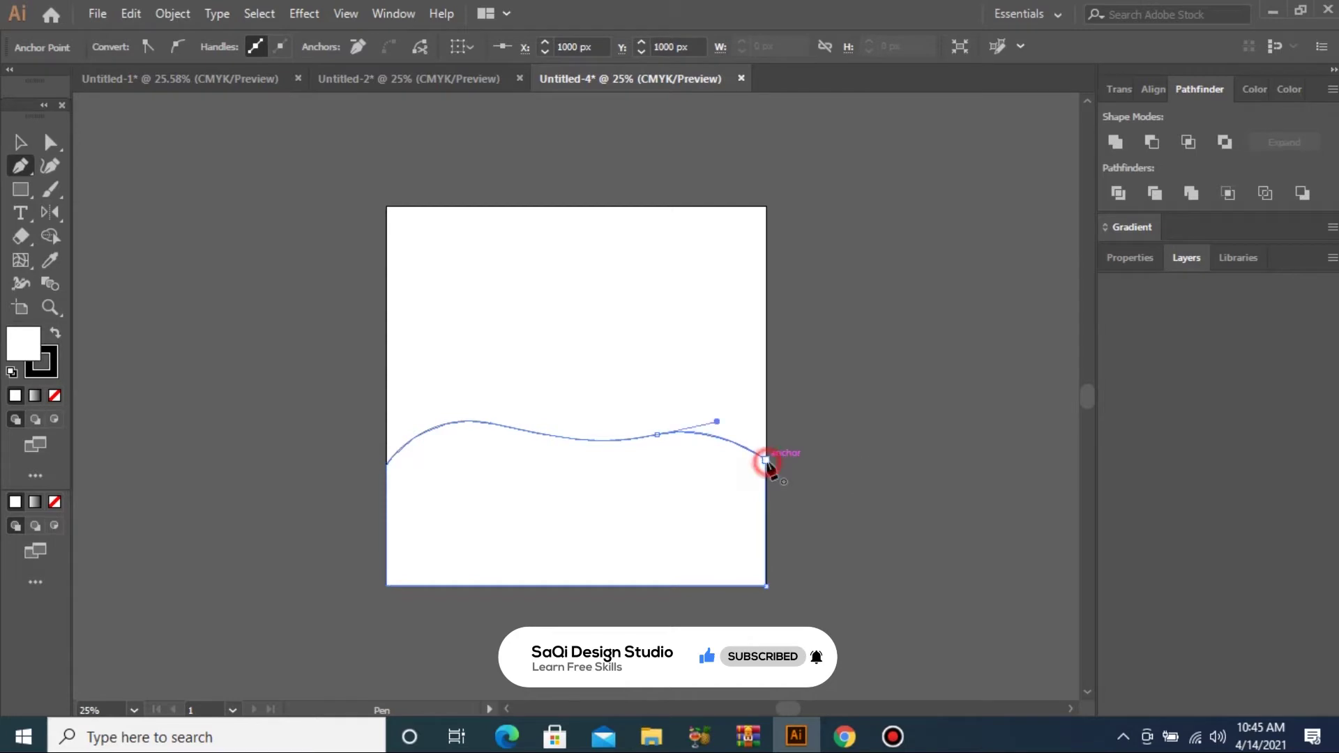
Step: Lower the anchor points on the right side of the hill's wavy edge so that the contour slopes down
left_click(17, 143)
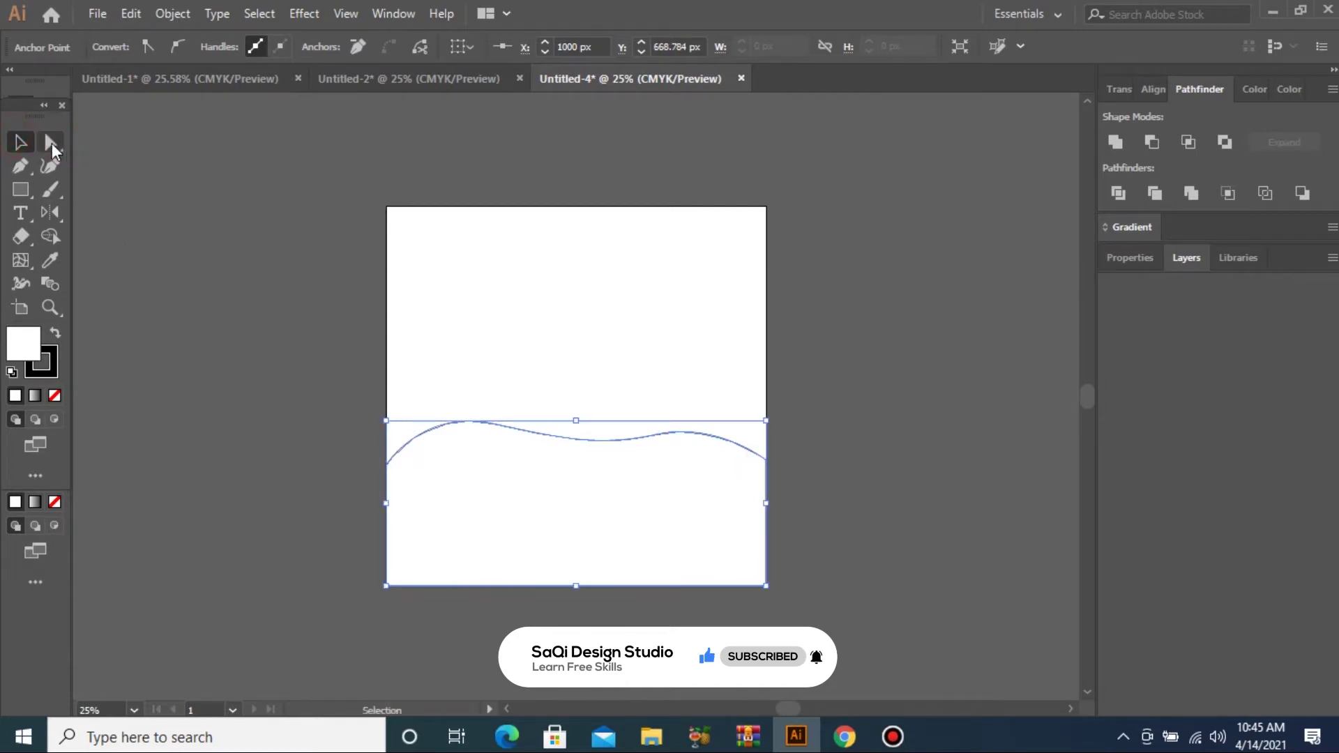
left_click(50, 144)
left_click(686, 426)
left_click_drag(711, 439, 765, 488)
left_click(19, 142)
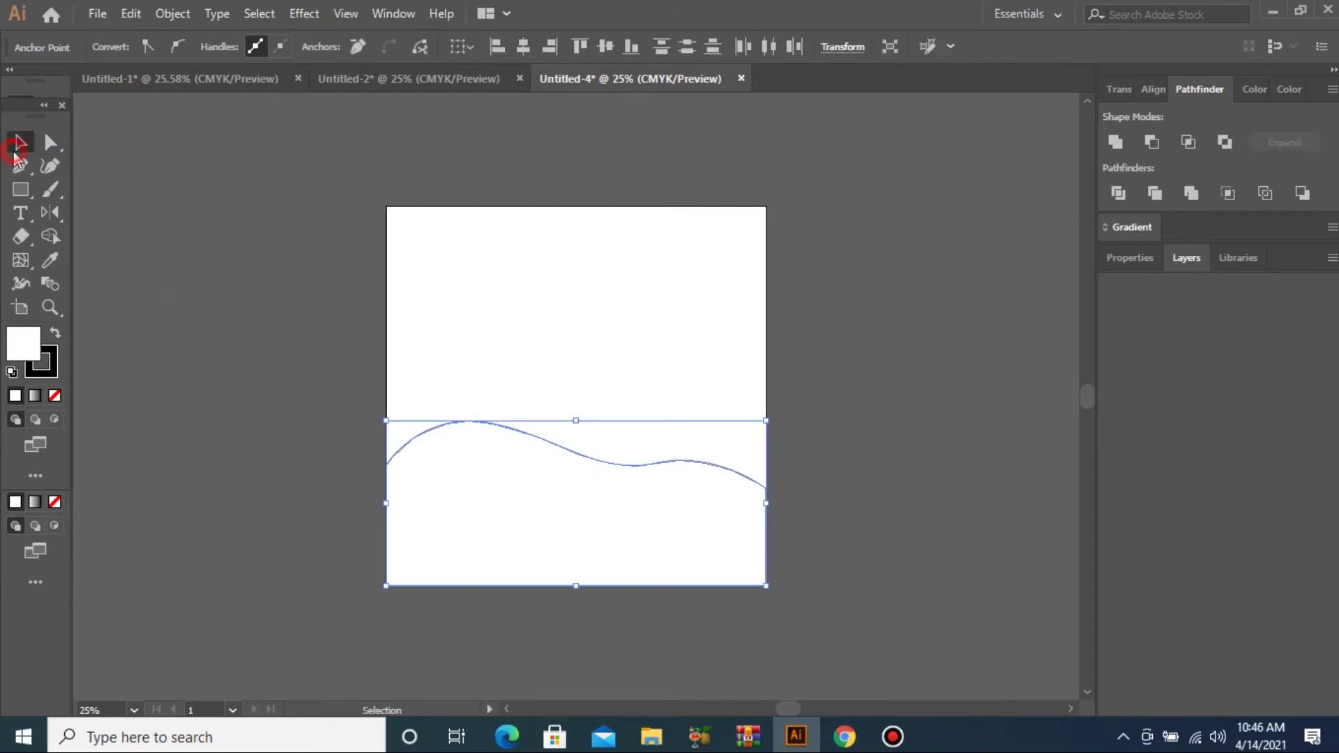
left_click(308, 274)
Step: Copy the column of colour swatches from Untitled-1 into Untitled-4 and place it just outside the artboard's left edge
left_click(235, 77)
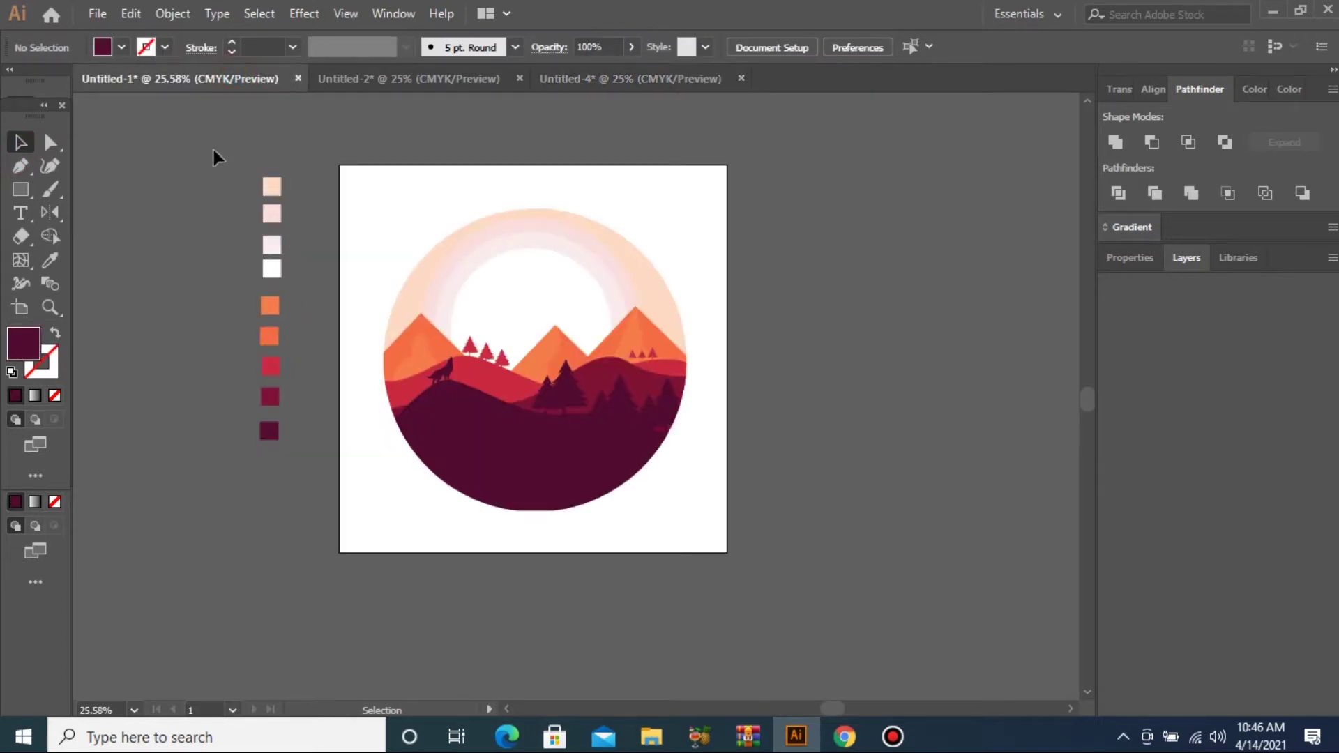
left_click_drag(282, 440, 289, 459)
key("ctrl+c")
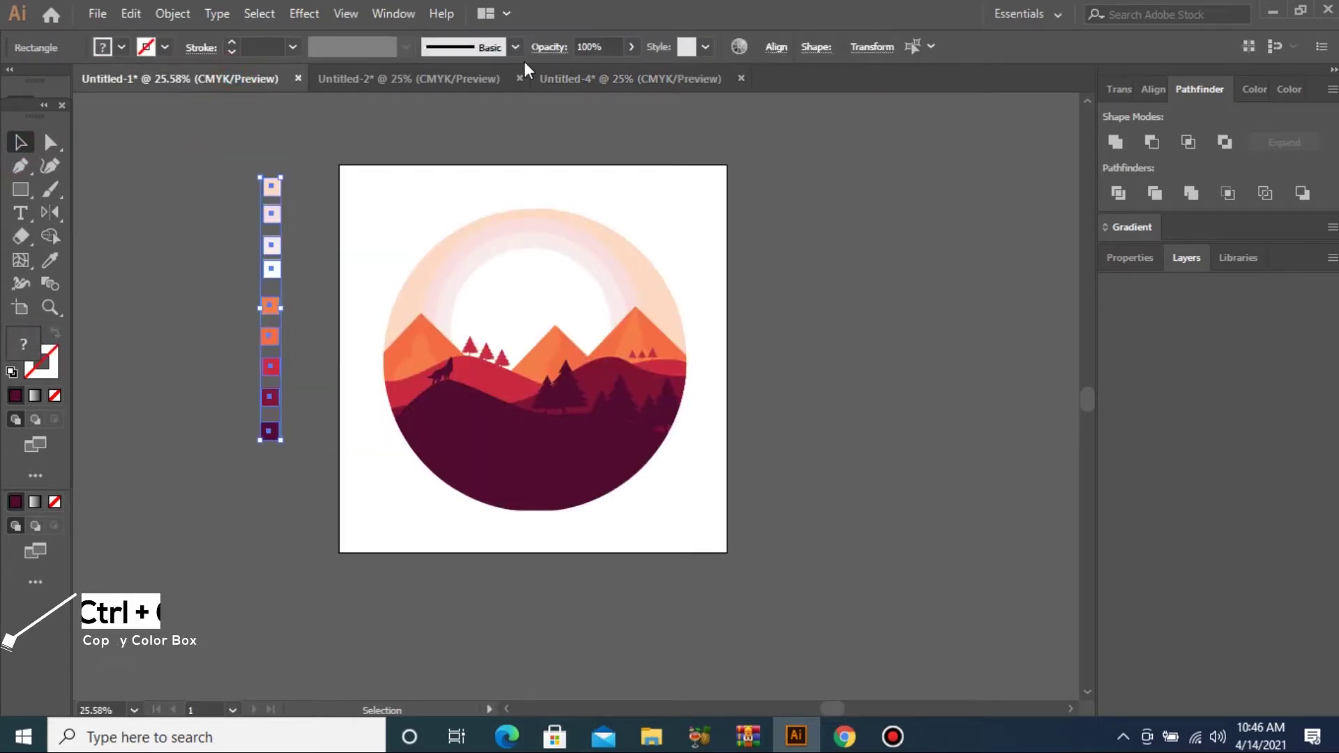
left_click(588, 78)
key("ctrl+minus")
key("ctrl+minus")
key("ctrl+v")
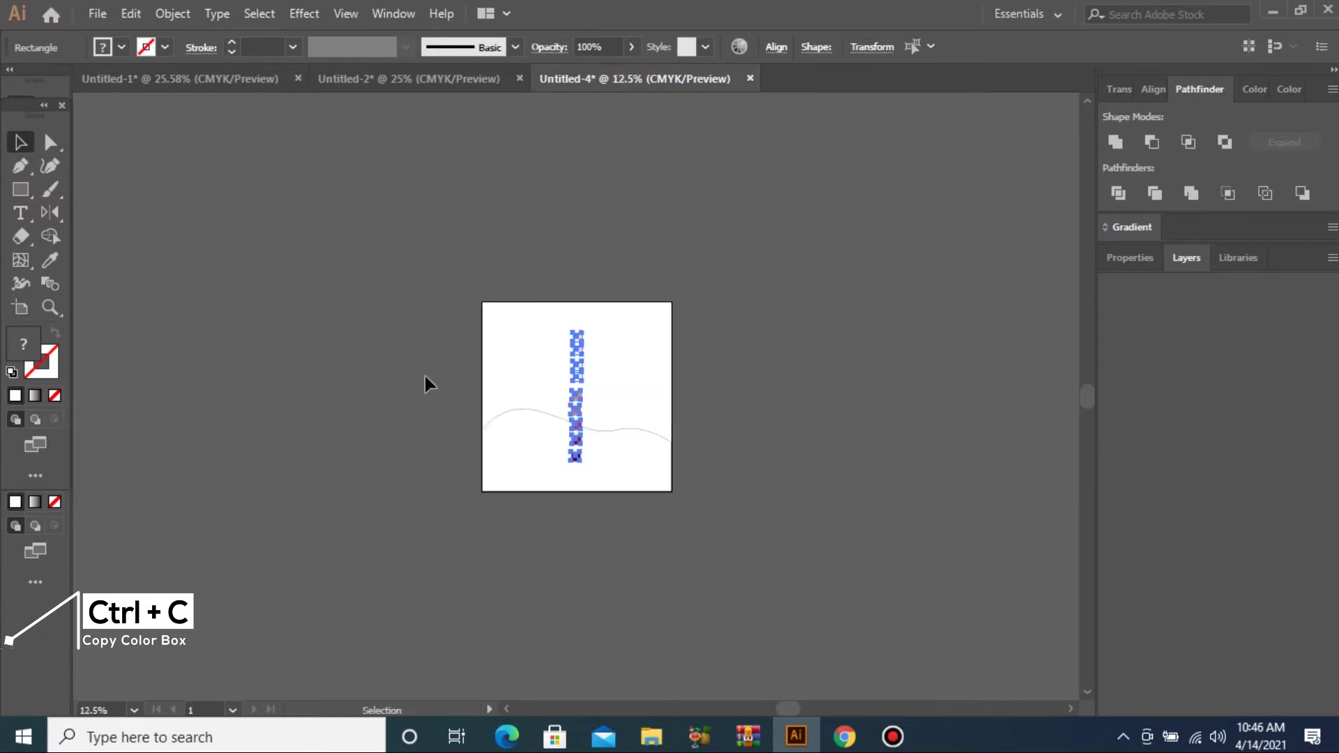
left_click_drag(582, 349, 454, 316)
key("ctrl+space")
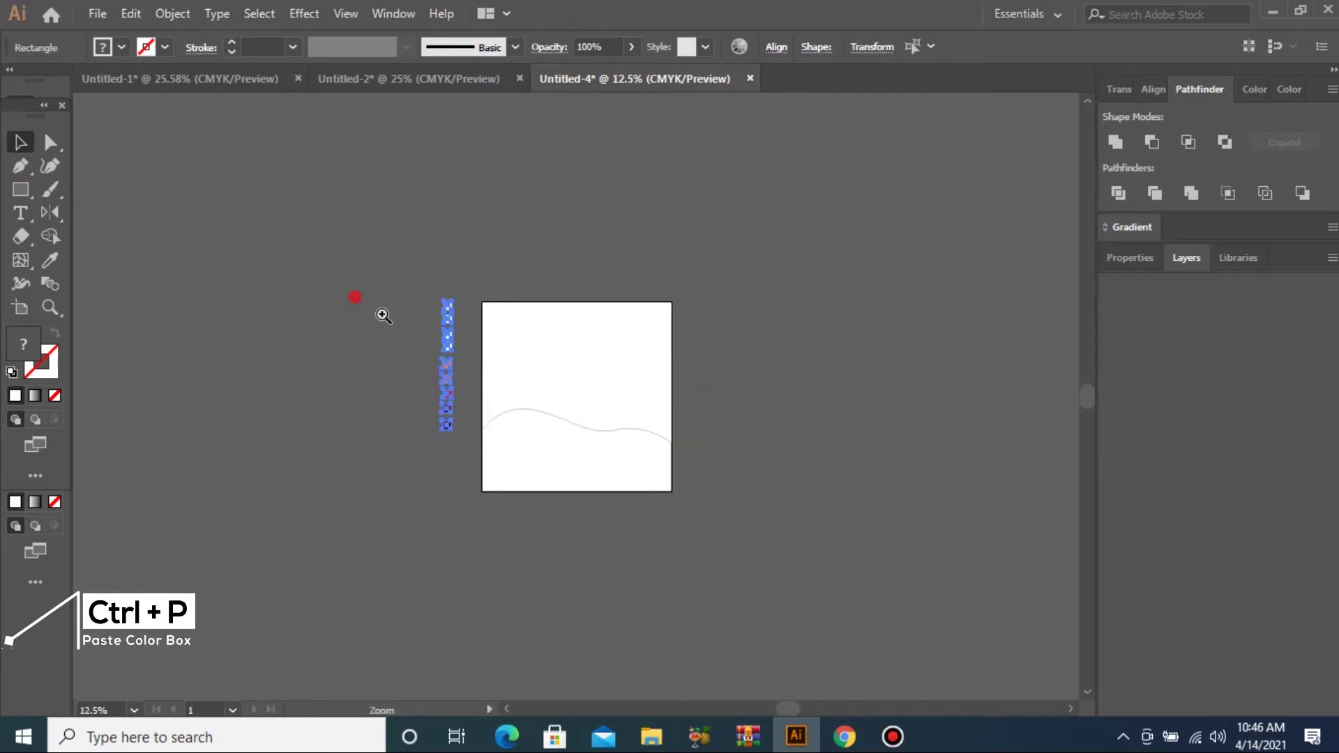
left_click_drag(783, 547, 782, 546)
left_click(556, 360)
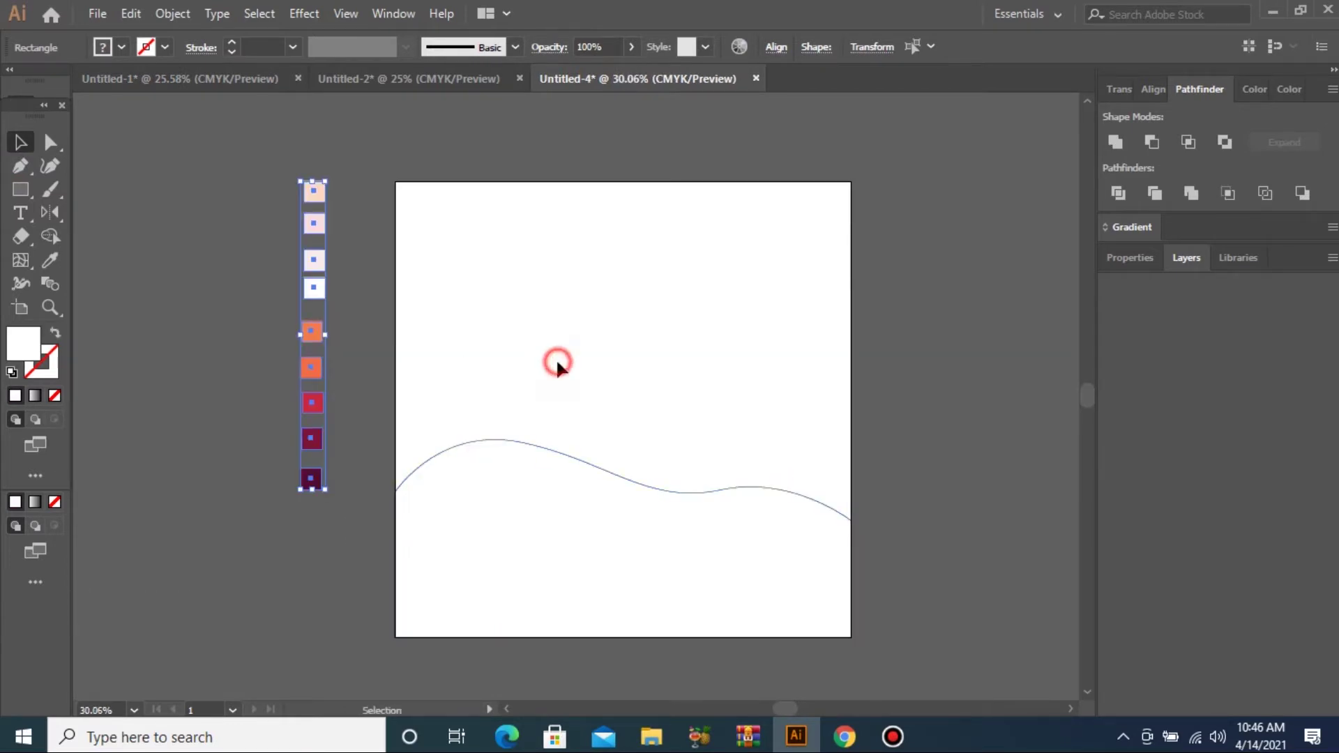
Step: Draw a second closed wavy hill with the Pen tool, rising higher on the artboard's right side, and place it behind the first hill
key("p")
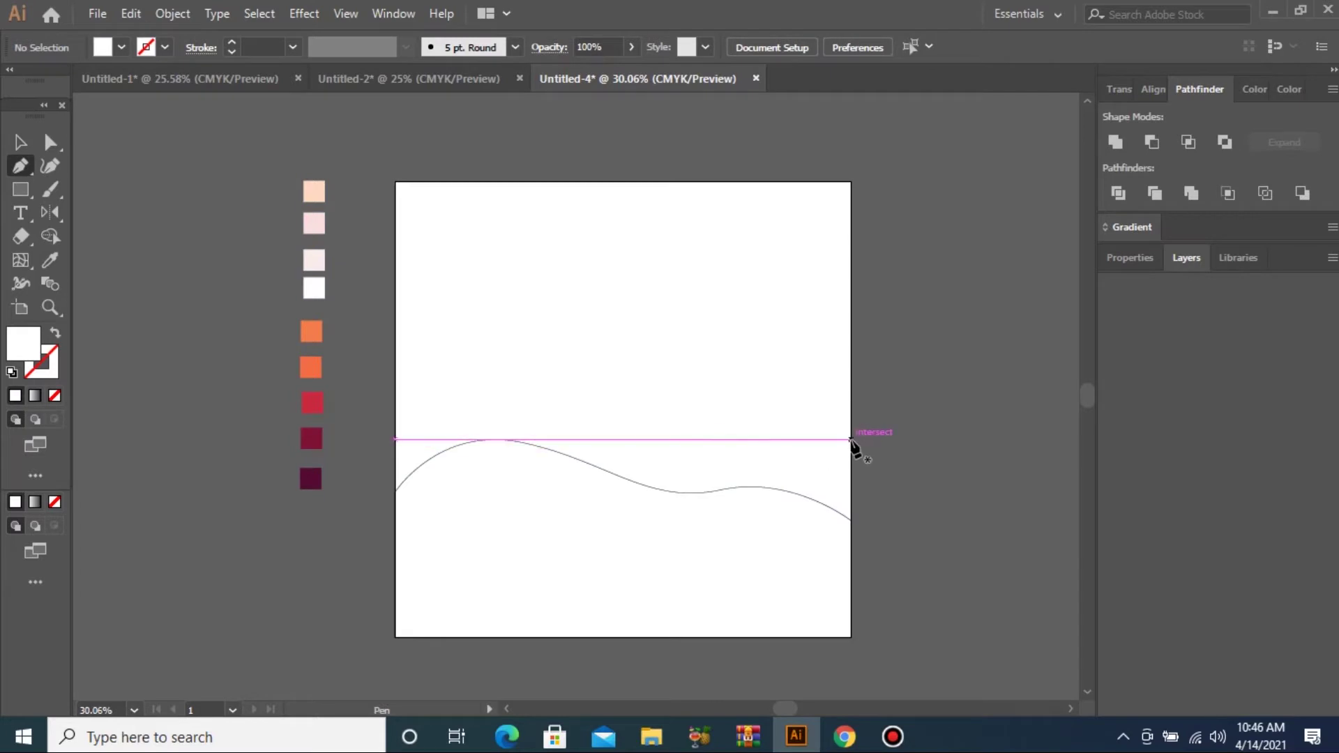
left_click(850, 438)
left_click_drag(719, 413, 666, 433)
left_click_drag(582, 433, 440, 451)
key("ctrl+z")
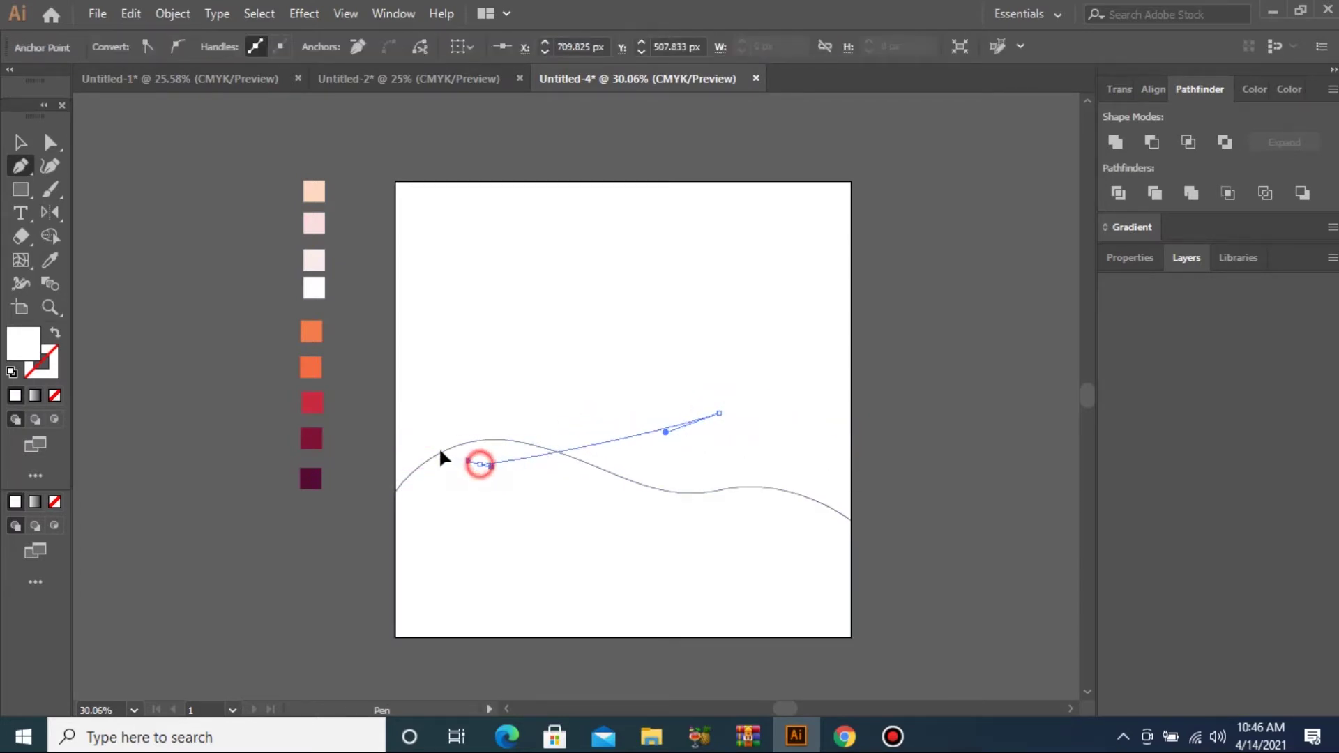
left_click(396, 440)
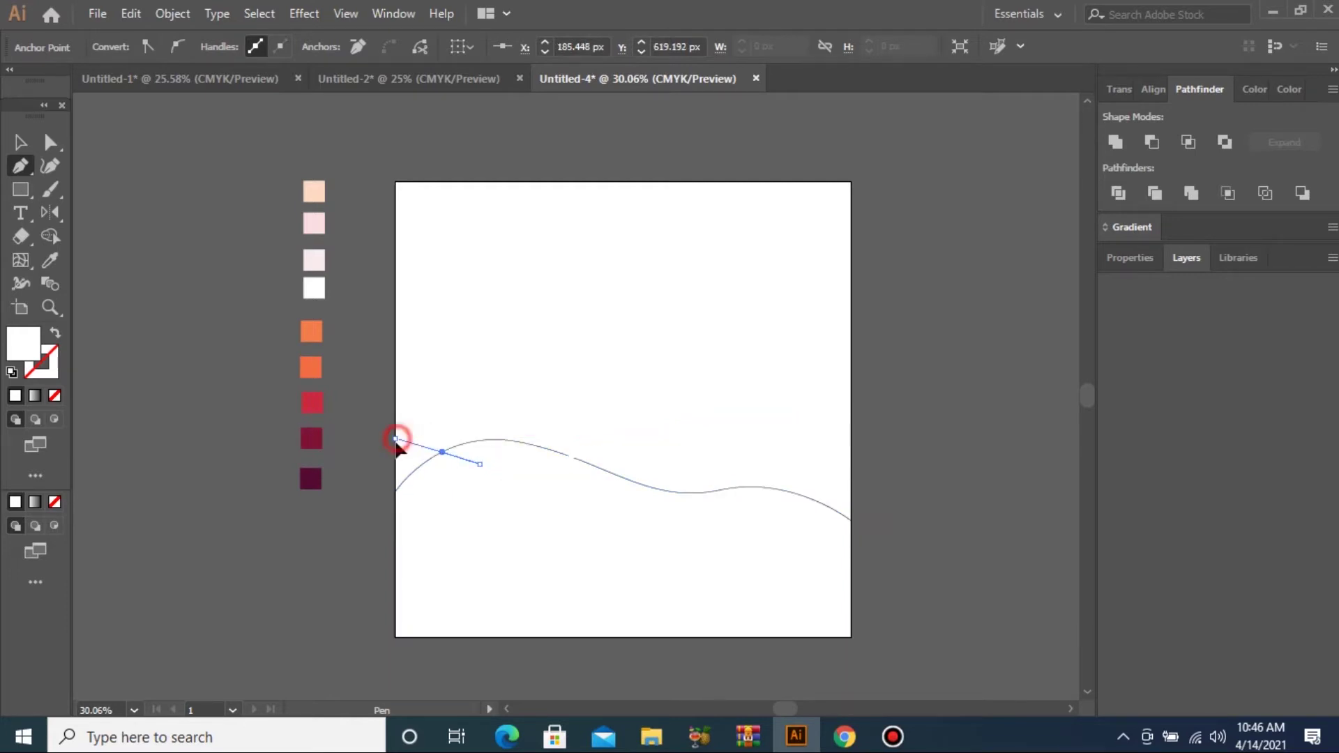
left_click(385, 550)
left_click(847, 566)
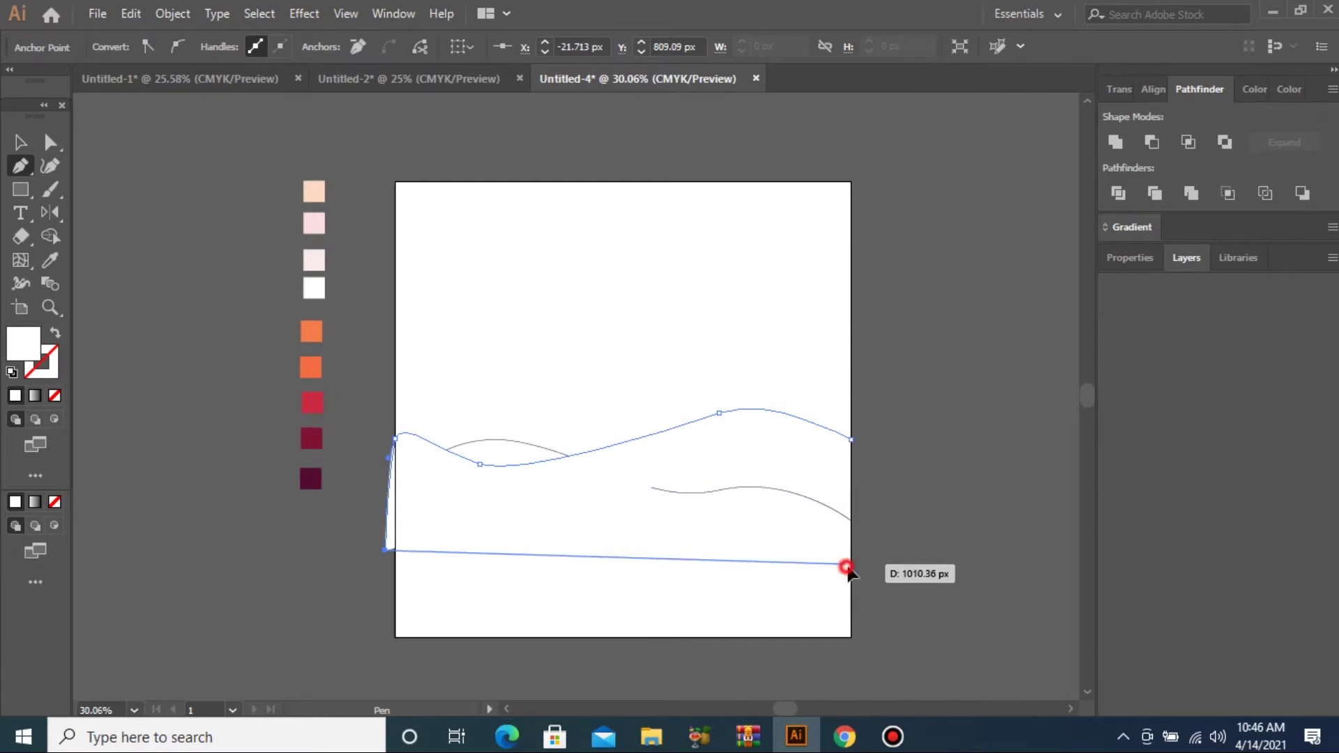
left_click(850, 440)
key("v")
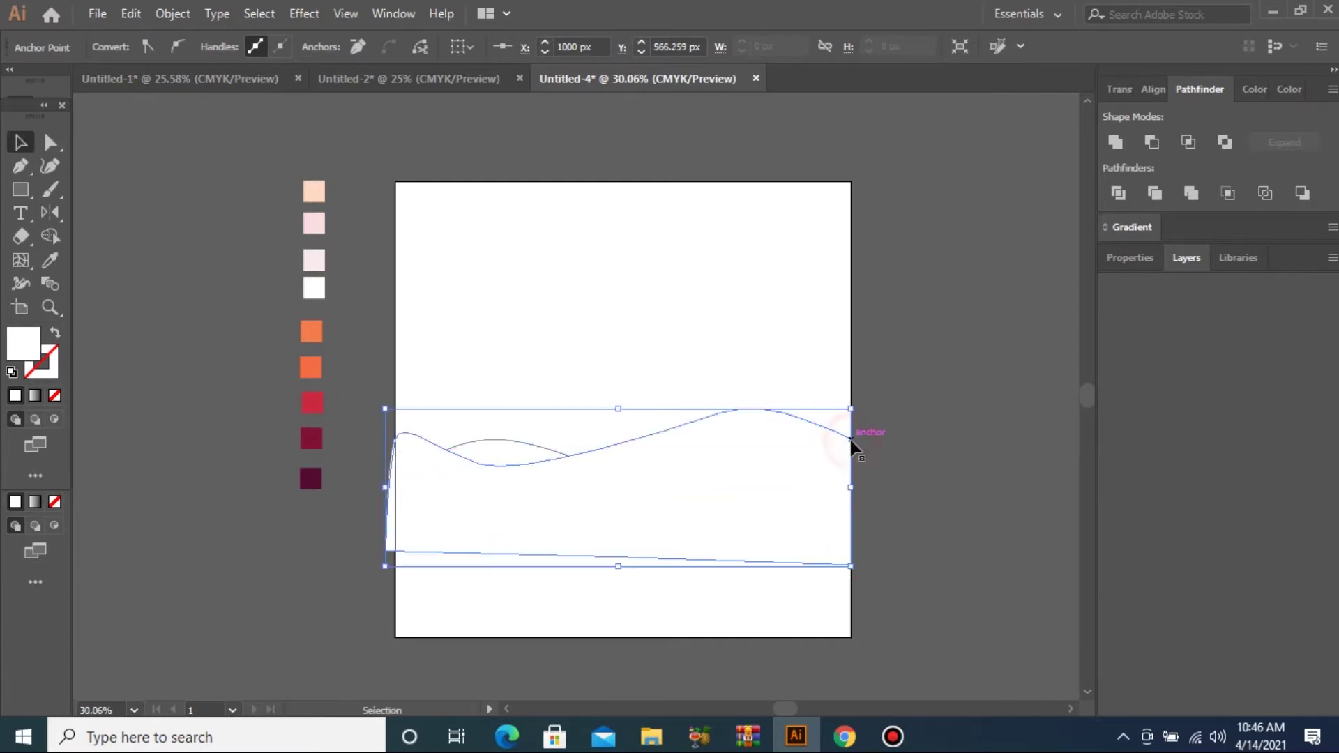
left_click(928, 430)
Step: Fill the front hill with the darkest purple swatch using the Eyedropper
key("p")
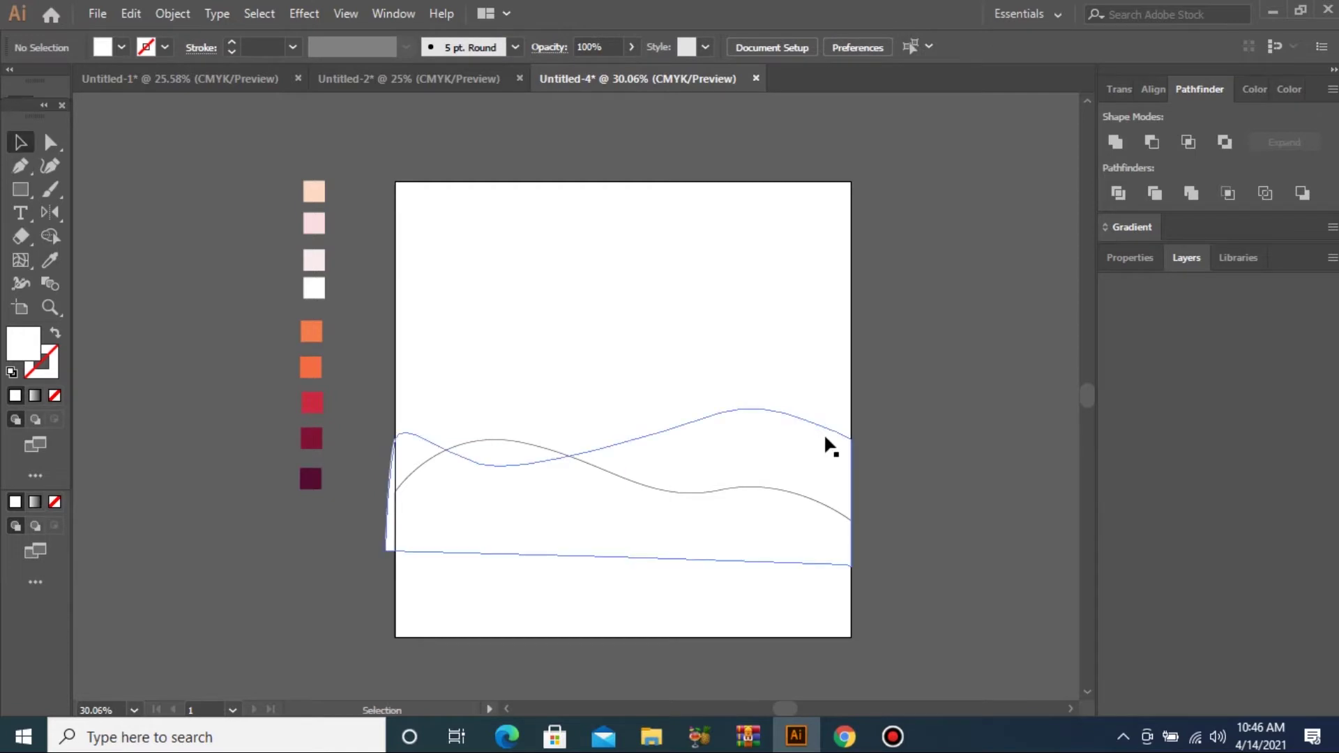
left_click(793, 434)
left_click(753, 597)
key("i")
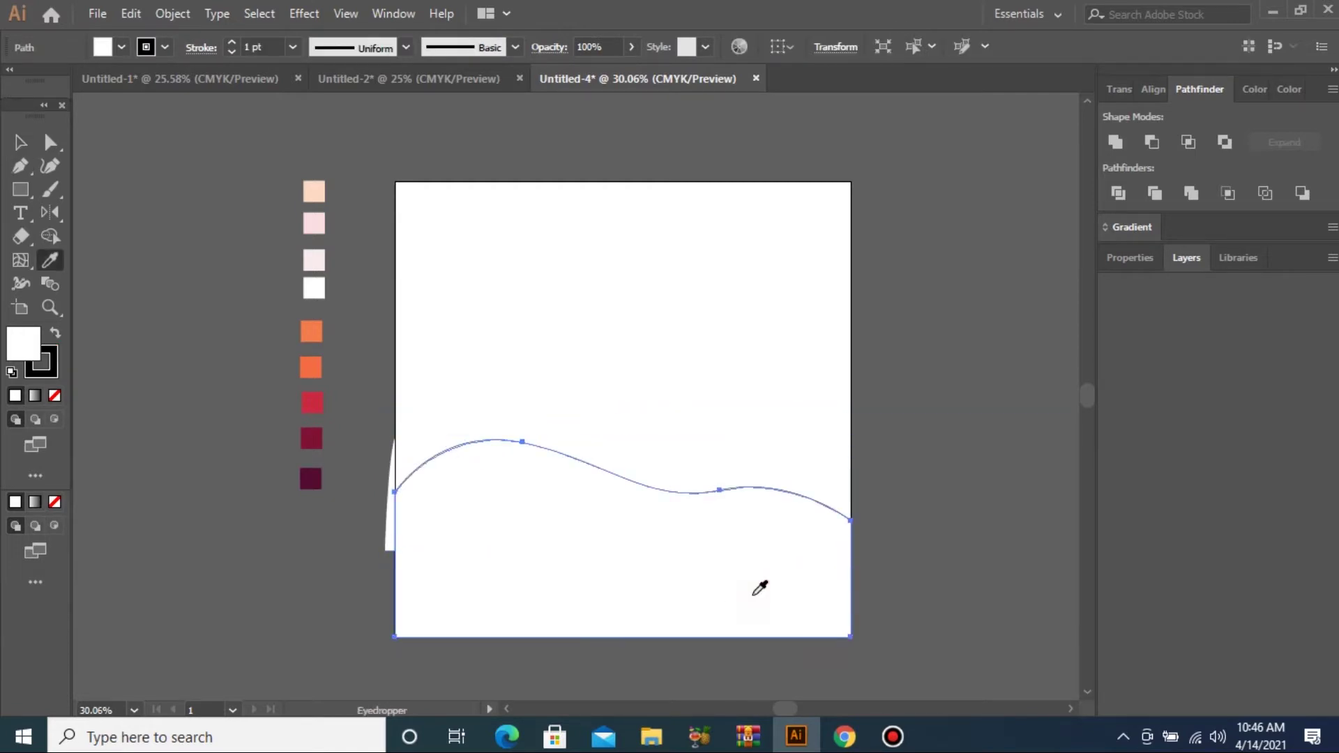
left_click(311, 478)
key("v")
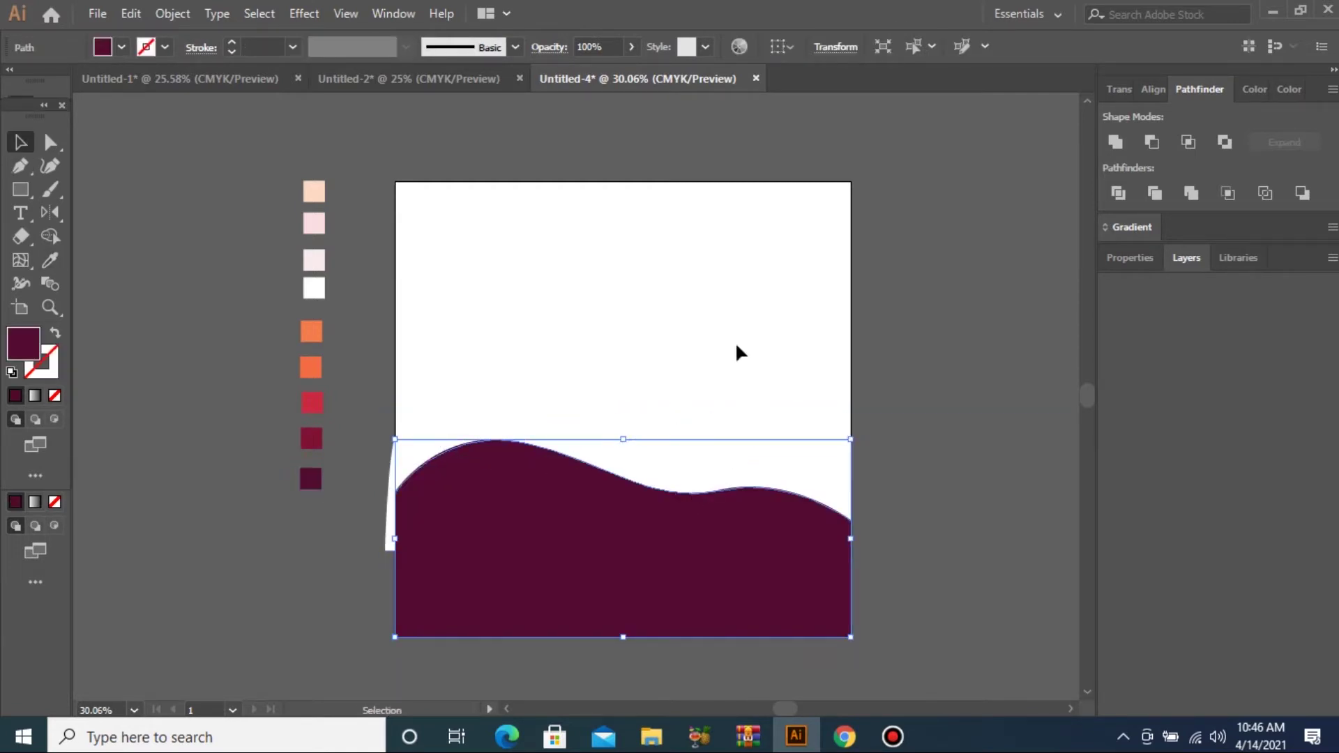
Step: Fill the second hill with the dark maroon swatch using the Eyedropper
left_click(775, 433)
key("o")
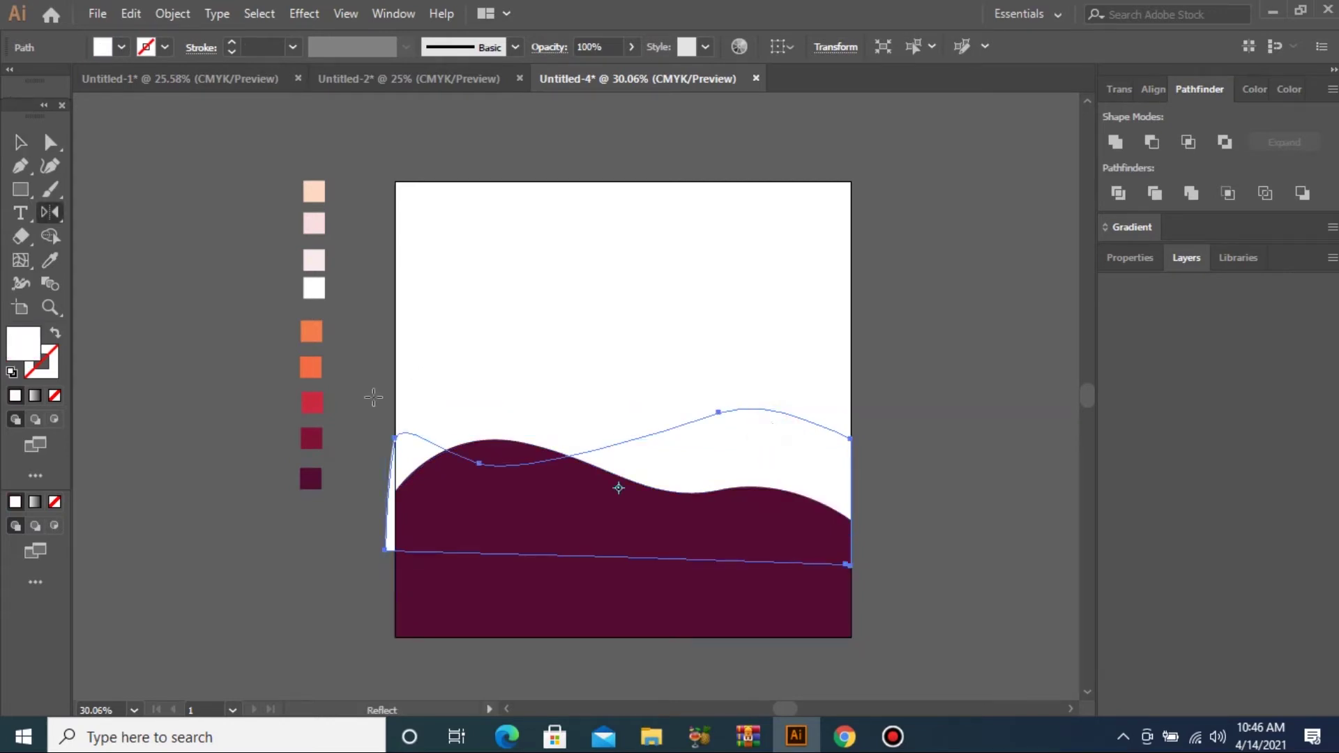
key("i")
left_click(312, 437)
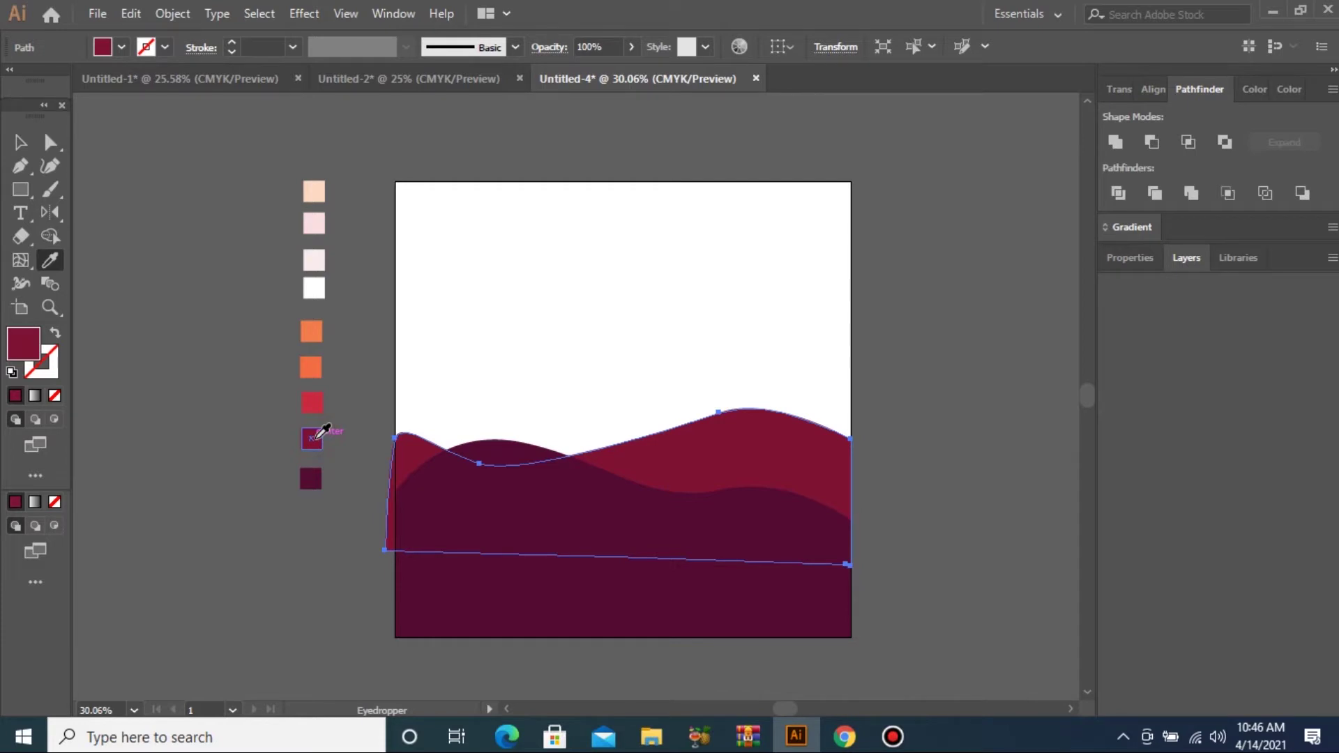
key("v")
left_click(430, 329)
Step: Draw a third, higher closed hill with the Pen tool, peaking on the left and extending past both sides of the artboard
key("p")
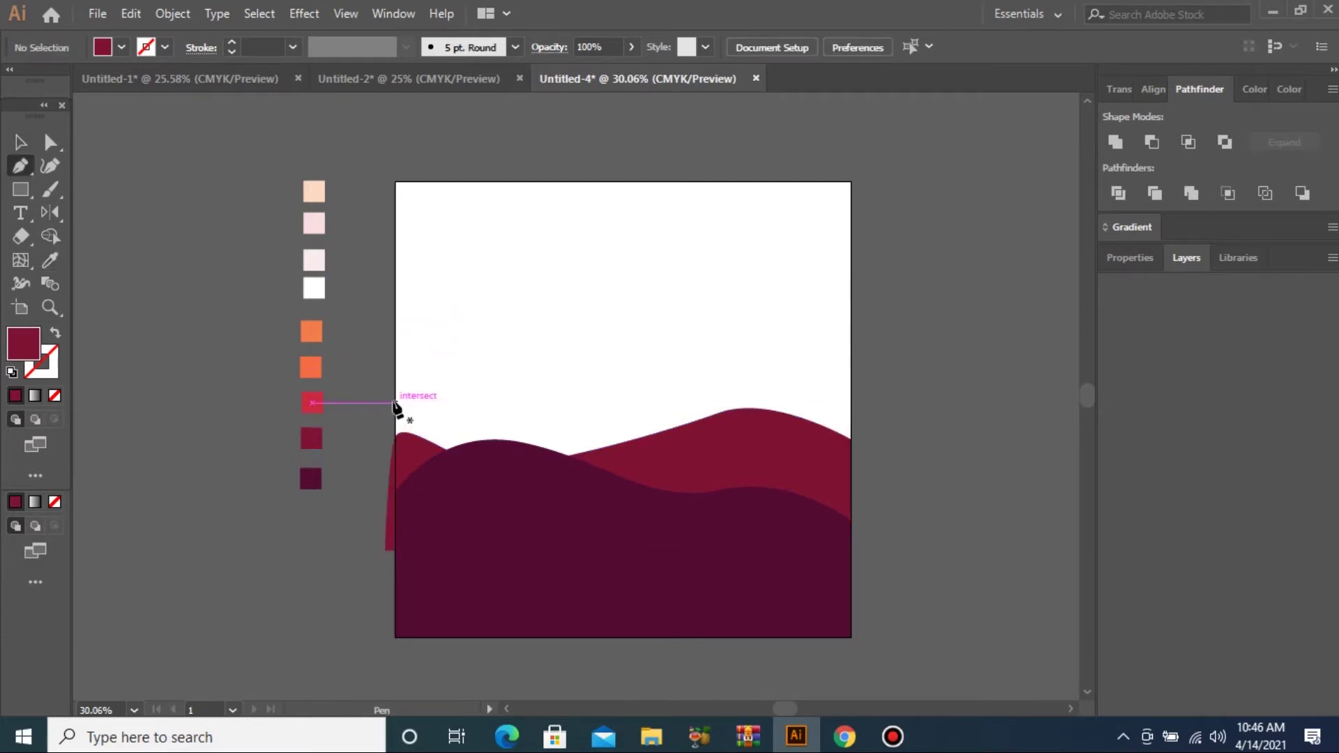
key("v")
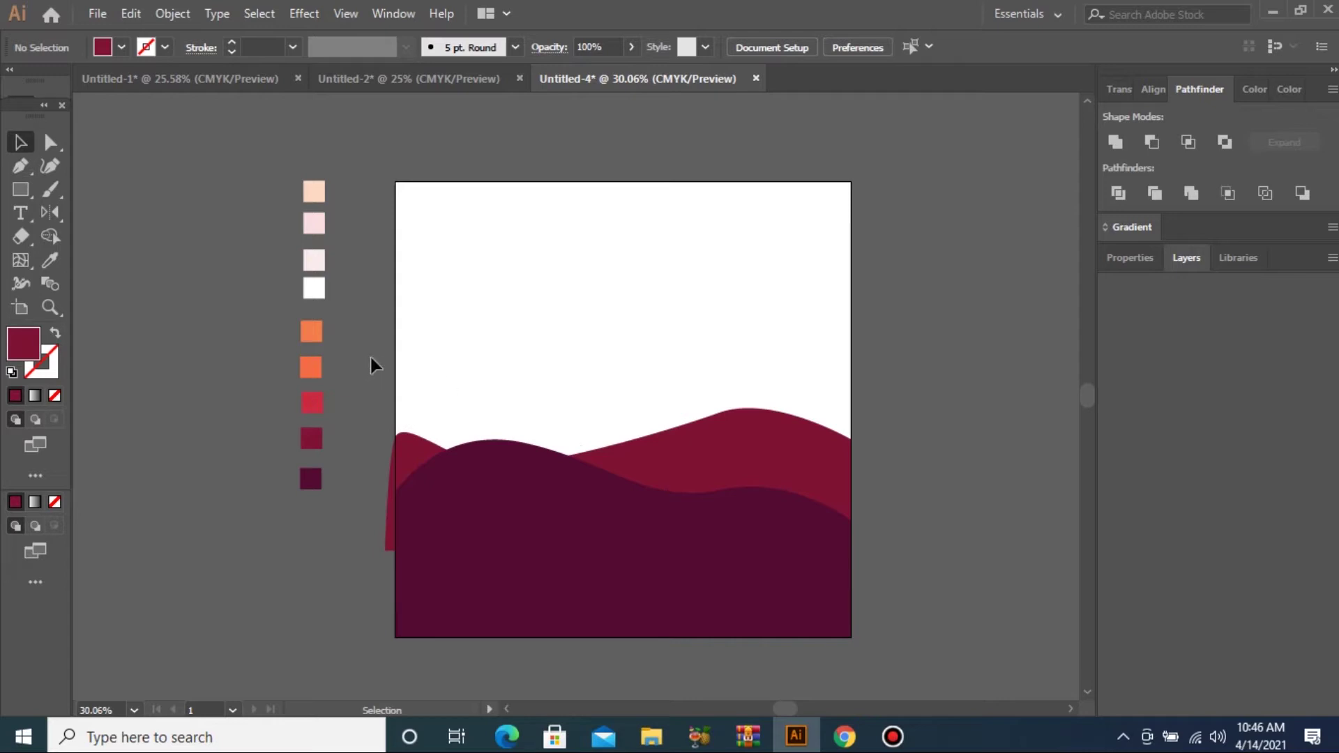
key("p")
mouse_move(390, 429)
left_mouse_down()
mouse_move(479, 383)
mouse_move(726, 437)
mouse_move(863, 397)
mouse_move(887, 423)
left_mouse_up()
left_click_drag(886, 413, 886, 426)
left_click_drag(863, 586, 874, 586)
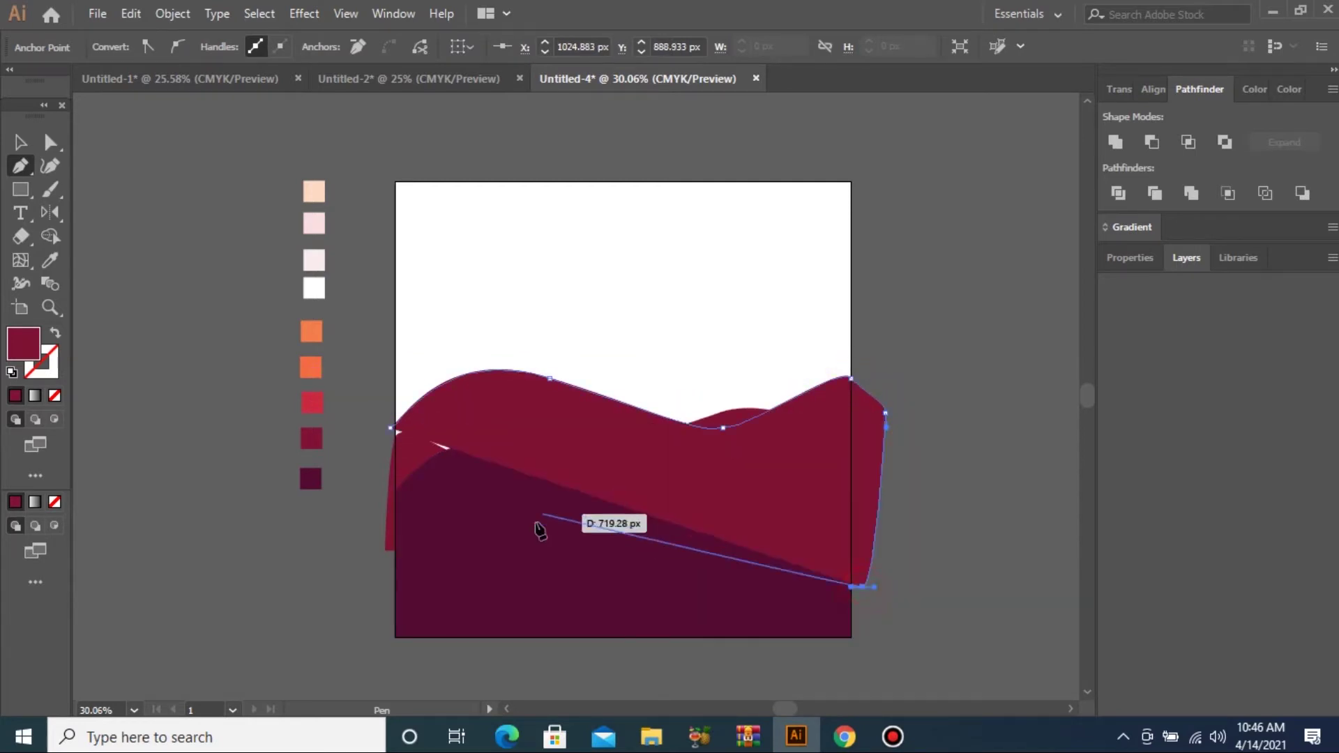
left_click(335, 513)
left_click(391, 428)
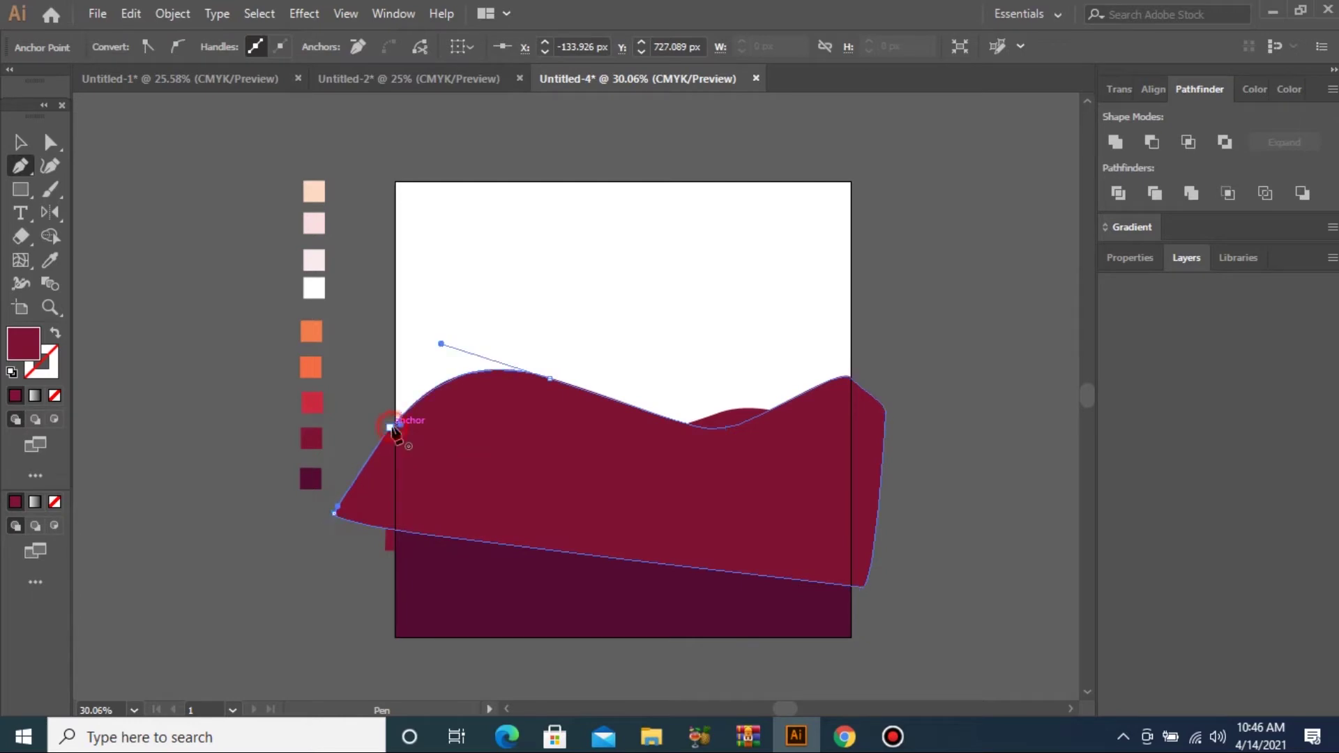
Step: Fill the third hill with the crimson swatch using the Eyedropper
key("i")
left_click(324, 403)
key("v")
Step: Send the crimson hill behind the other two hills and shift it slightly down and to the left
key("ctrl+[")
key("ctrl+[")
left_click(956, 307)
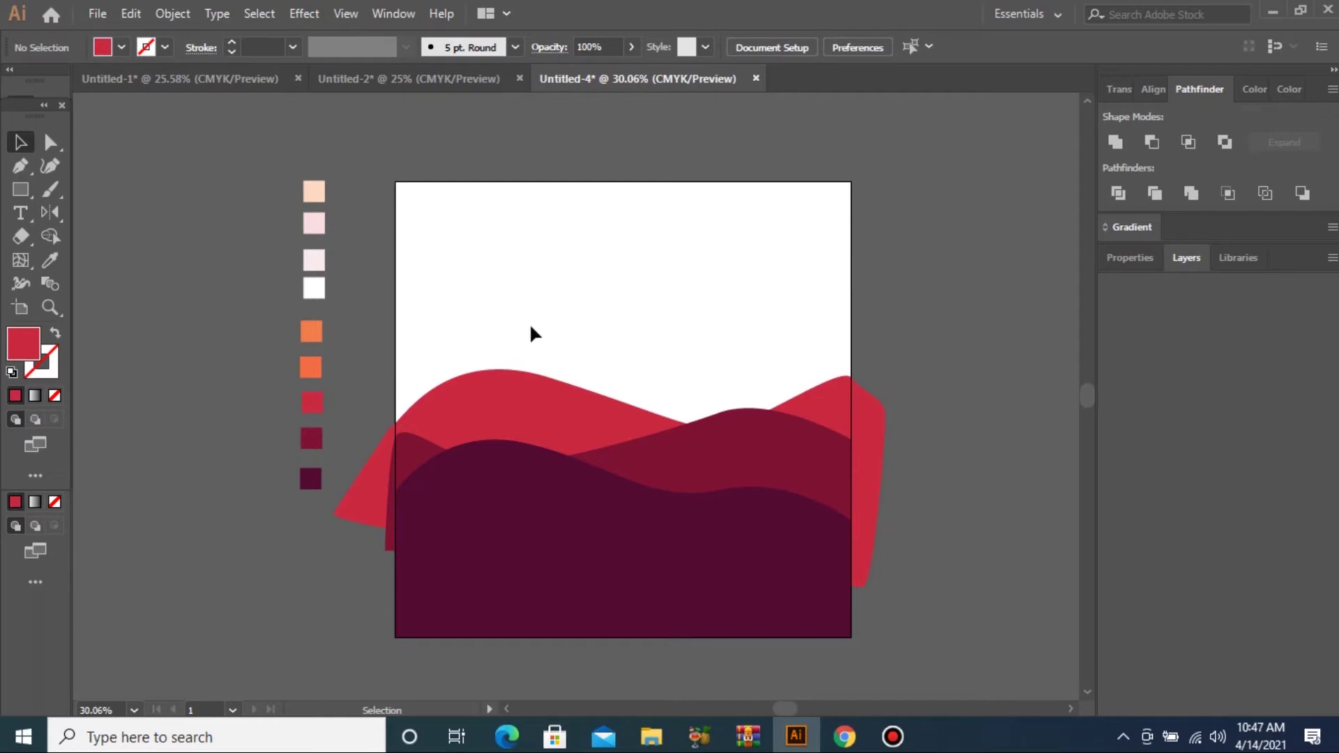
left_click_drag(524, 411, 520, 416)
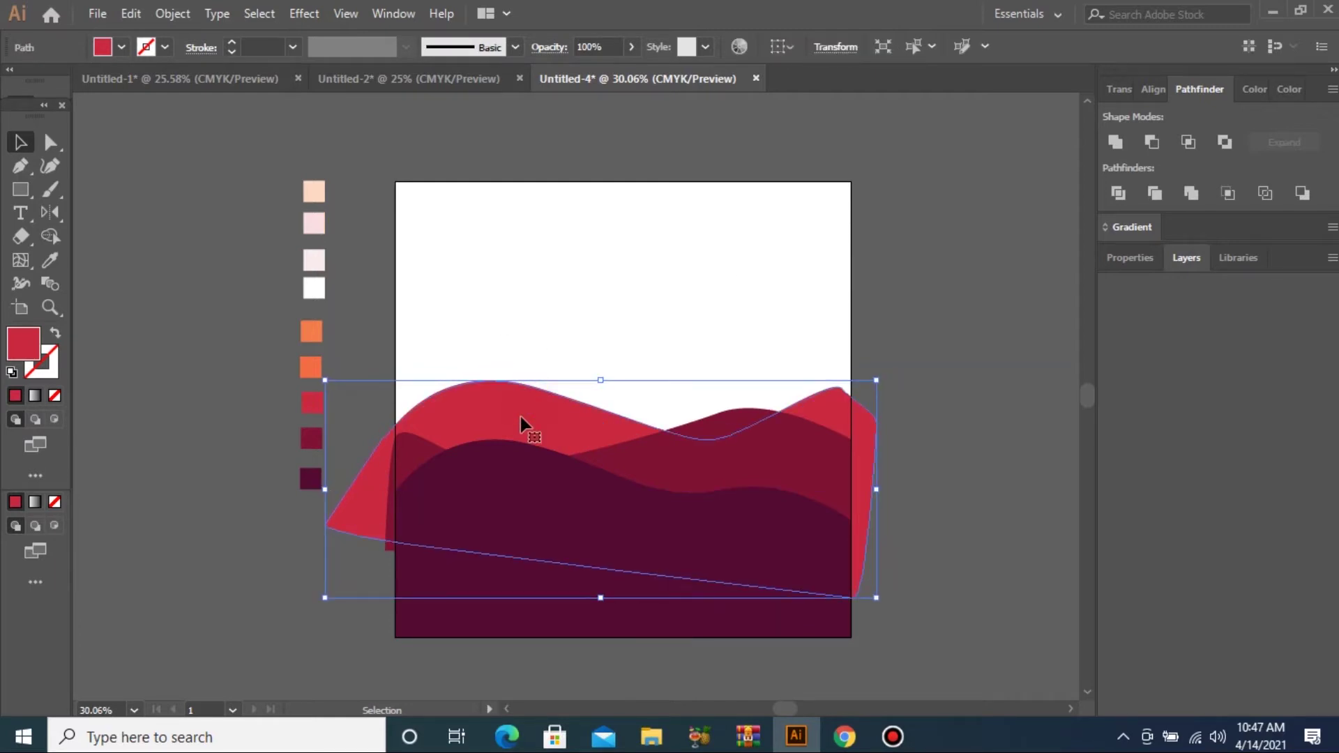
left_click(959, 375)
key("p")
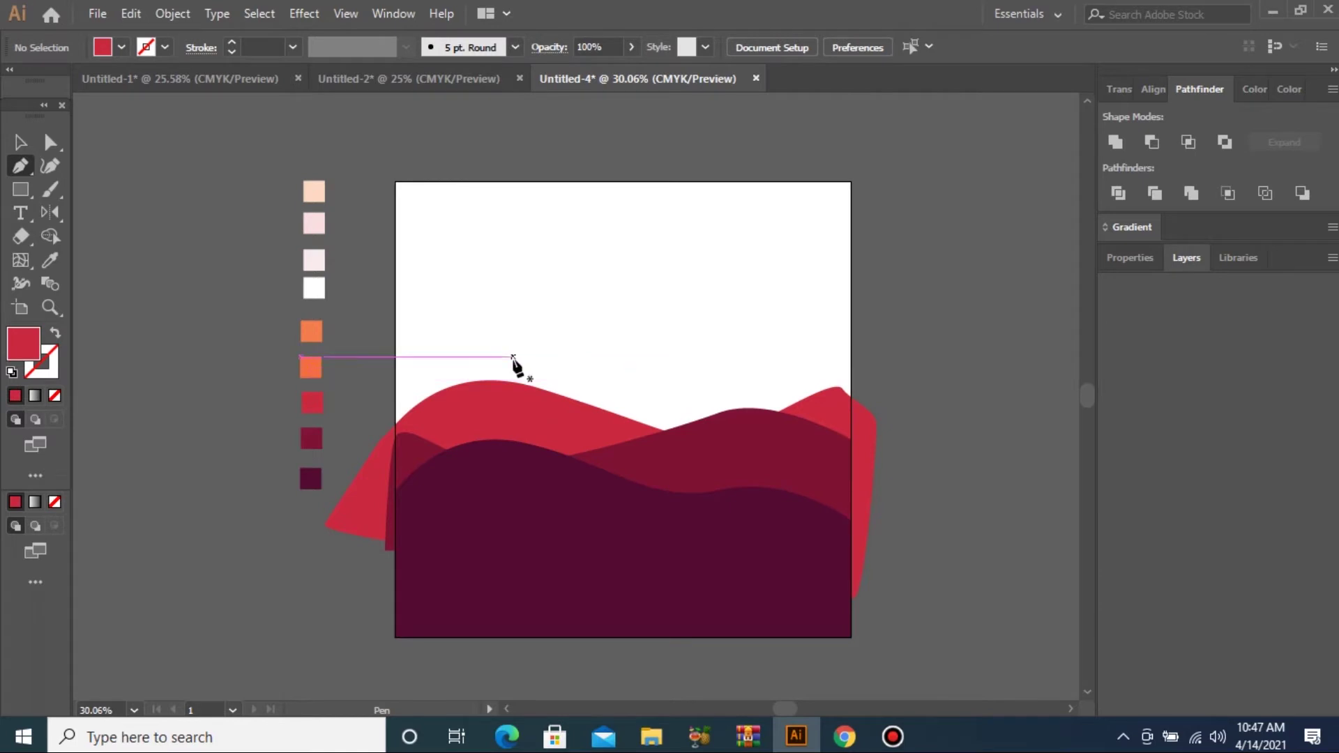
key("alt")
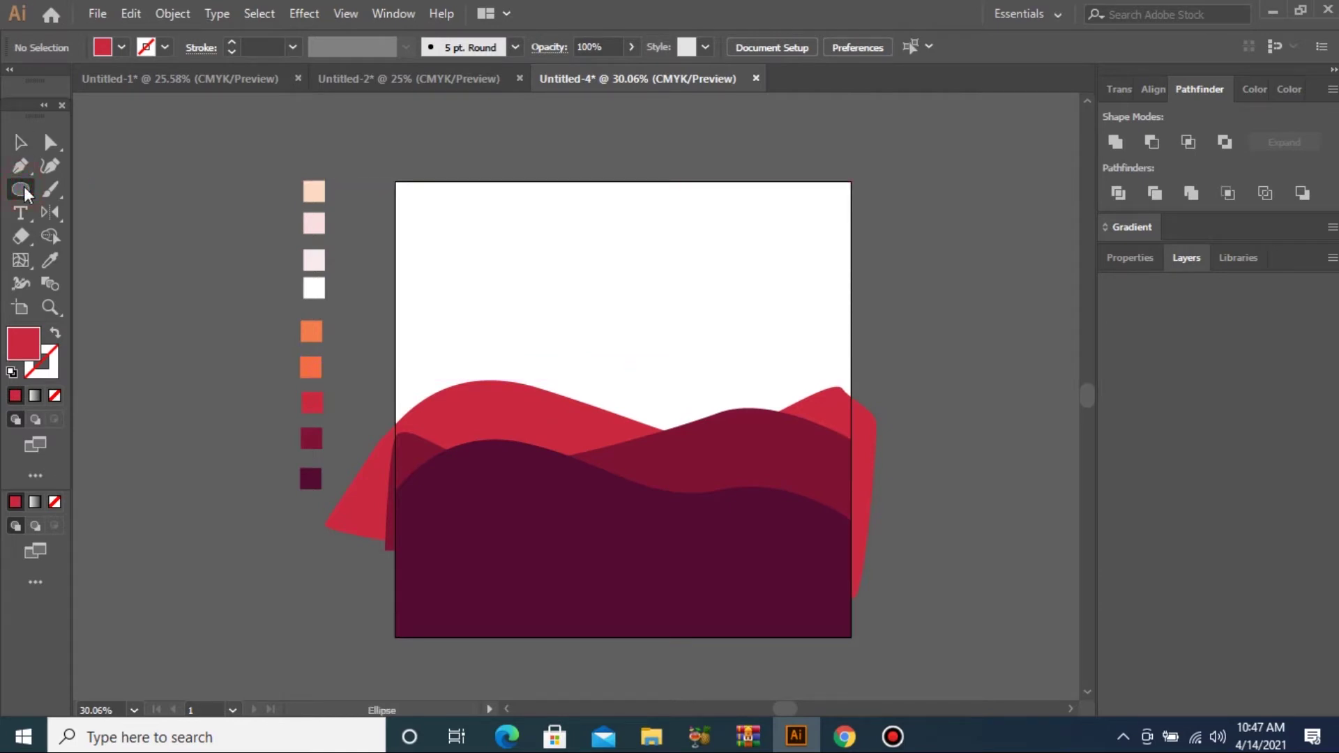
left_click_drag(556, 272, 733, 477)
key("v")
left_click_drag(659, 371, 618, 371)
key("i")
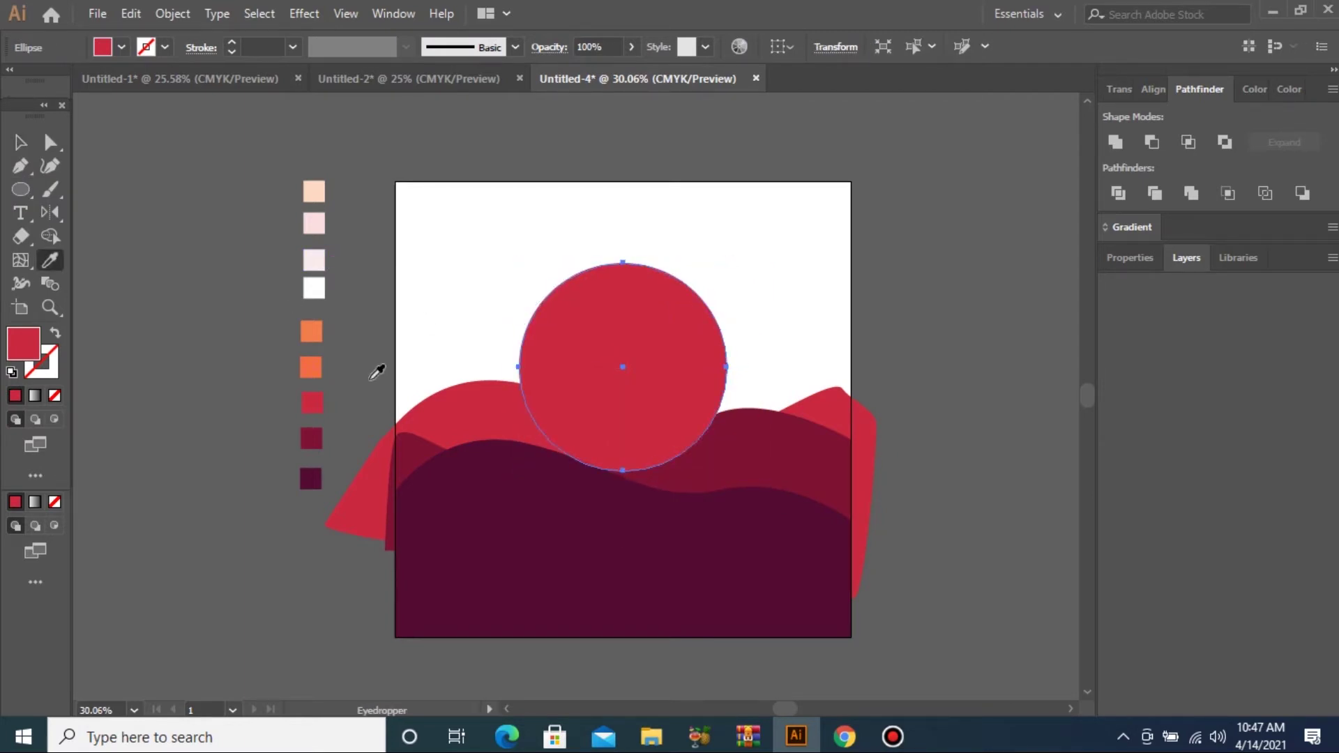
key("v")
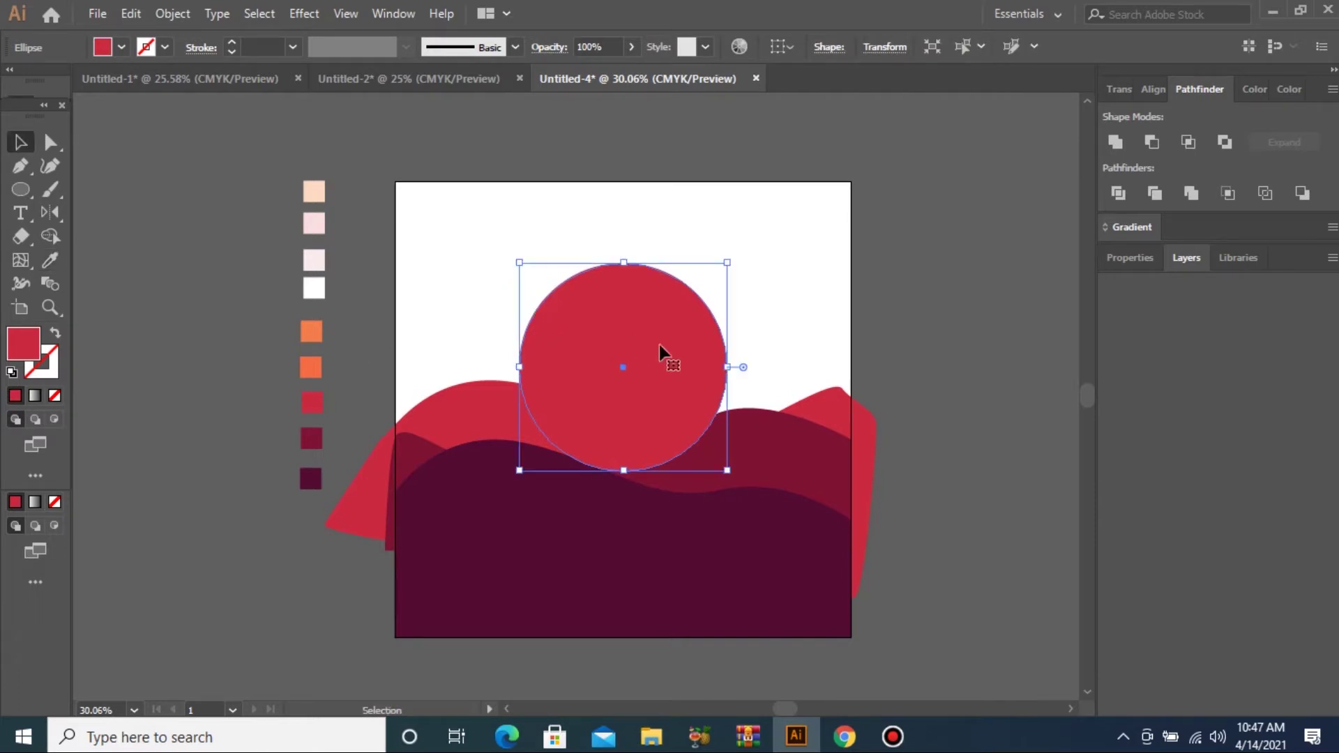
key("Delete")
key("p")
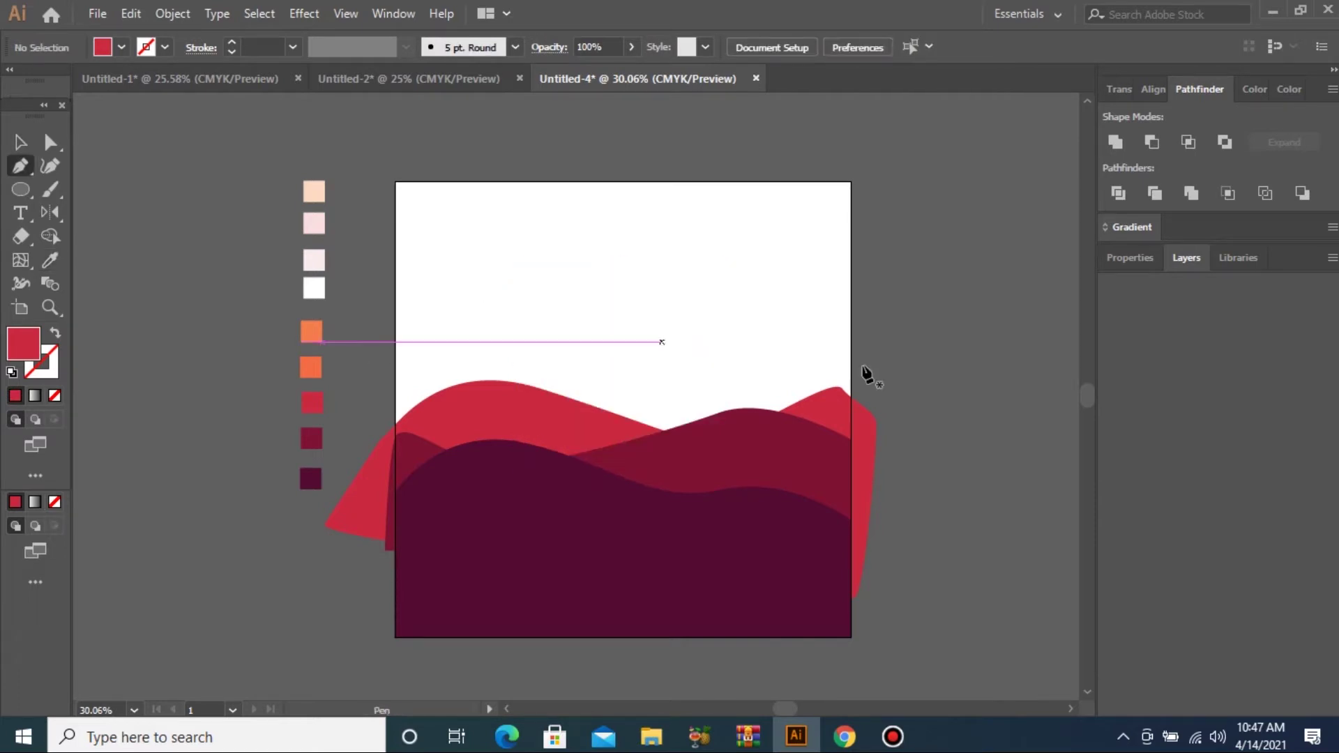
Step: Draw a closed pointed mountain with the Pen tool above the hills' dip at the artboard's right side
left_click(850, 438)
left_click(757, 313)
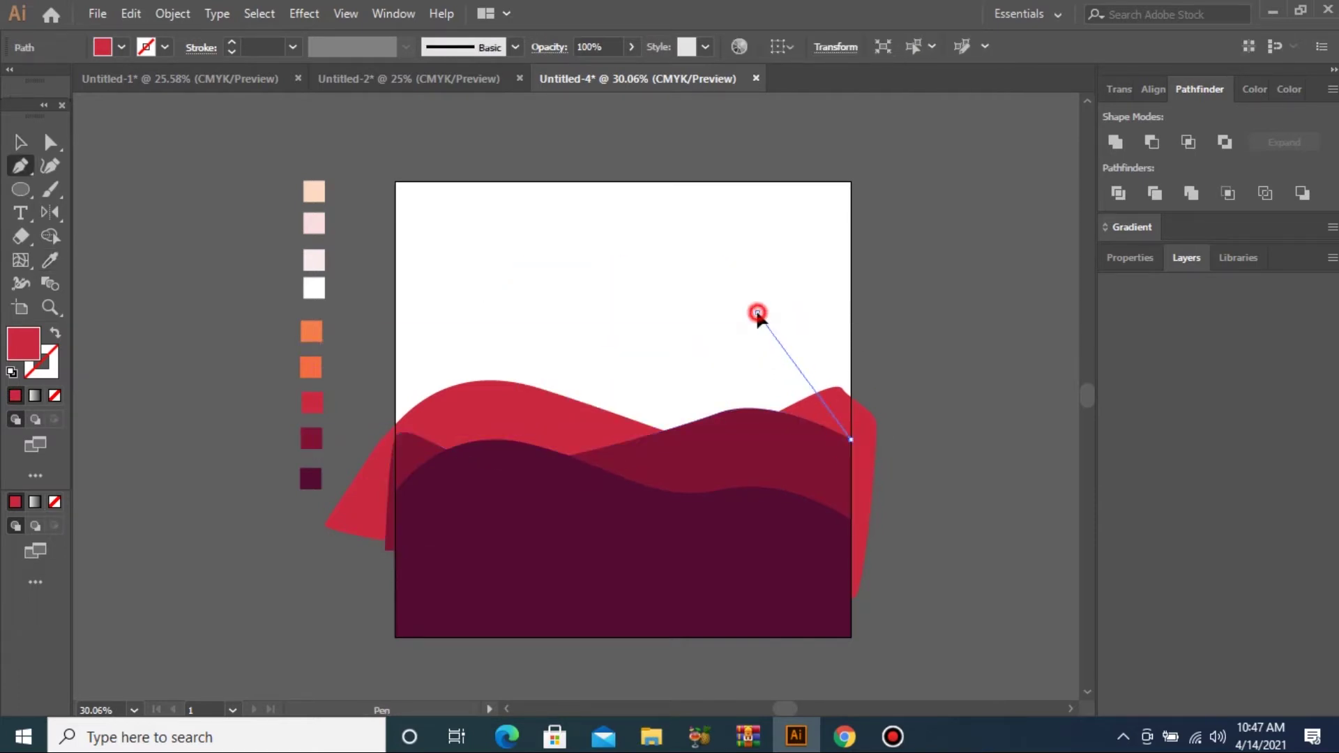
left_click(664, 431)
left_click(758, 457)
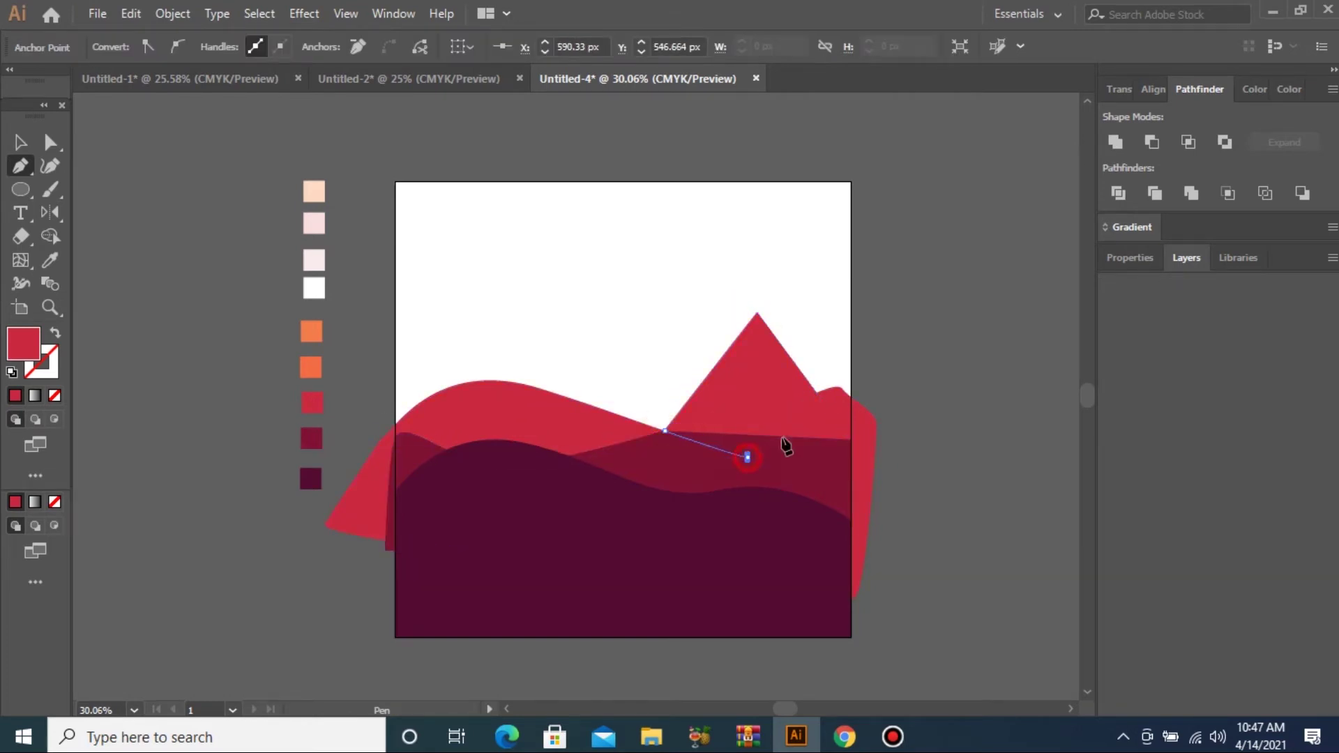
left_click(850, 439)
key("v")
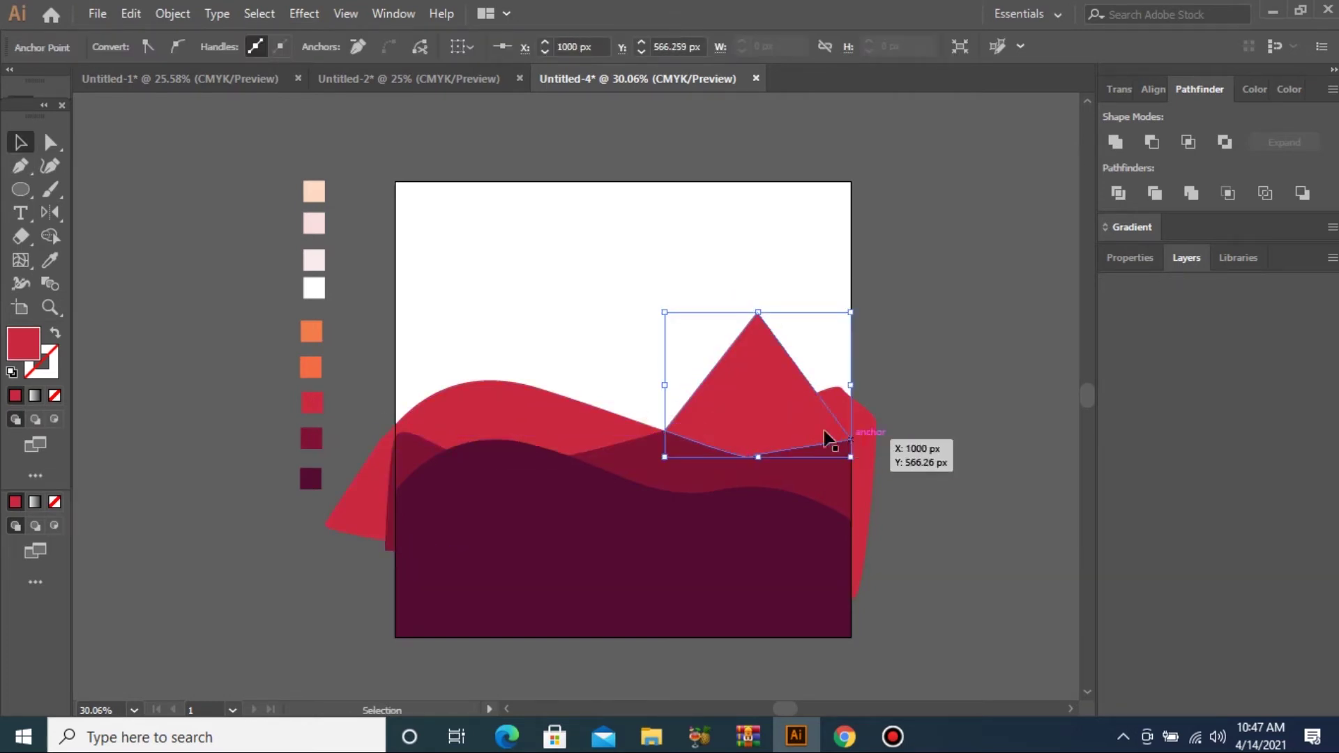
Step: Fill the right mountain with the darker orange swatch using the Eyedropper and send it behind the hills
left_click(761, 392)
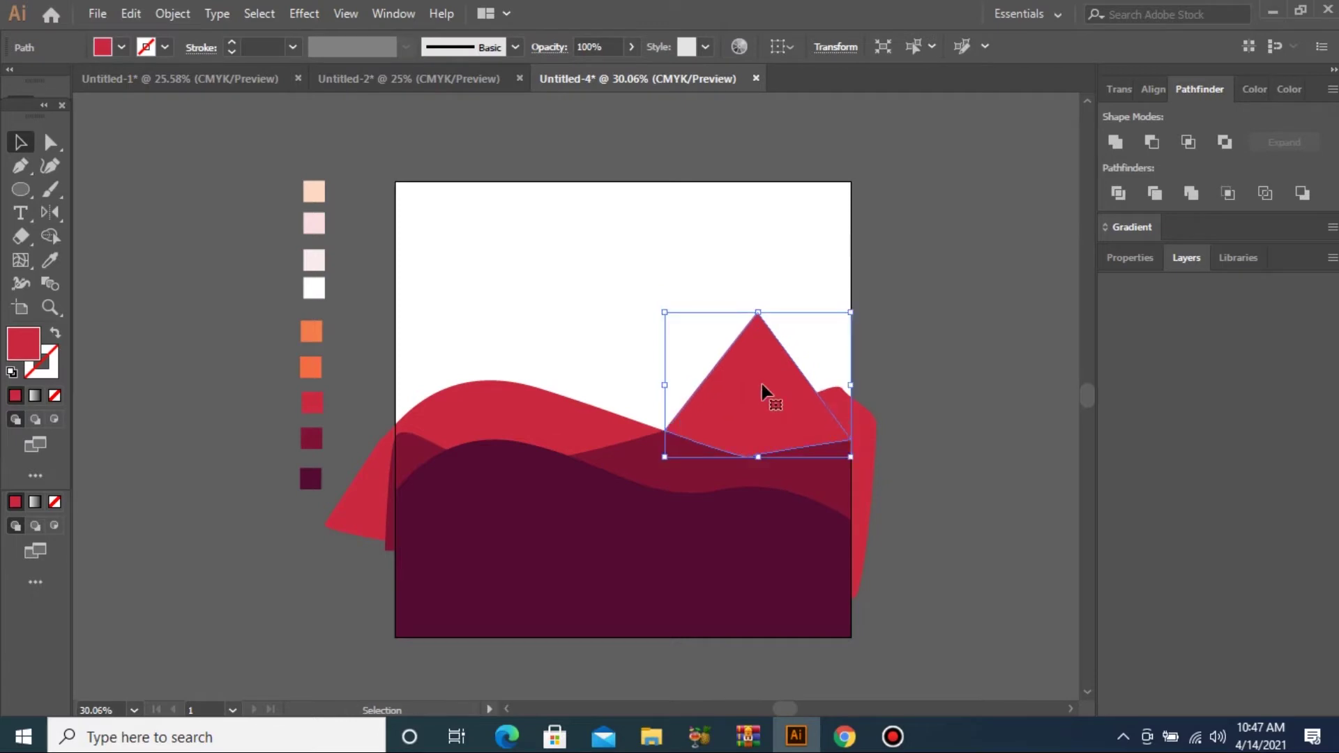
key("i")
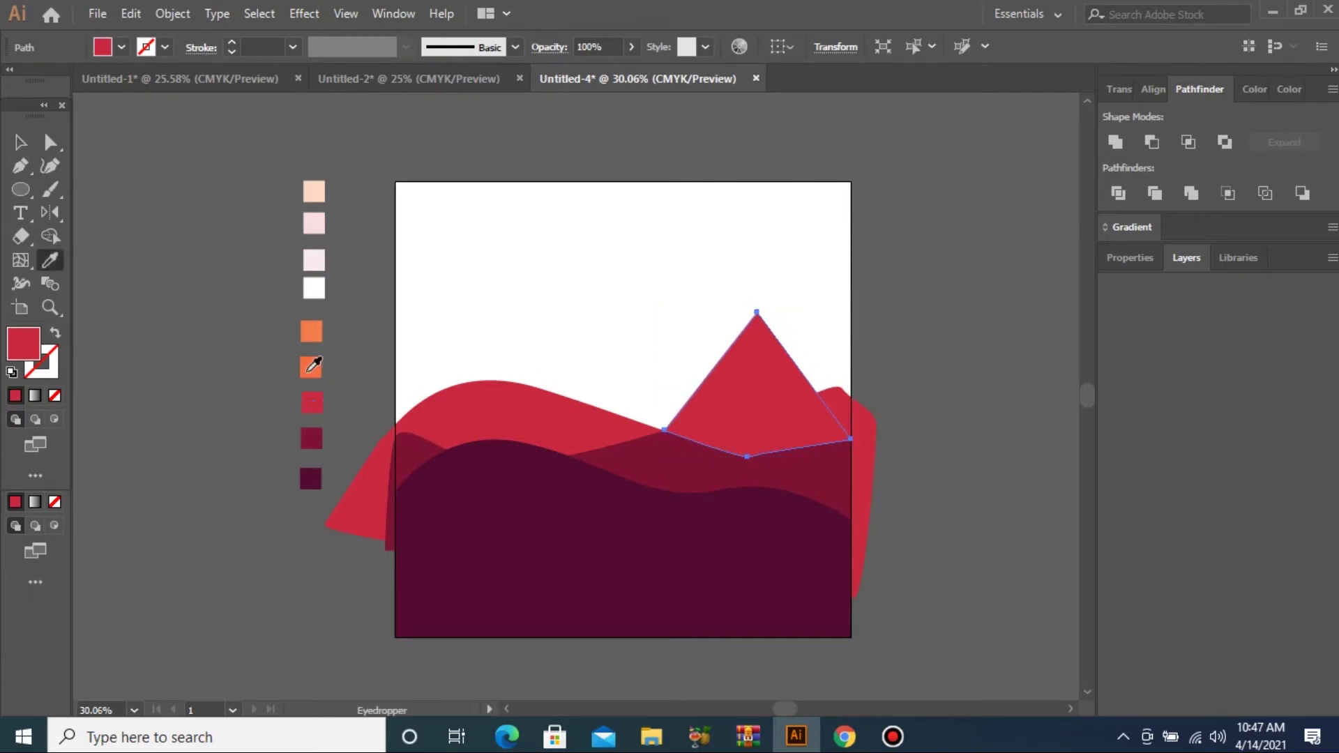
left_click(308, 370)
key("v")
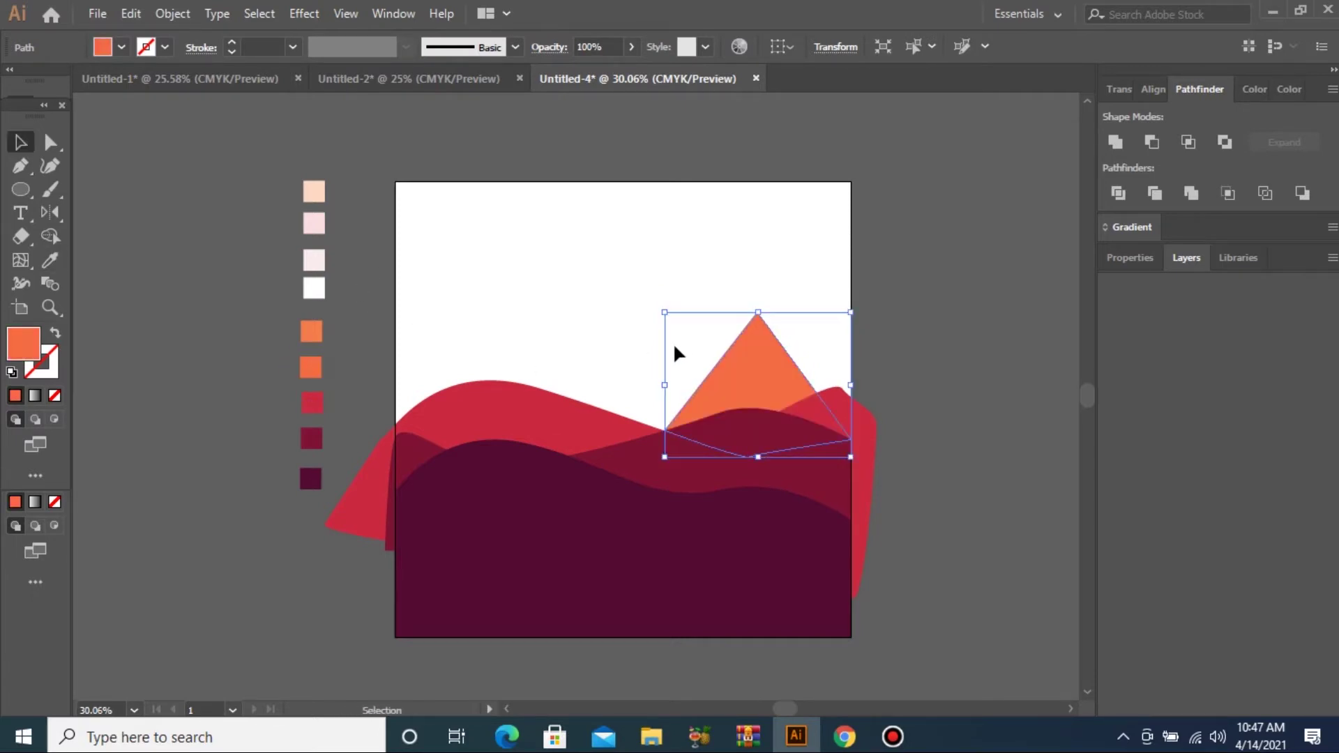
left_click(673, 347)
Step: Draw a closed facet with the Pen tool over the right mountain's right side, from its peak down past the hill edge
key("p")
left_click(734, 416)
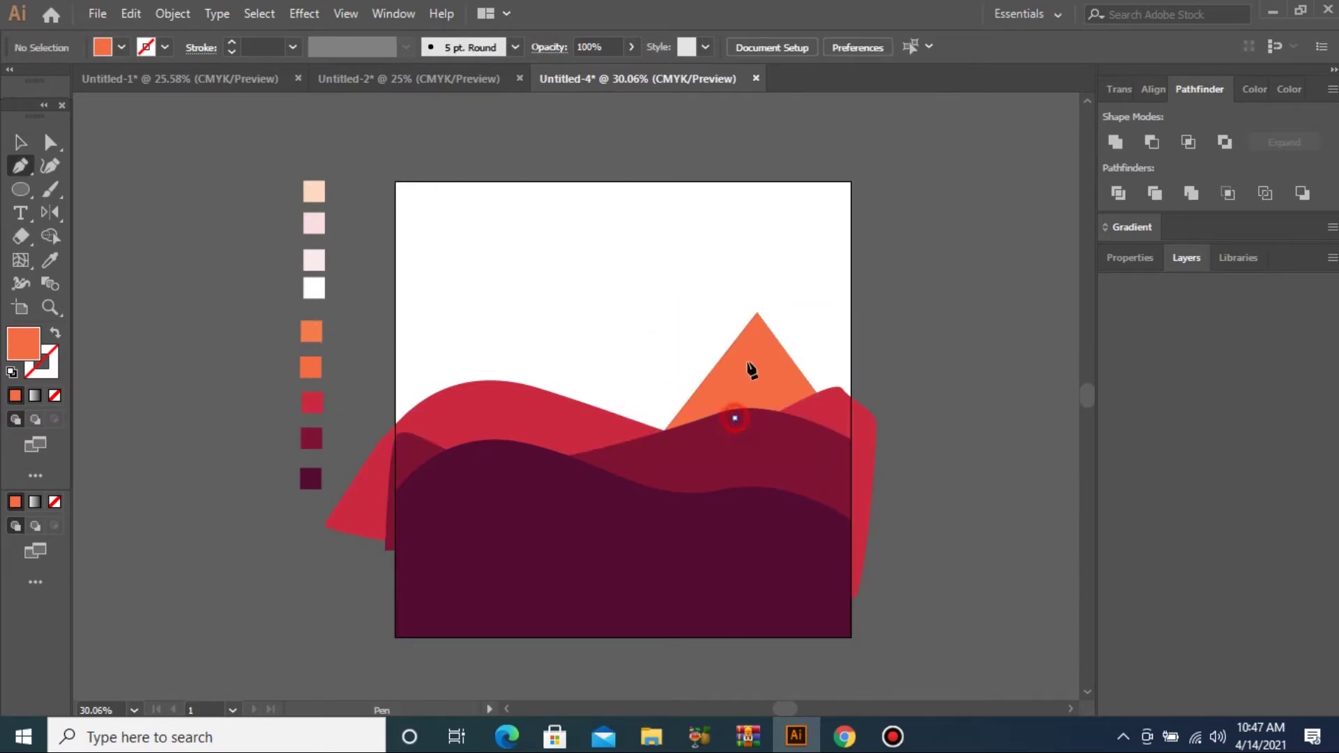
left_click(757, 314)
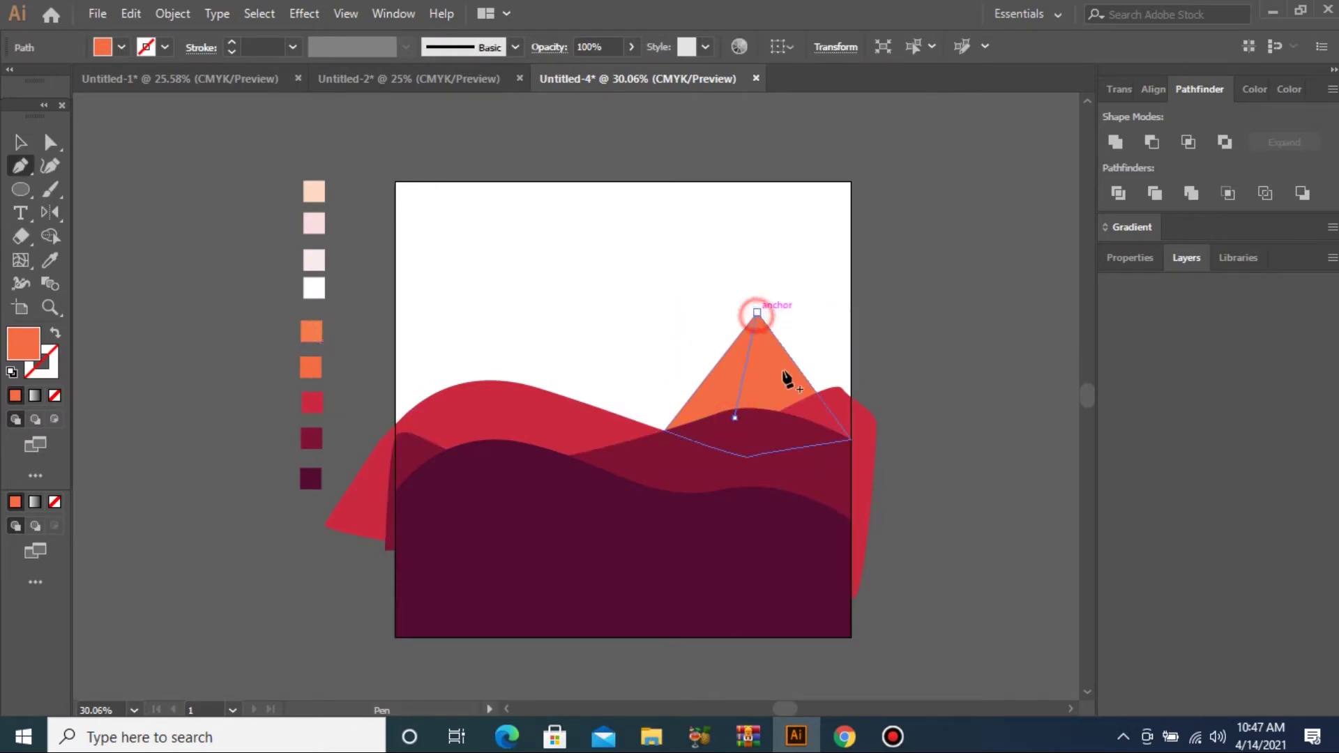
left_click(816, 394)
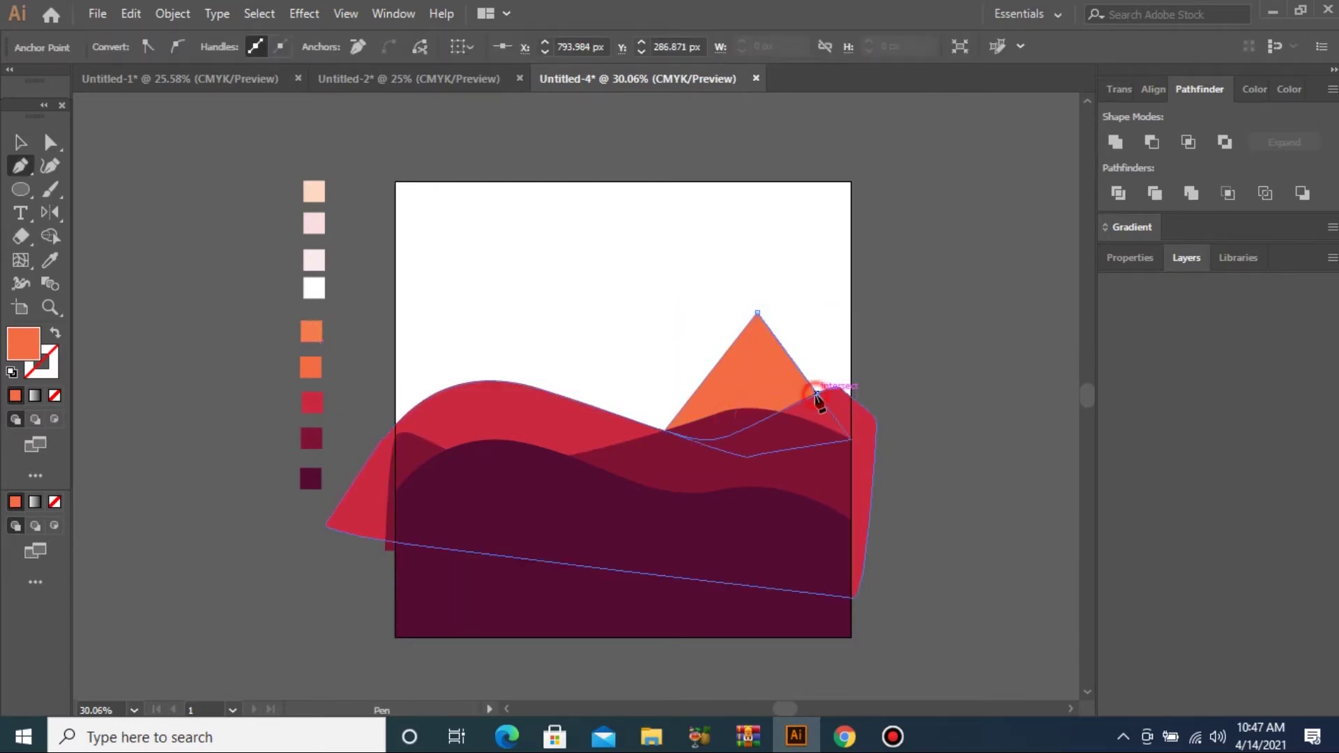
left_click(776, 443)
left_click(734, 416)
Step: Fill the facet with the lighter orange swatch and send it together with the right mountain behind the hills
key("i")
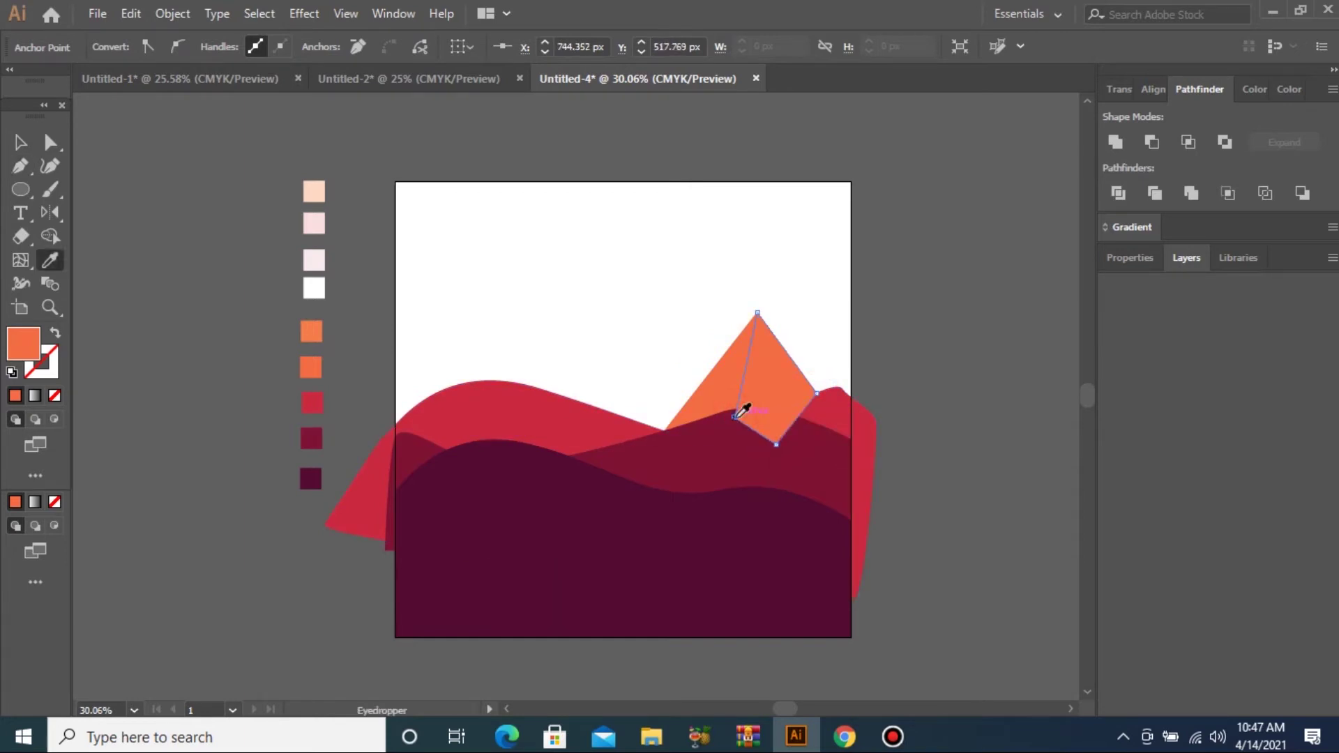
left_click(315, 327)
key("v")
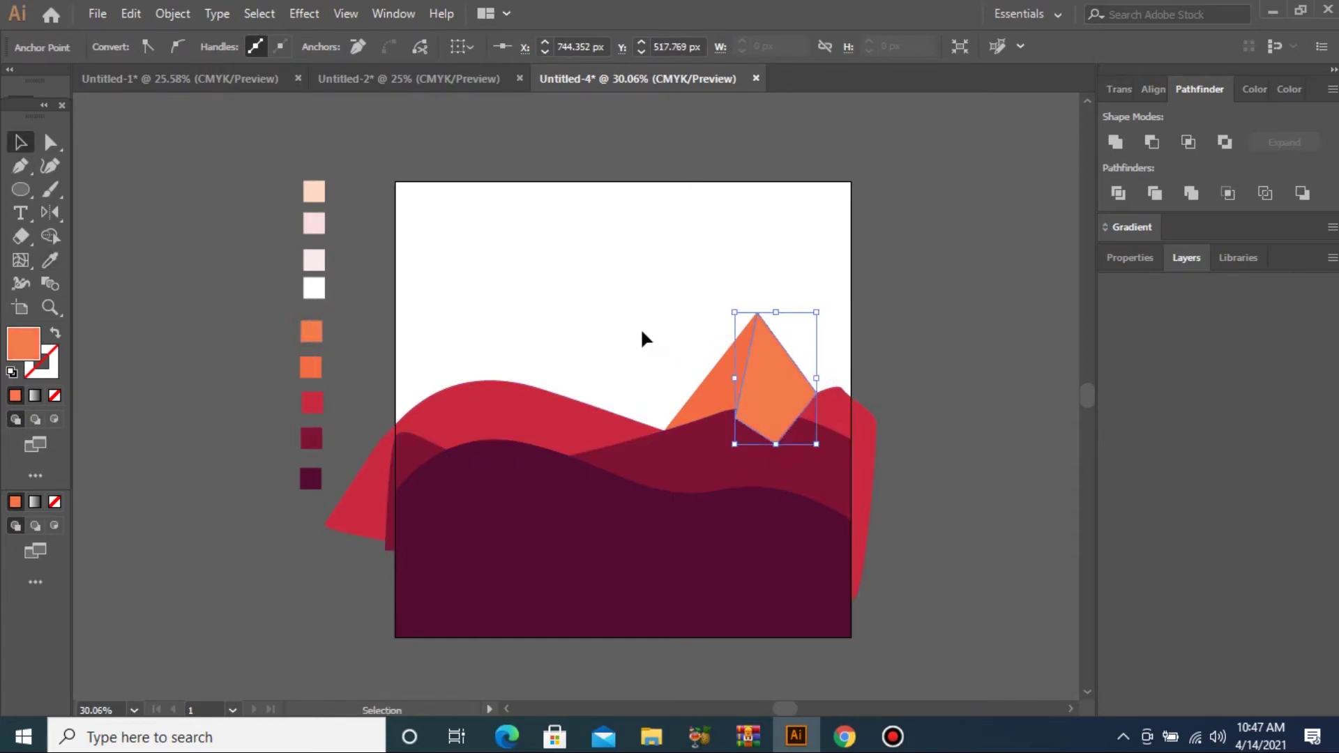
left_click_drag(778, 366, 778, 366)
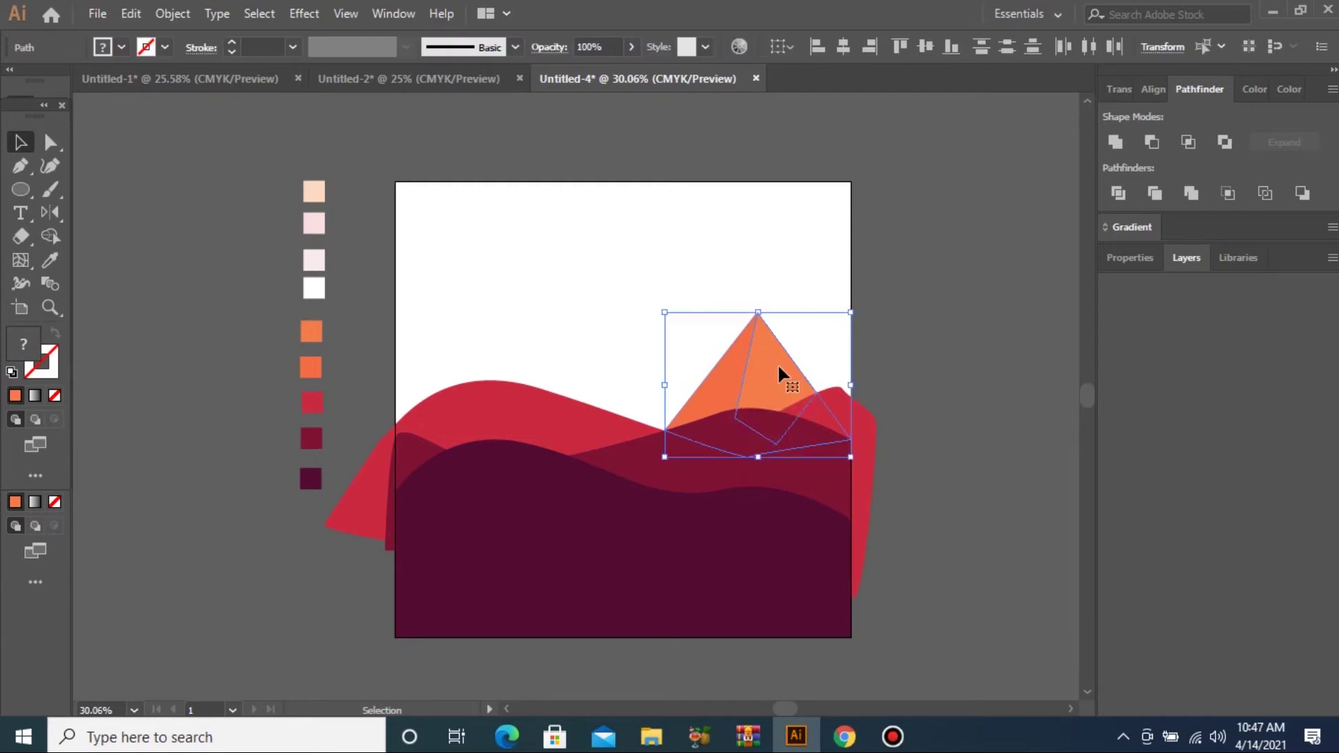
left_click(592, 320)
Step: Draw a taller closed mountain in the lighter orange with the Pen tool, rising from the artboard's left edge above the crimson hill
key("p")
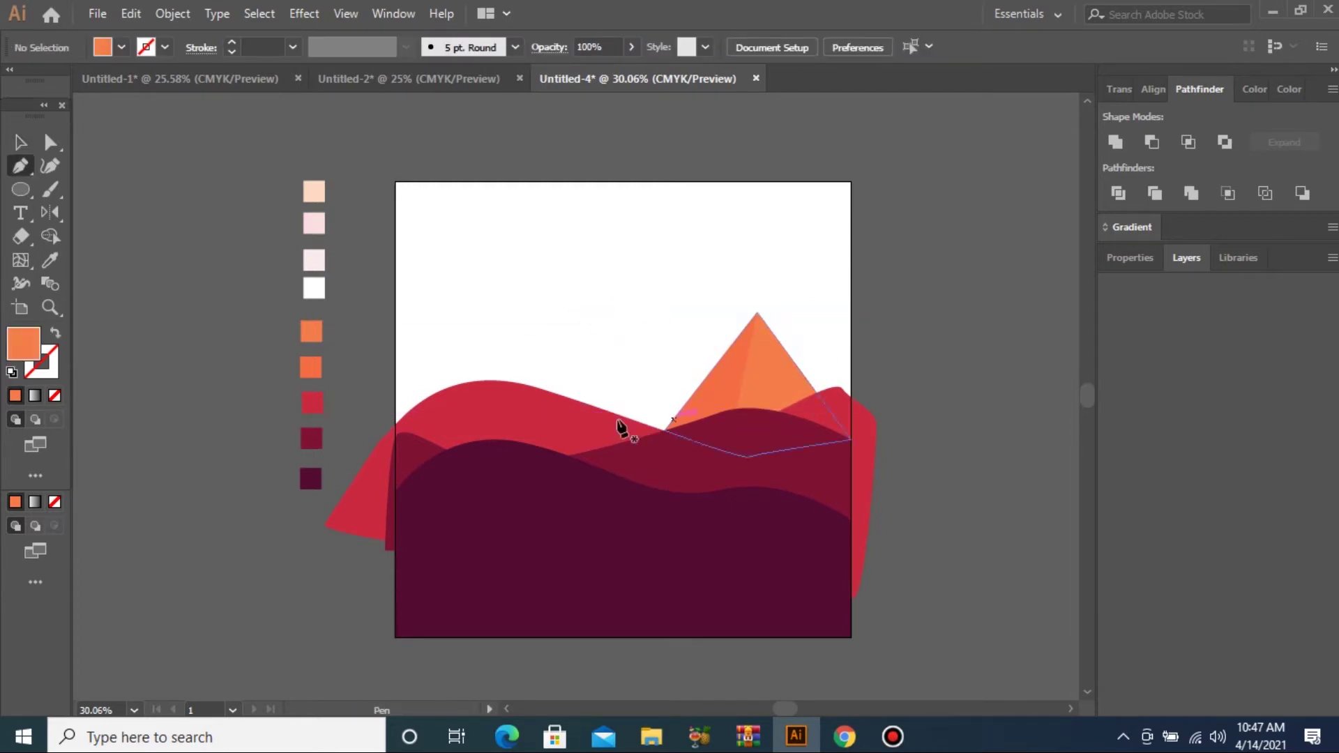
left_click(396, 424)
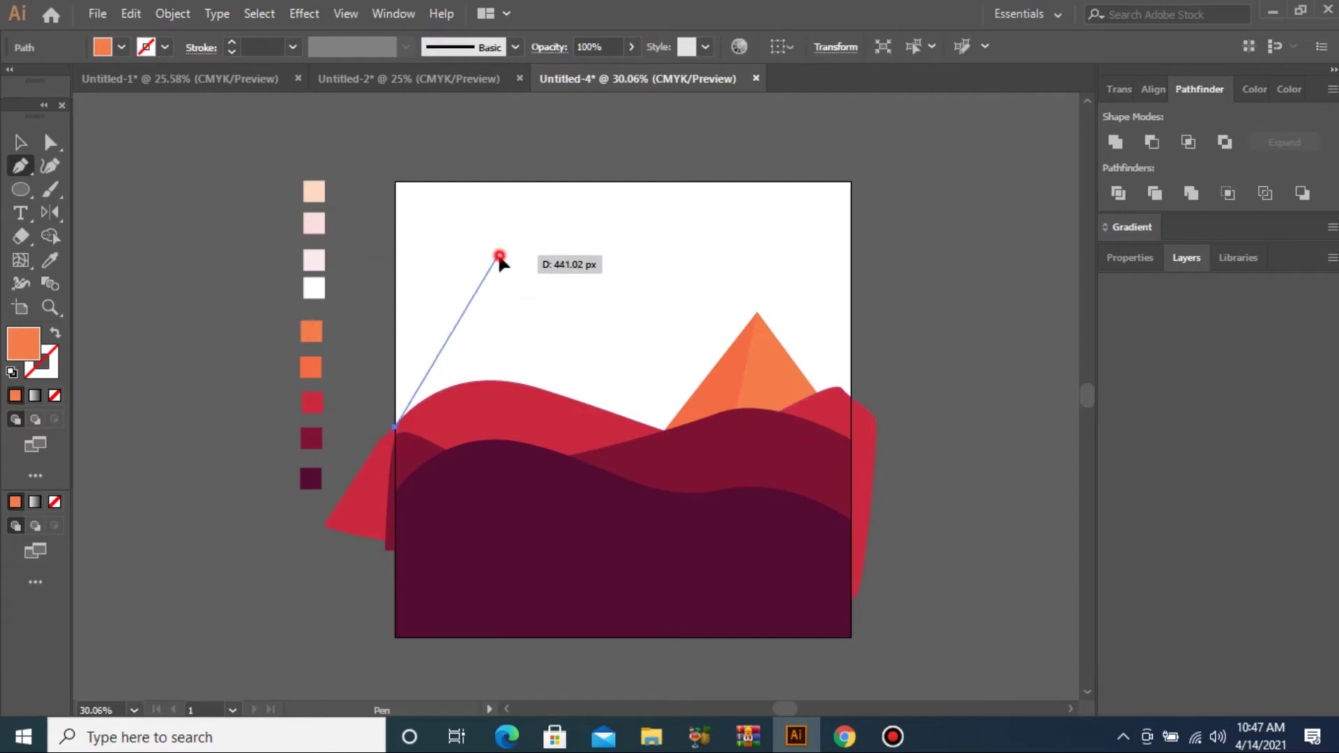
left_click(497, 254)
key("ctrl+z")
left_click(499, 272)
left_click(557, 403)
left_click(453, 409)
left_click(395, 426)
key("i")
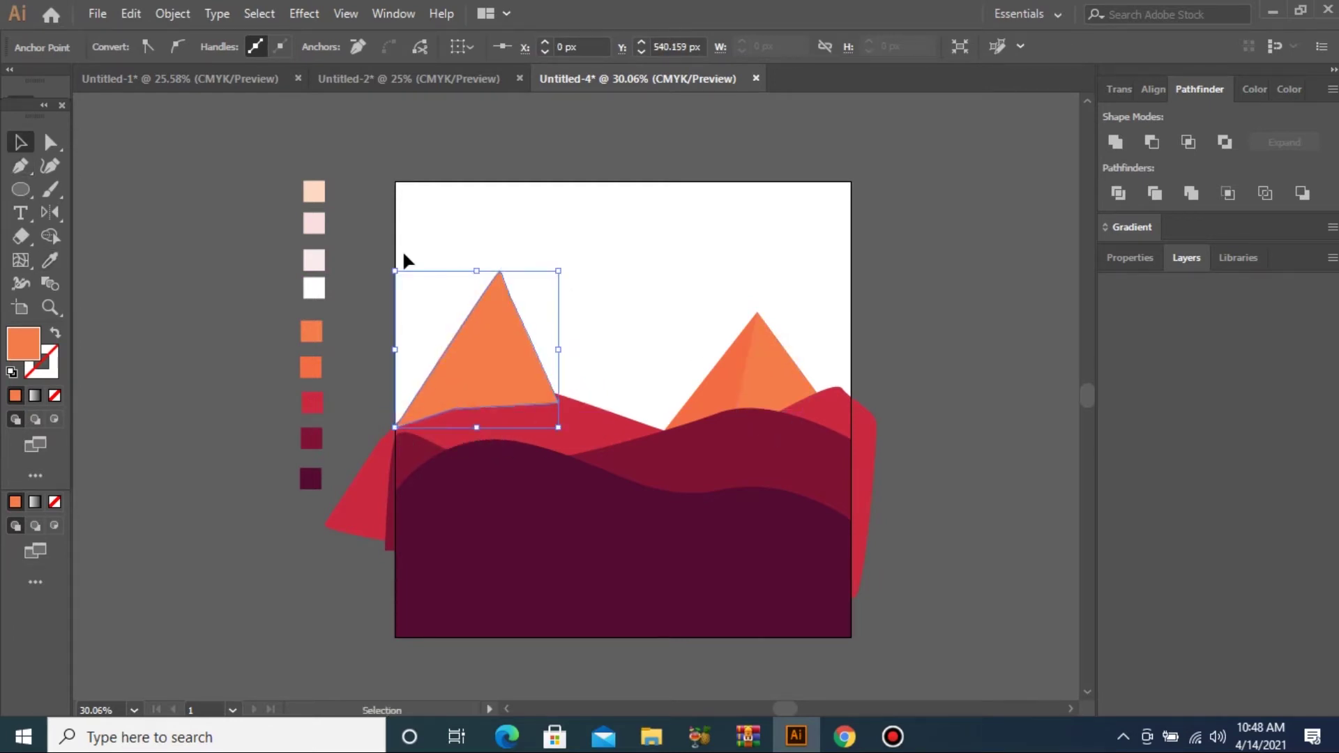
key("v")
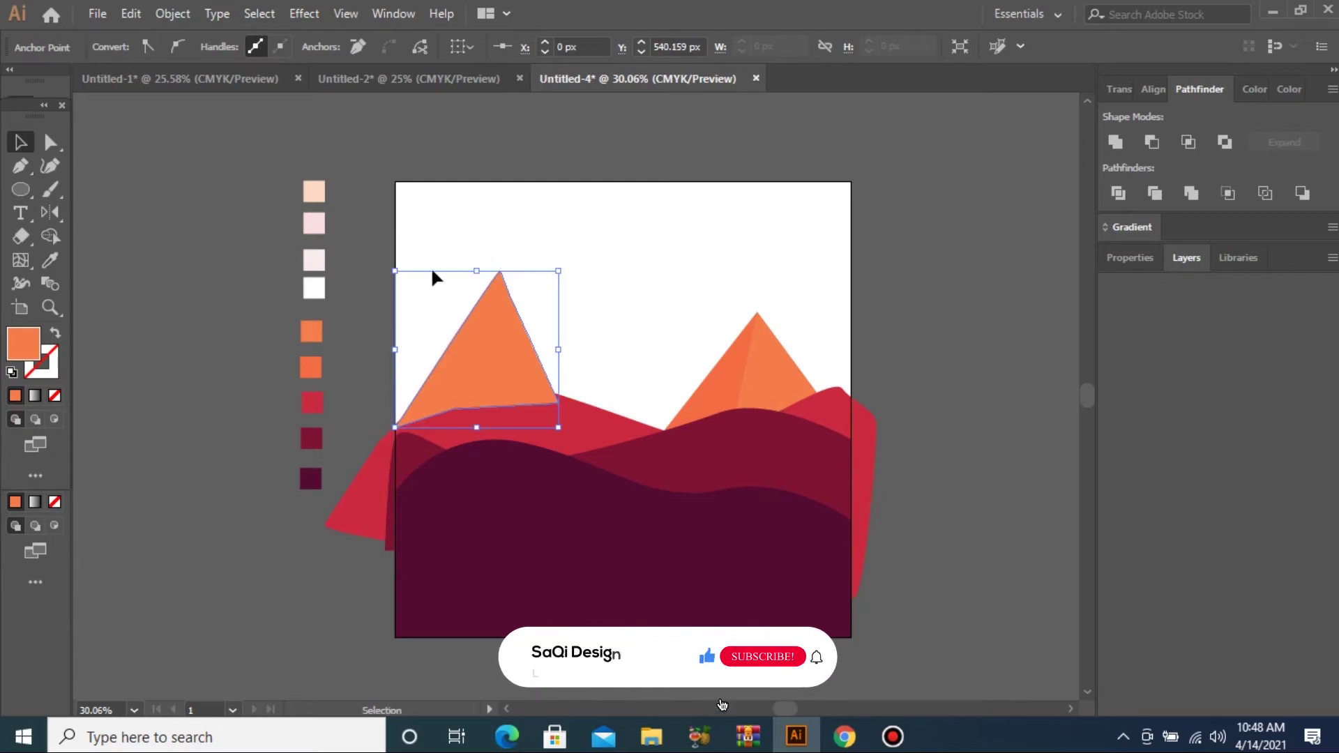
left_click(419, 198)
Step: Draw a closed triangular facet with the Pen tool inside the left mountain, starting below its peak and reaching its base
key("p")
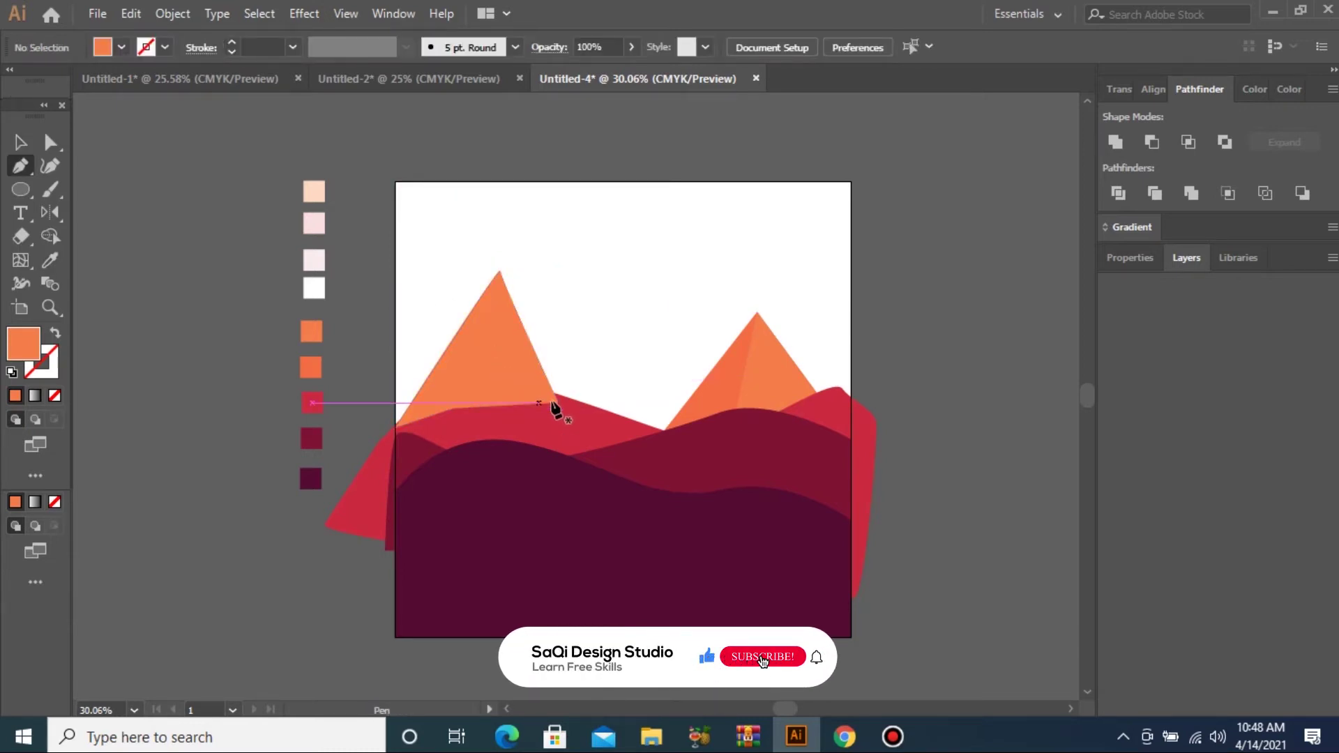
left_click(499, 322)
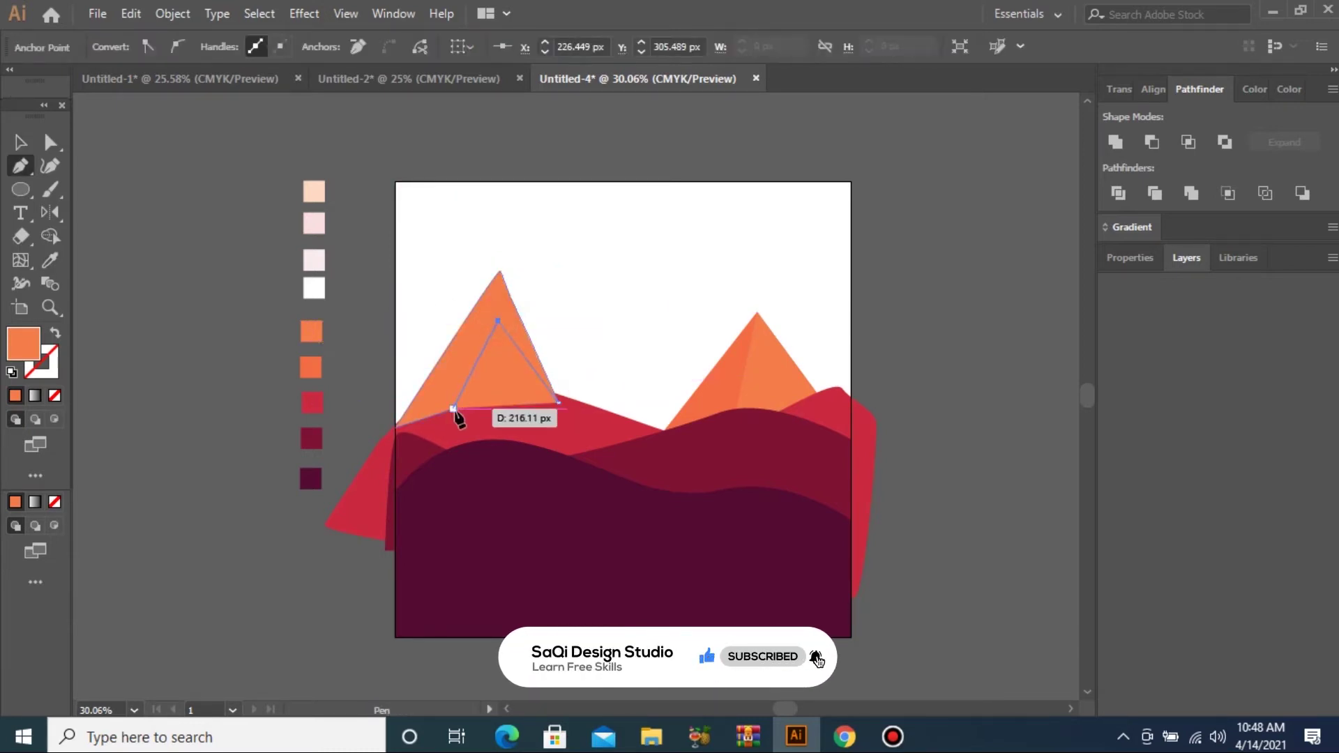
left_click(454, 413)
left_click(558, 401)
left_click(499, 323)
Step: Fill the left mountain's inner facet with the darker orange swatch using the Eyedropper
key("i")
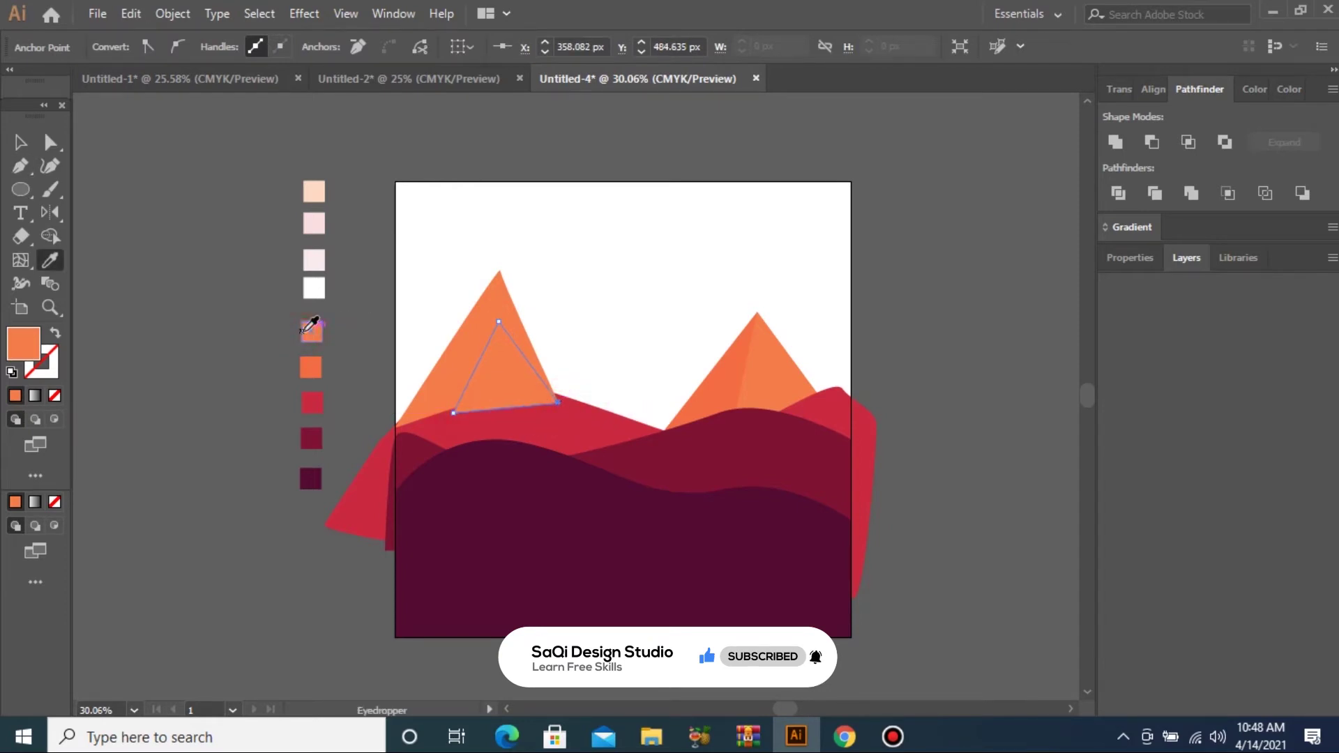
left_click(315, 363)
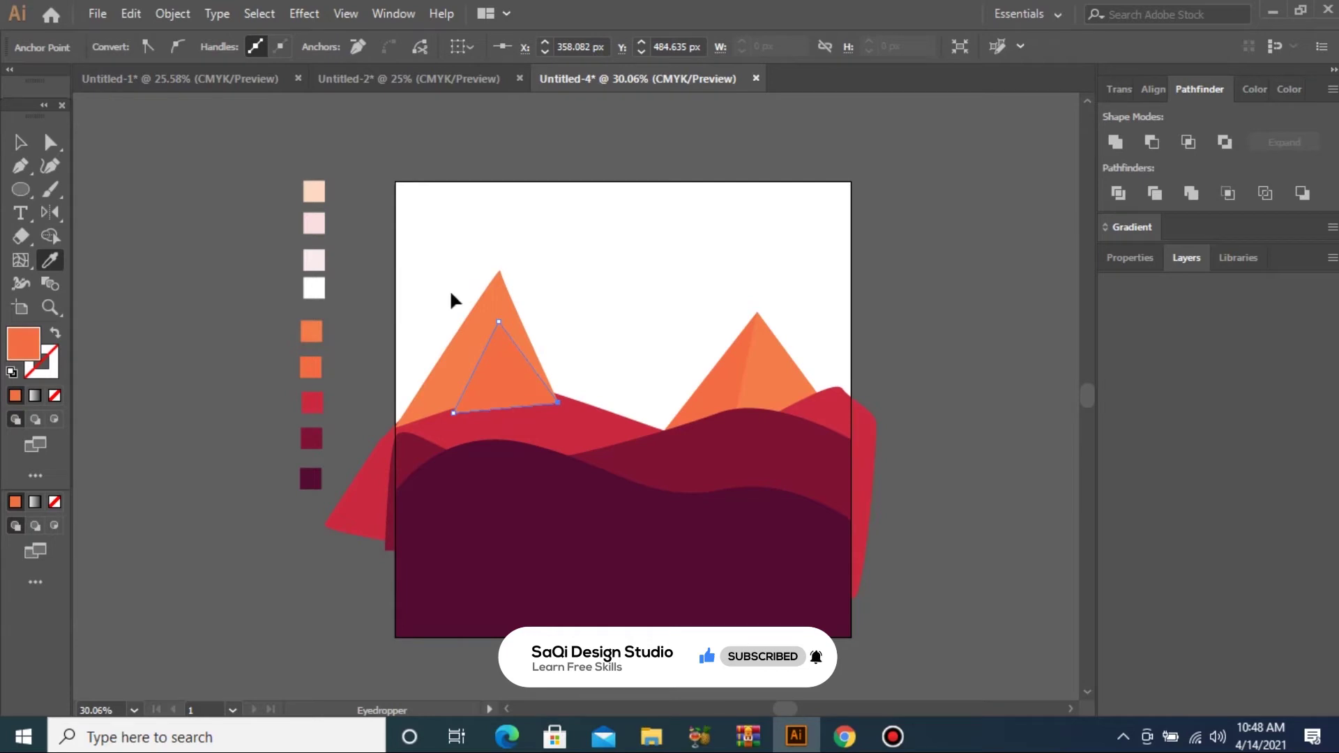
key("v")
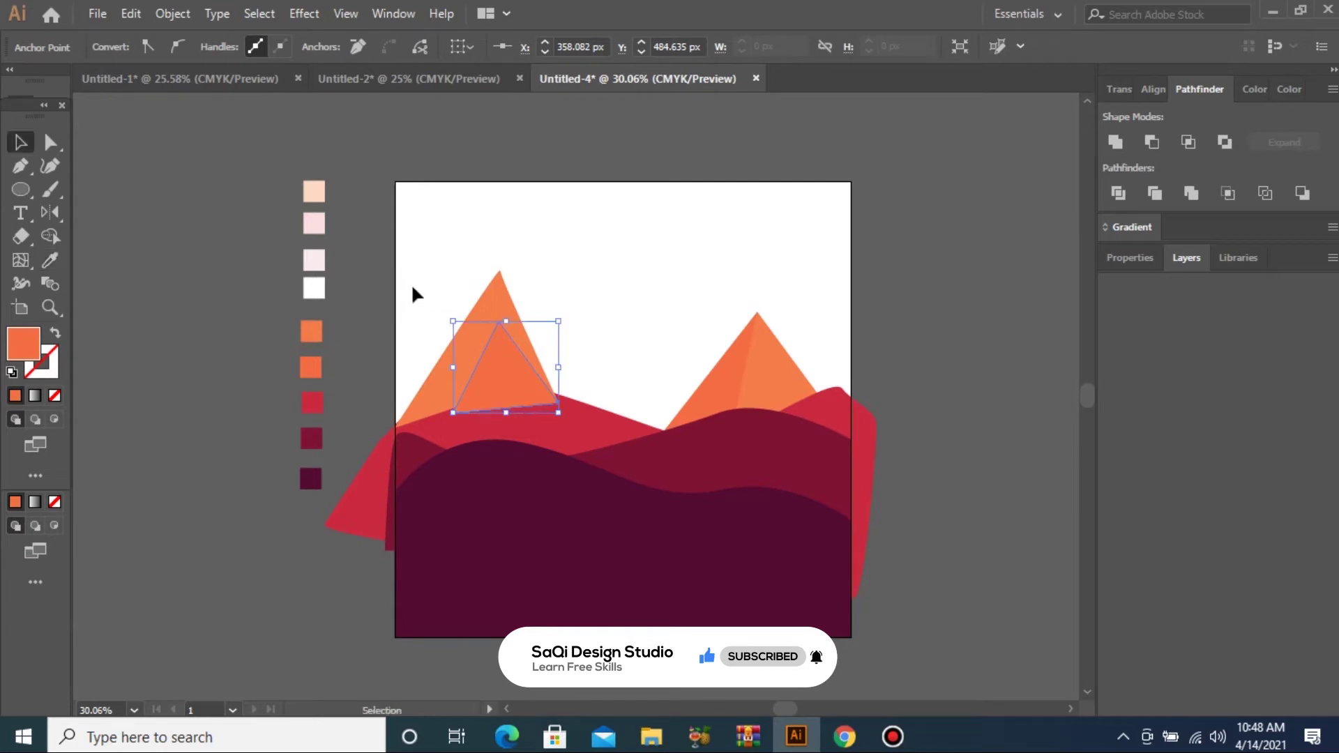
Step: Send the left mountain and its inner facet behind the hills
left_click(510, 352, "shift")
key("ctrl+[")
left_click(676, 269)
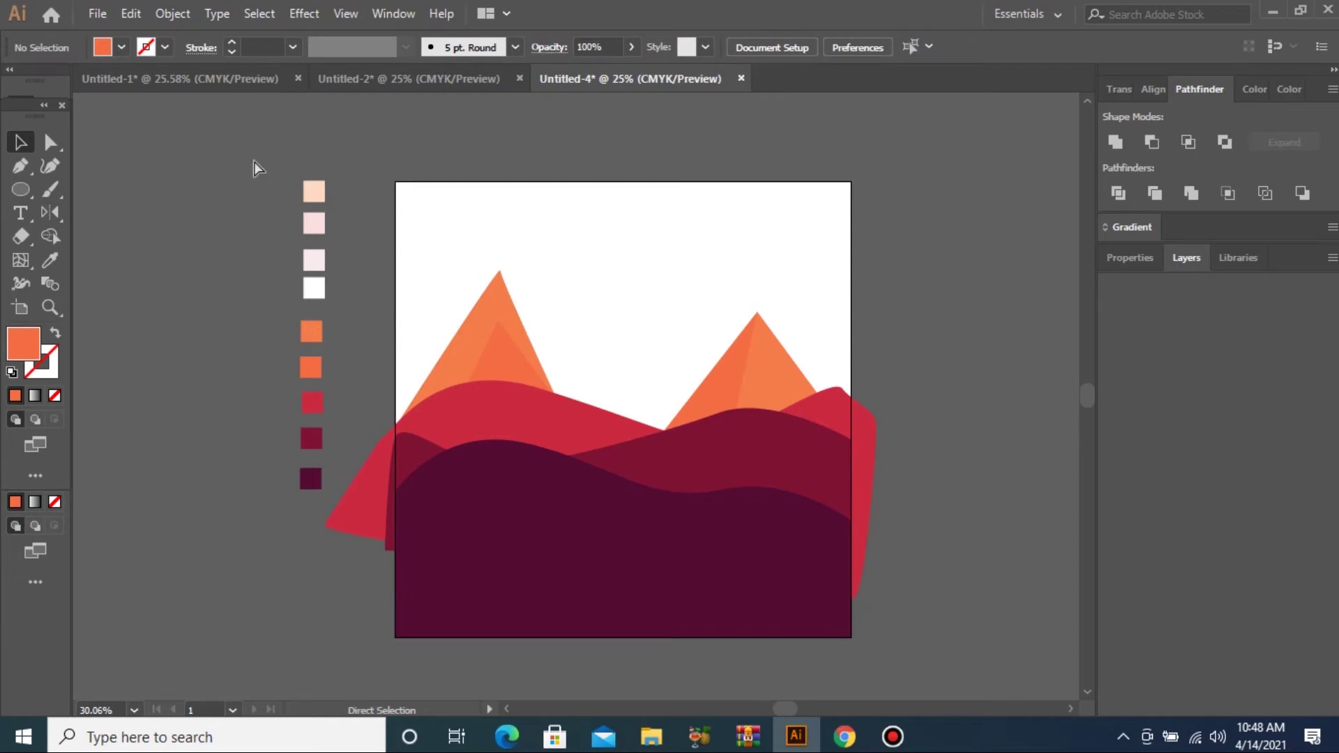
key("ctrl+minus")
key("ctrl+minus")
left_click_drag(782, 405, 363, 287)
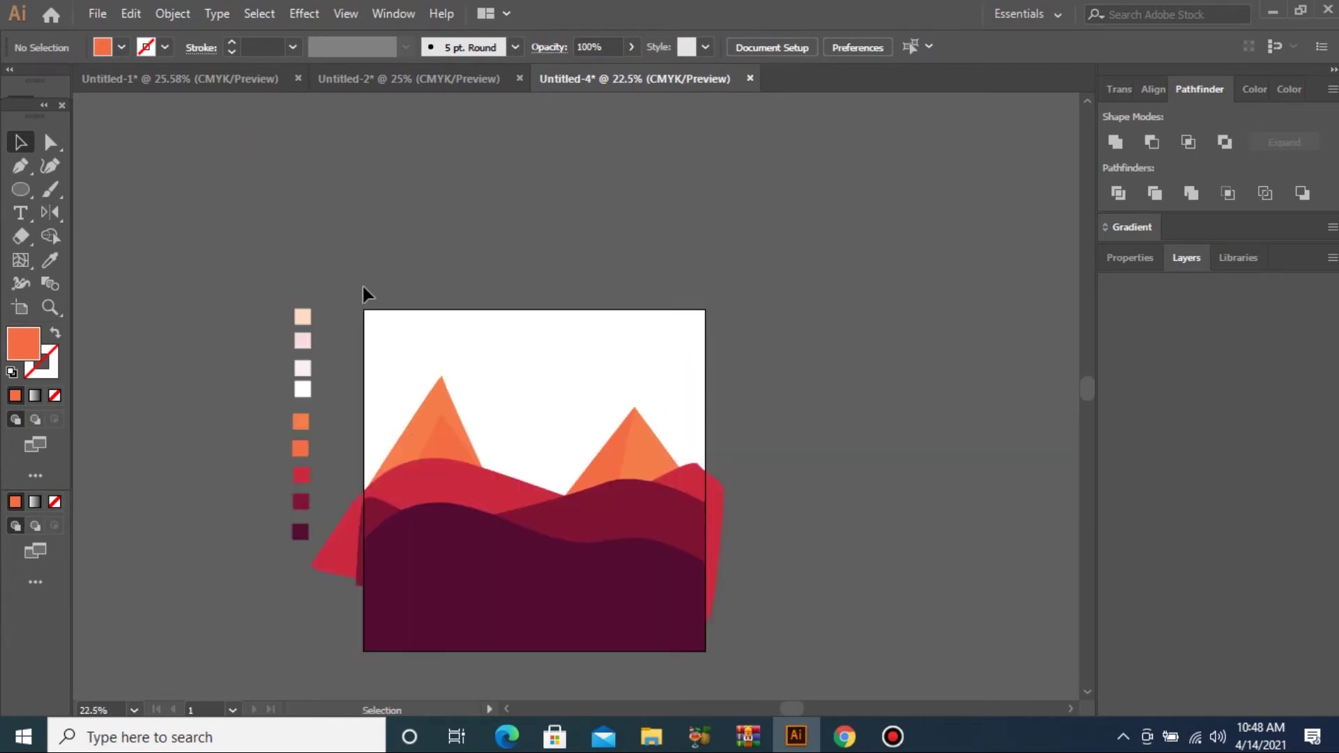
left_click(220, 82)
left_click(319, 78)
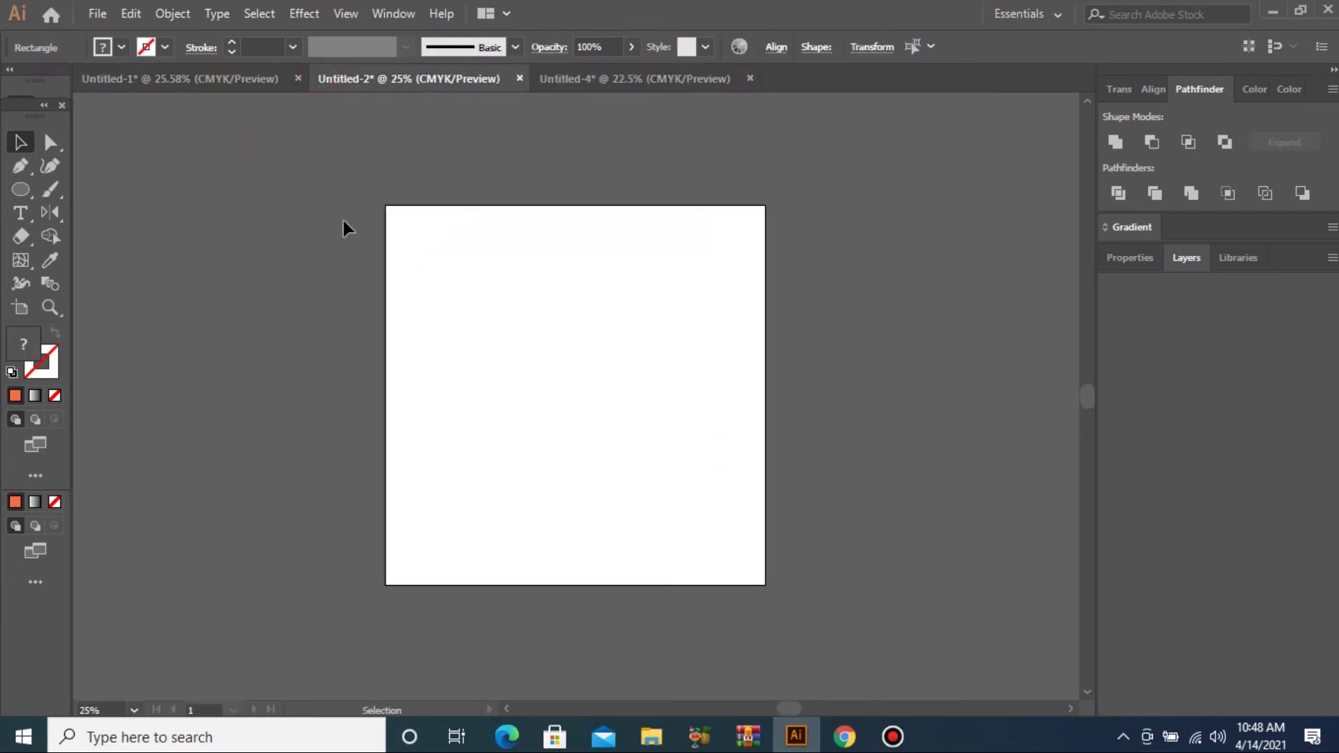
key("ctrl+v")
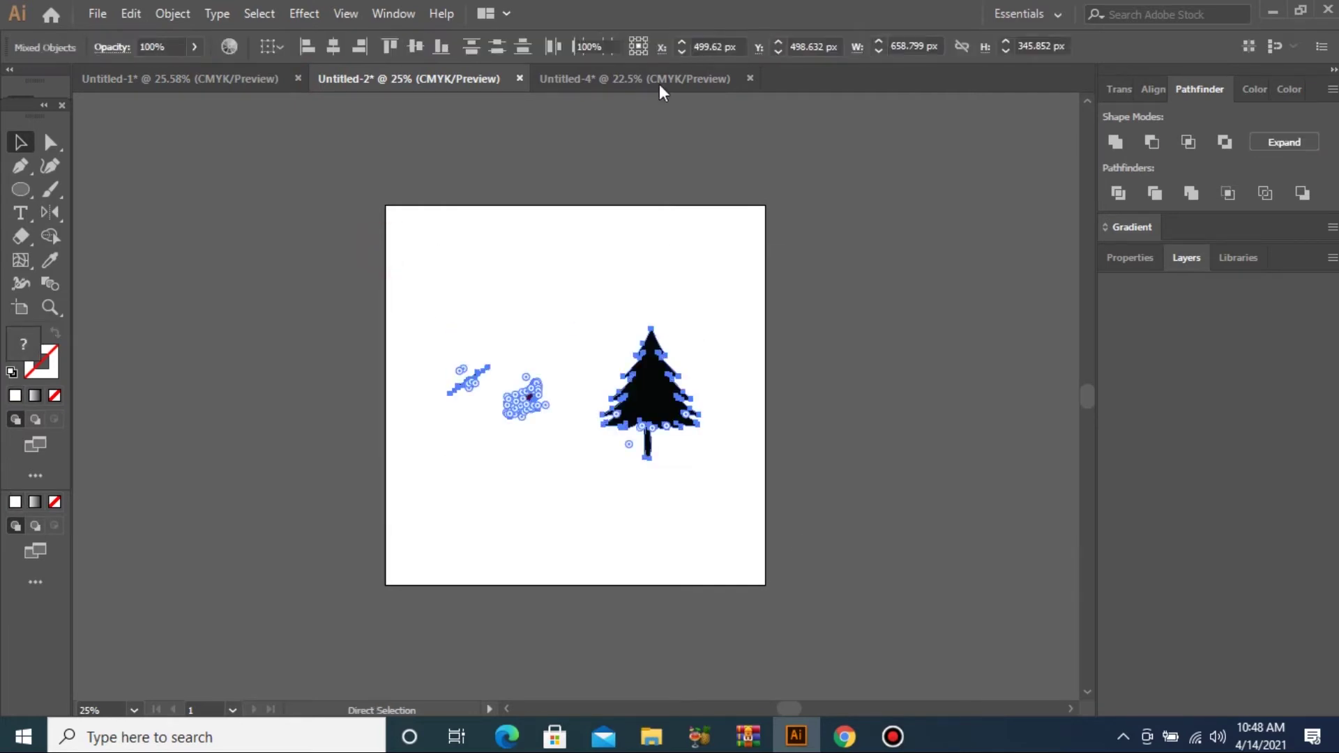
key("ctrl+z")
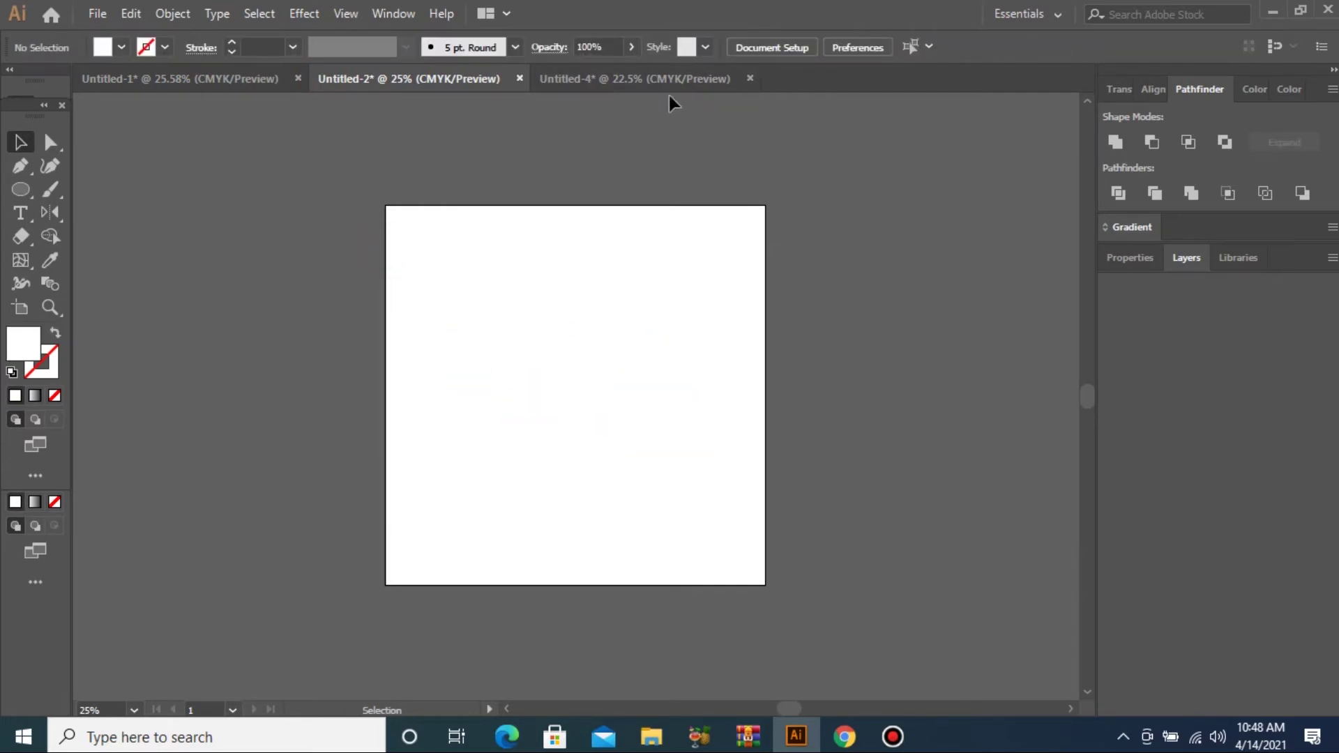
Step: Paste the tree, bird and wolf silhouettes into the Untitled-4 landscape document and park them to the right of the artboard
left_click(675, 81)
key("ctrl+minus")
key("ctrl+minus")
key("ctrl+minus")
key("ctrl+minus")
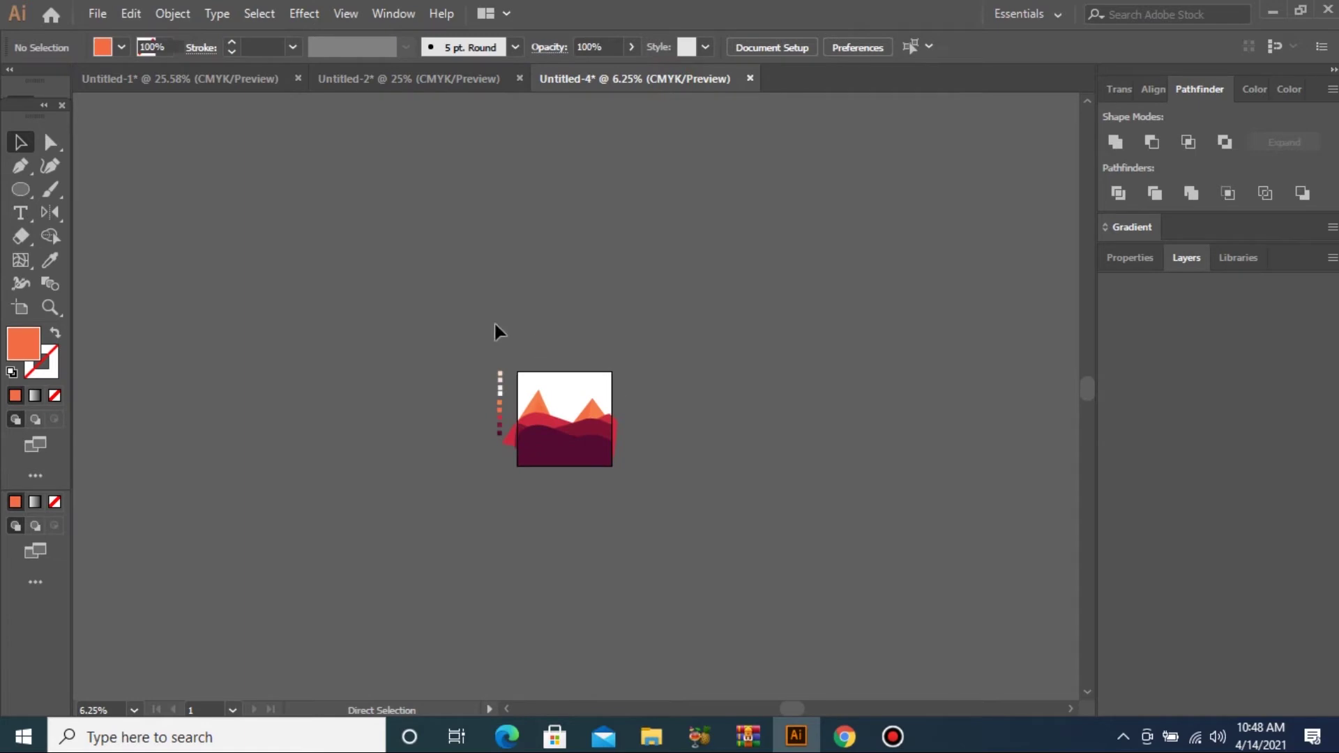
key("ctrl+v")
scroll(594, 357, "up", 3)
left_click_drag(567, 428, 888, 398)
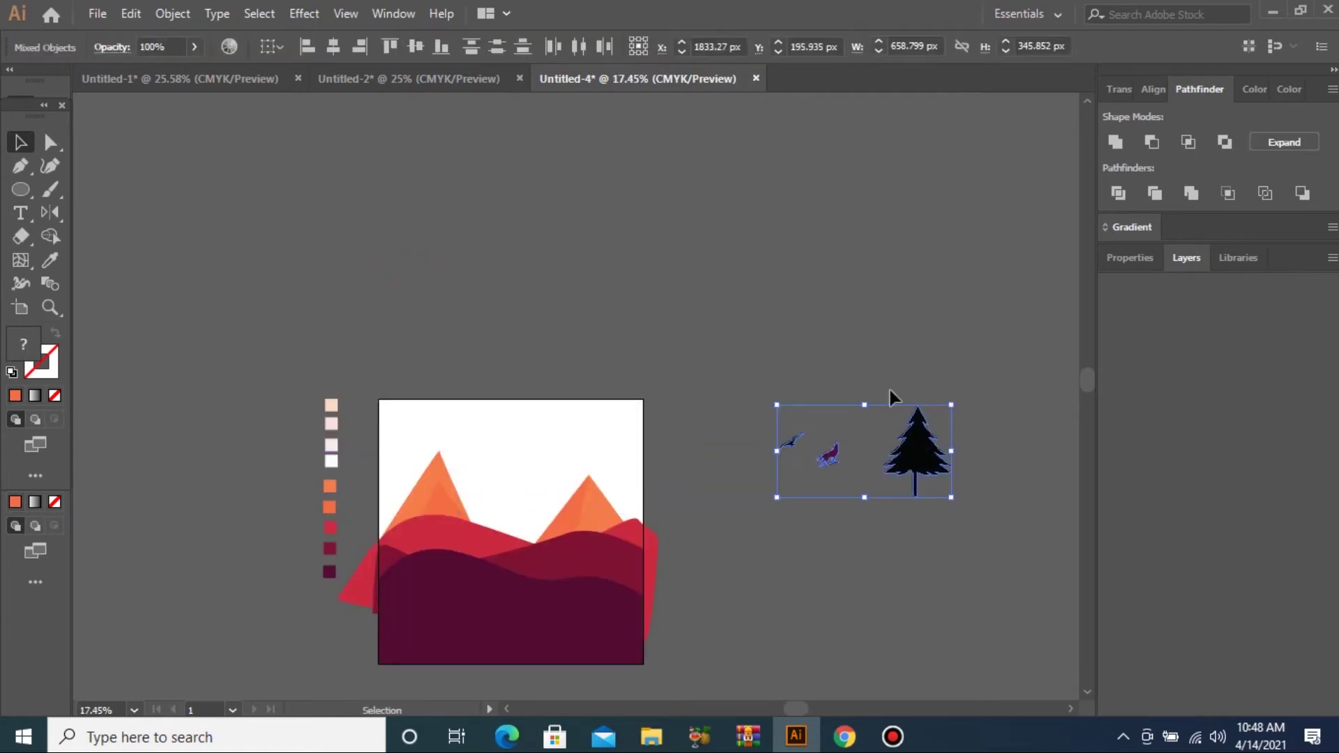
Step: Cut the pine tree from the parked silhouettes and paste it onto the right part of the front hill's ridge
left_click(917, 453)
key("a")
key("Delete")
scroll(598, 639, "up", 3)
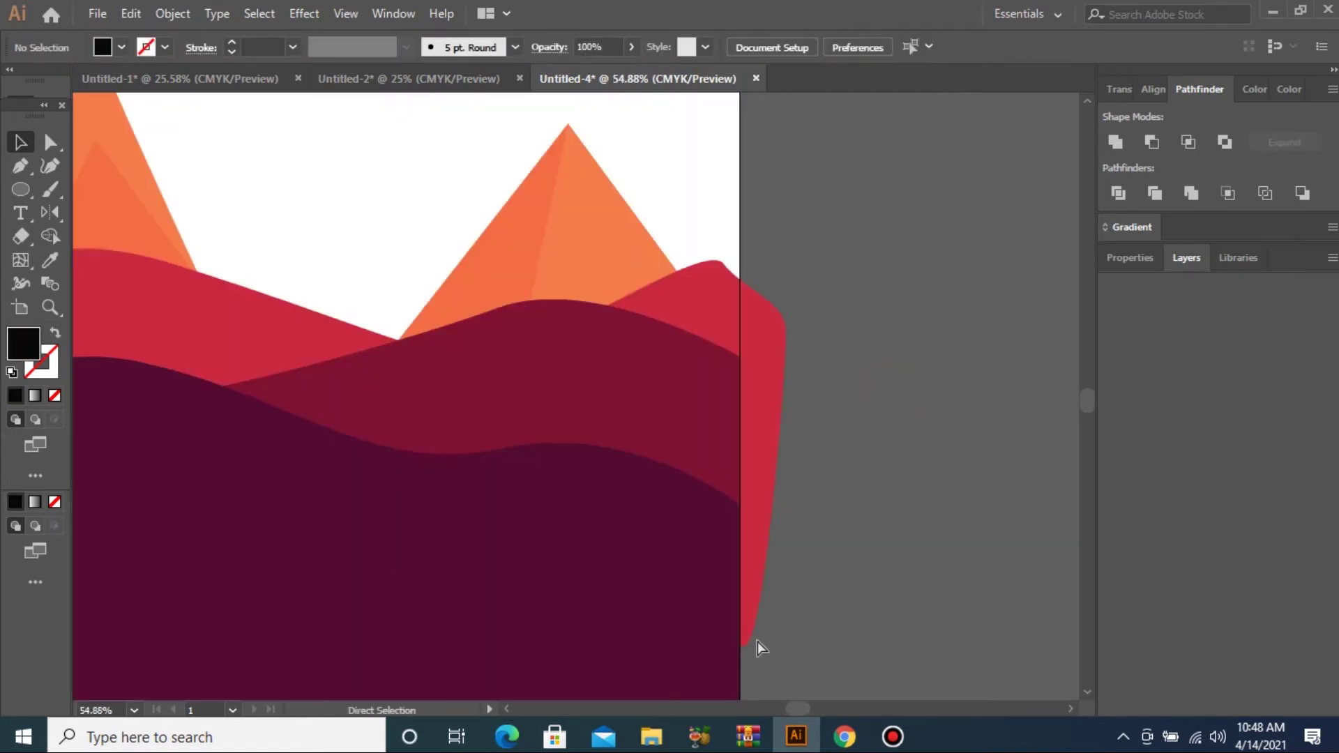
key("v")
key("ctrl+v")
left_click_drag(597, 409, 624, 341)
Step: Duplicate the pine tree twice leftward and stand the three trees along the front hill's ridge
left_click_drag(721, 459, 681, 413)
left_click_drag(605, 339, 323, 357)
left_click_drag(420, 381, 426, 385)
Step: Fill all three pine trees with the front hill's dark purple using the Eyedropper
left_click(278, 352, "shift")
left_click(569, 380, "shift")
key("i")
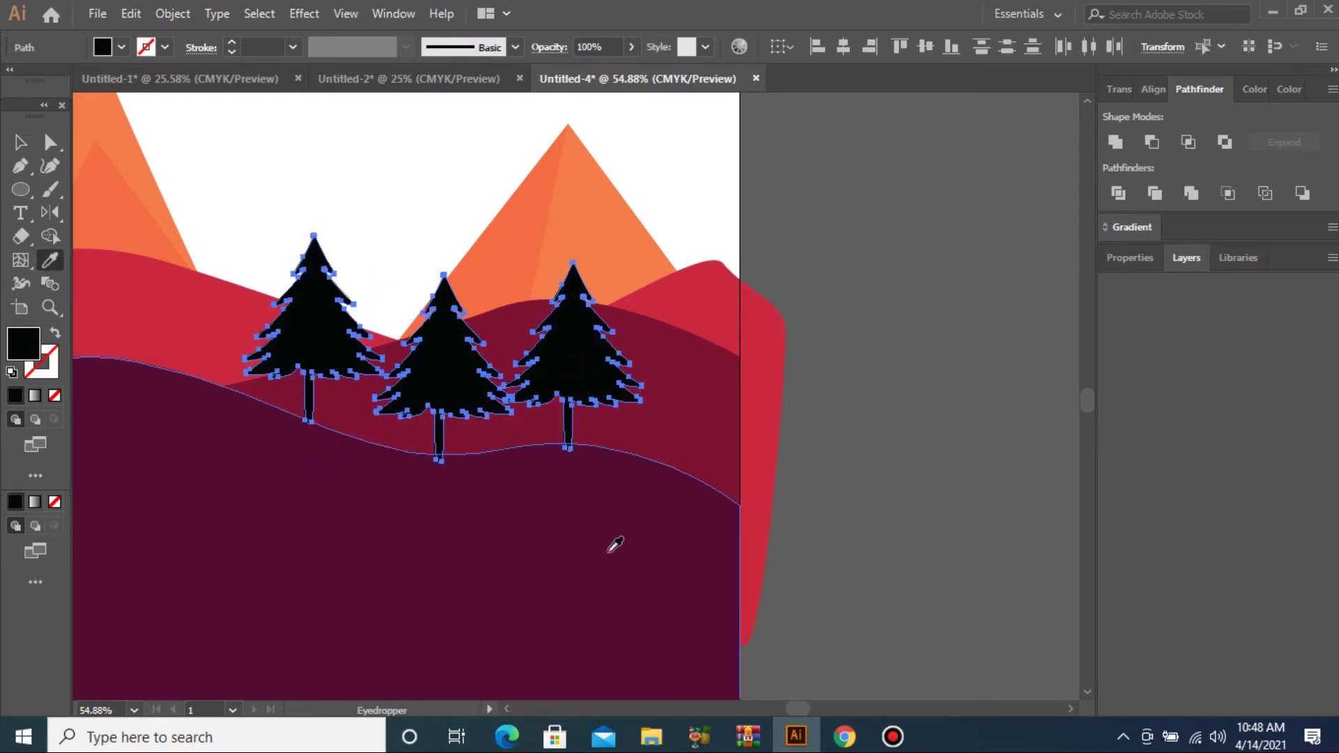
left_click(607, 550)
key("v")
Step: Place a copy of one pine tree over the left mountain
scroll(442, 422, "down", 5)
left_click_drag(299, 232, 783, 463)
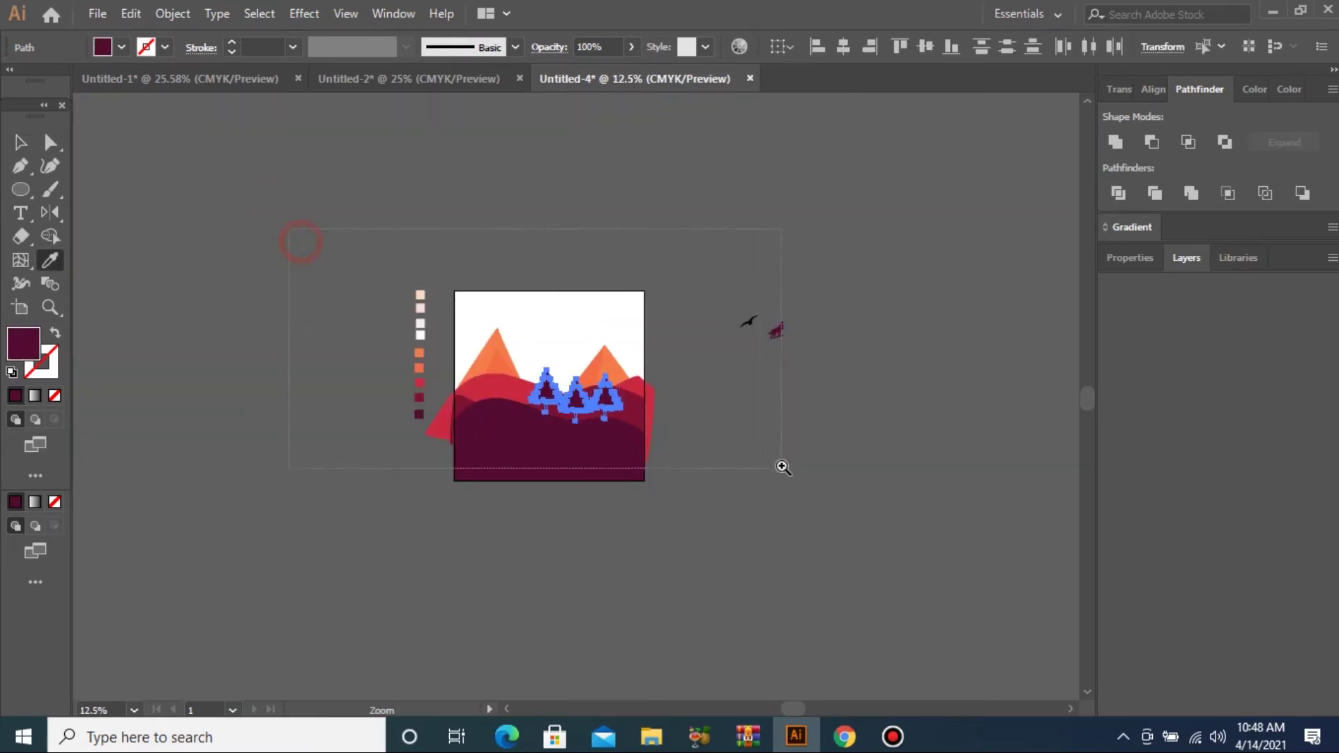
left_click(615, 369)
left_click_drag(593, 488, 493, 403)
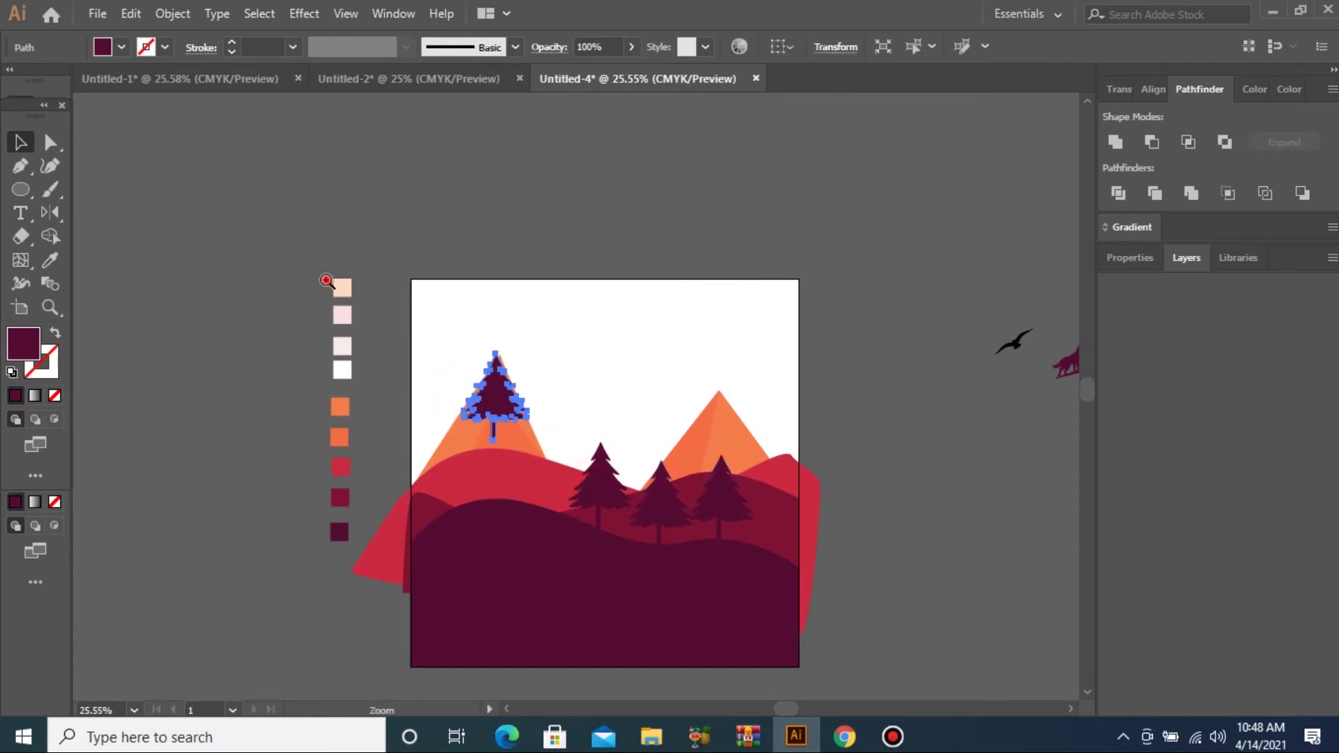
Step: Shrink the pine copy to stand on the red hill's crest before the left mountain and fill it with the hill's red
scroll(399, 391, "up", 5)
left_click_drag(677, 461, 677, 506)
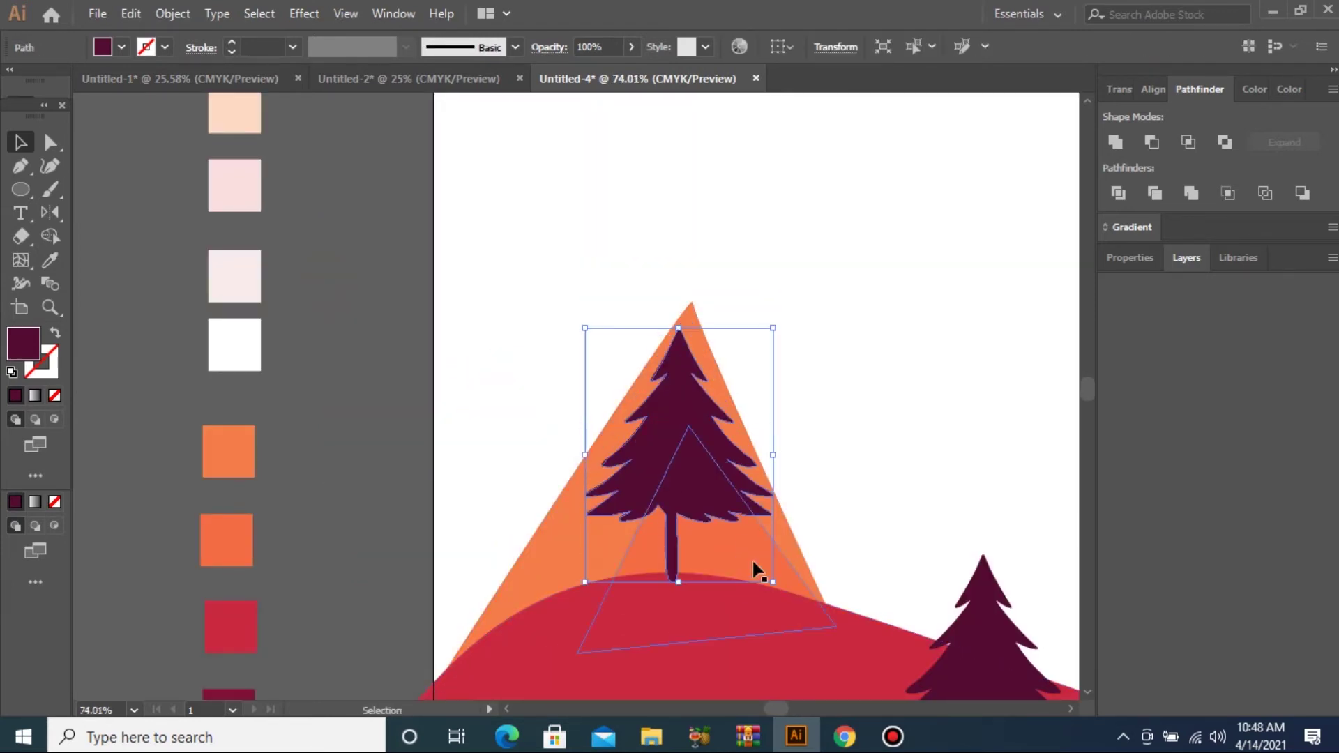
left_click_drag(772, 585, 717, 575)
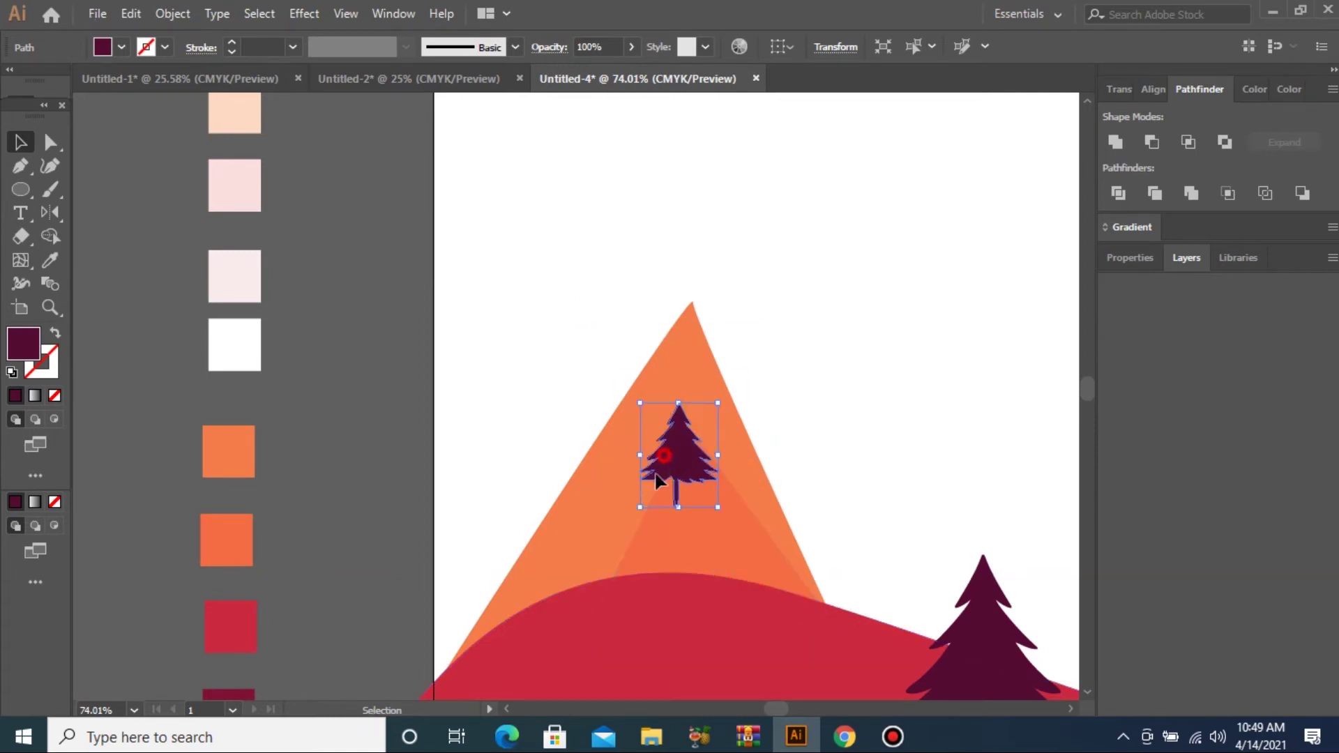
left_click_drag(680, 481, 655, 516)
key("i")
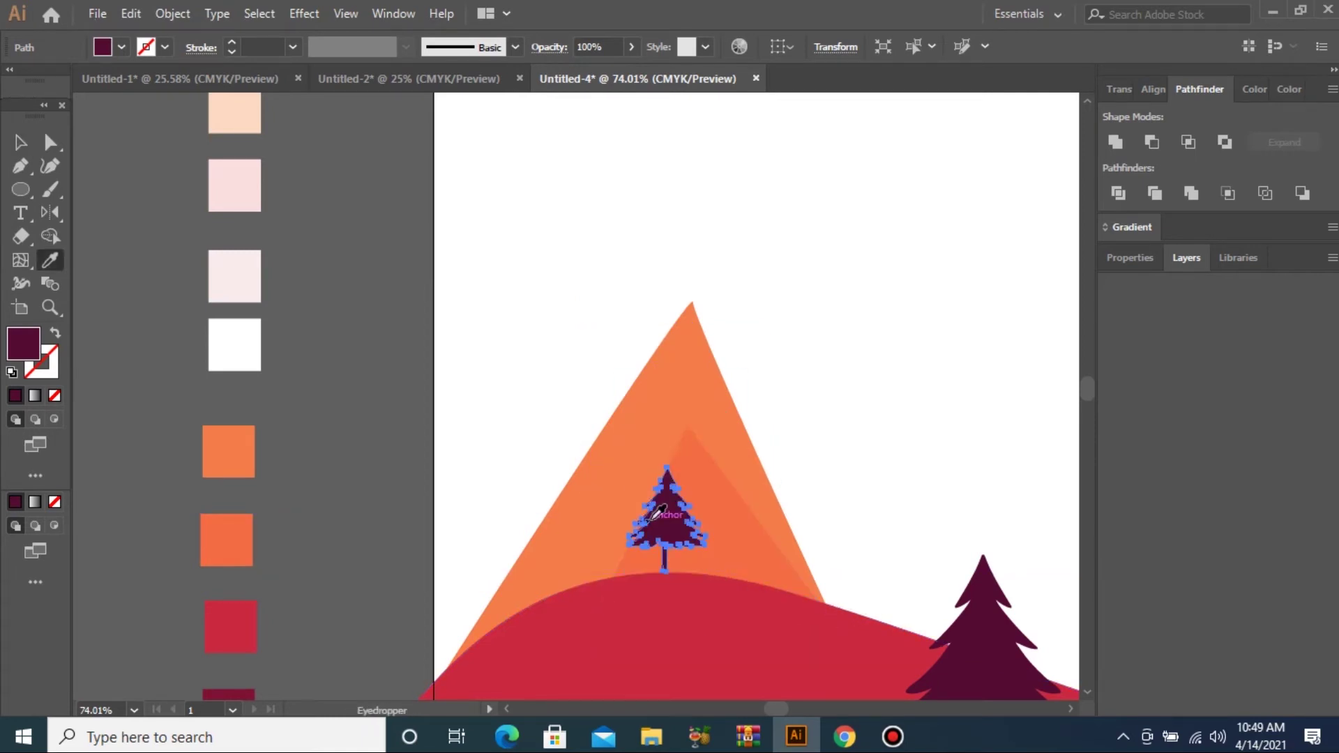
left_click(699, 583)
key("v")
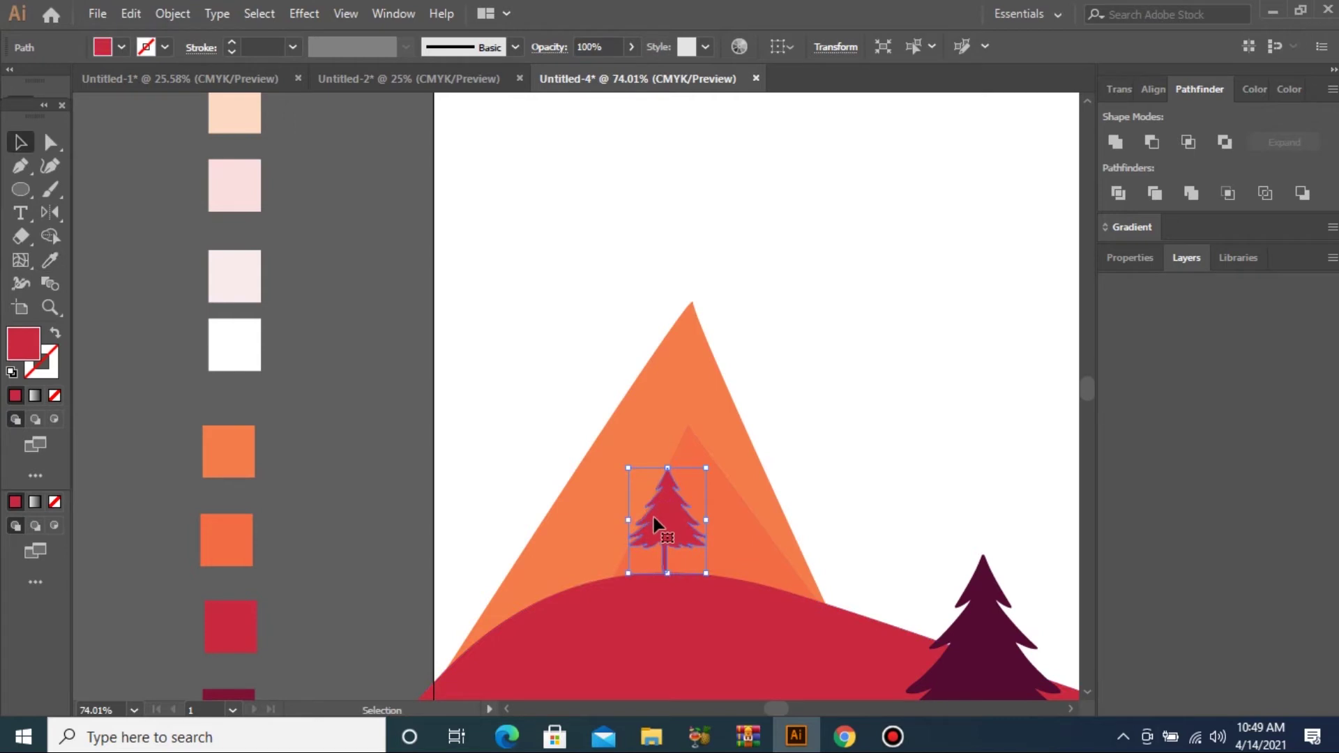
Step: Add two smaller copies of the red pine rightward along the red hill's slope
left_click_drag(656, 535, 753, 563)
left_click_drag(803, 601, 817, 569)
key("ctrl+minus")
key("ctrl+minus")
key("ctrl+minus")
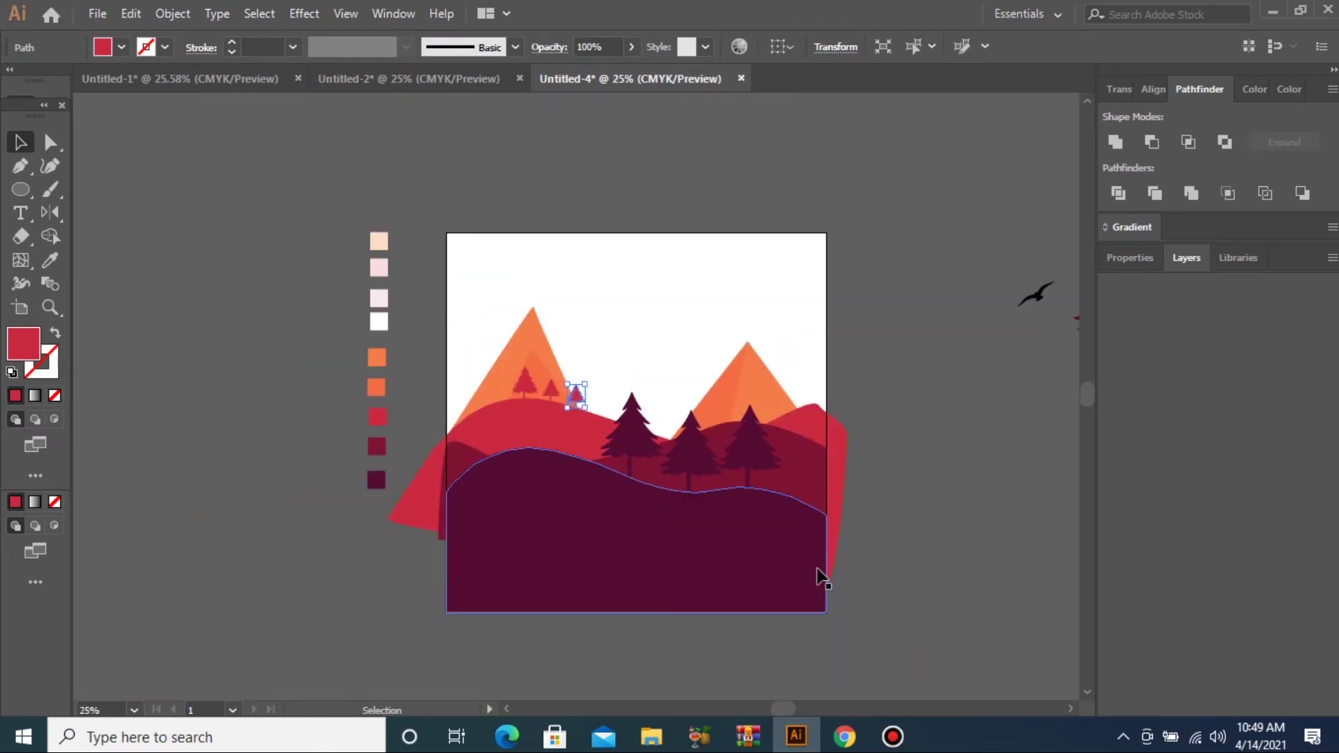
Step: Place another small pine copy on the ridge at the far right and fill it with the middle hill's maroon
left_click_drag(463, 289, 998, 493)
left_click_drag(283, 381, 695, 436)
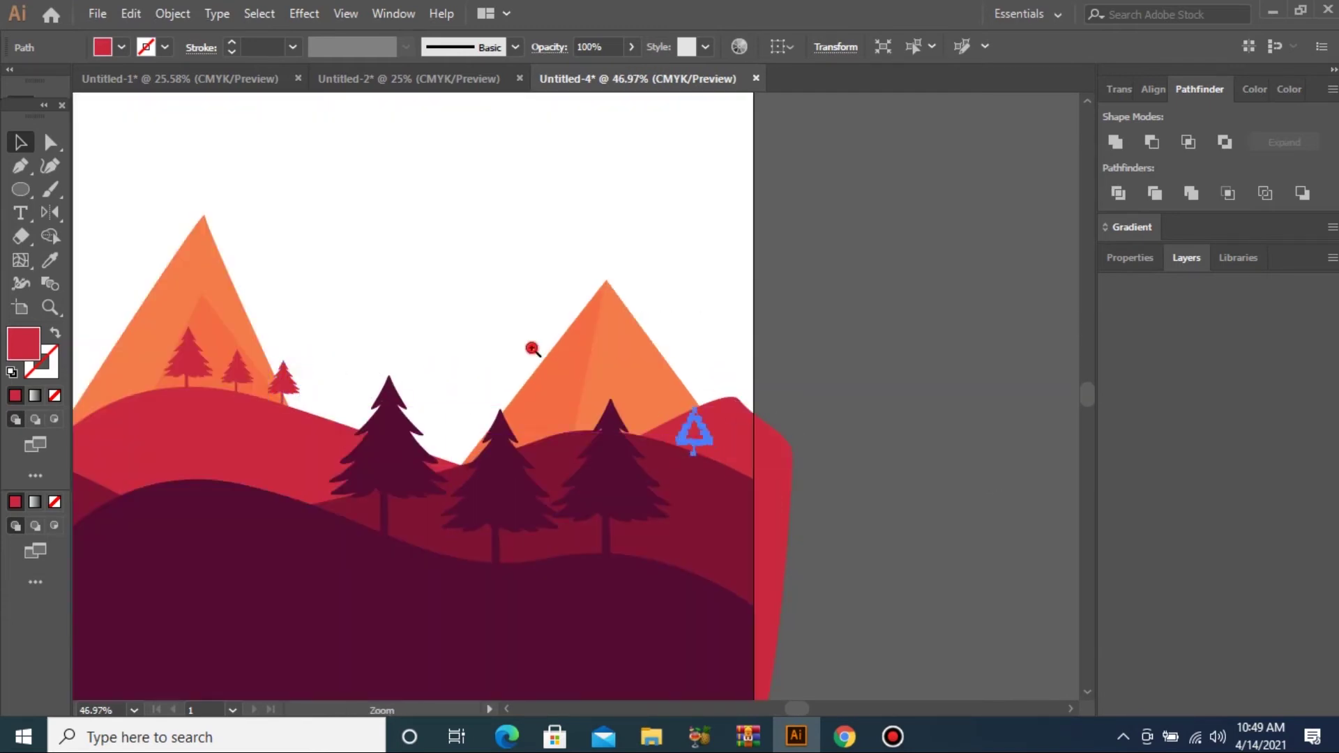
left_click_drag(535, 353, 829, 530)
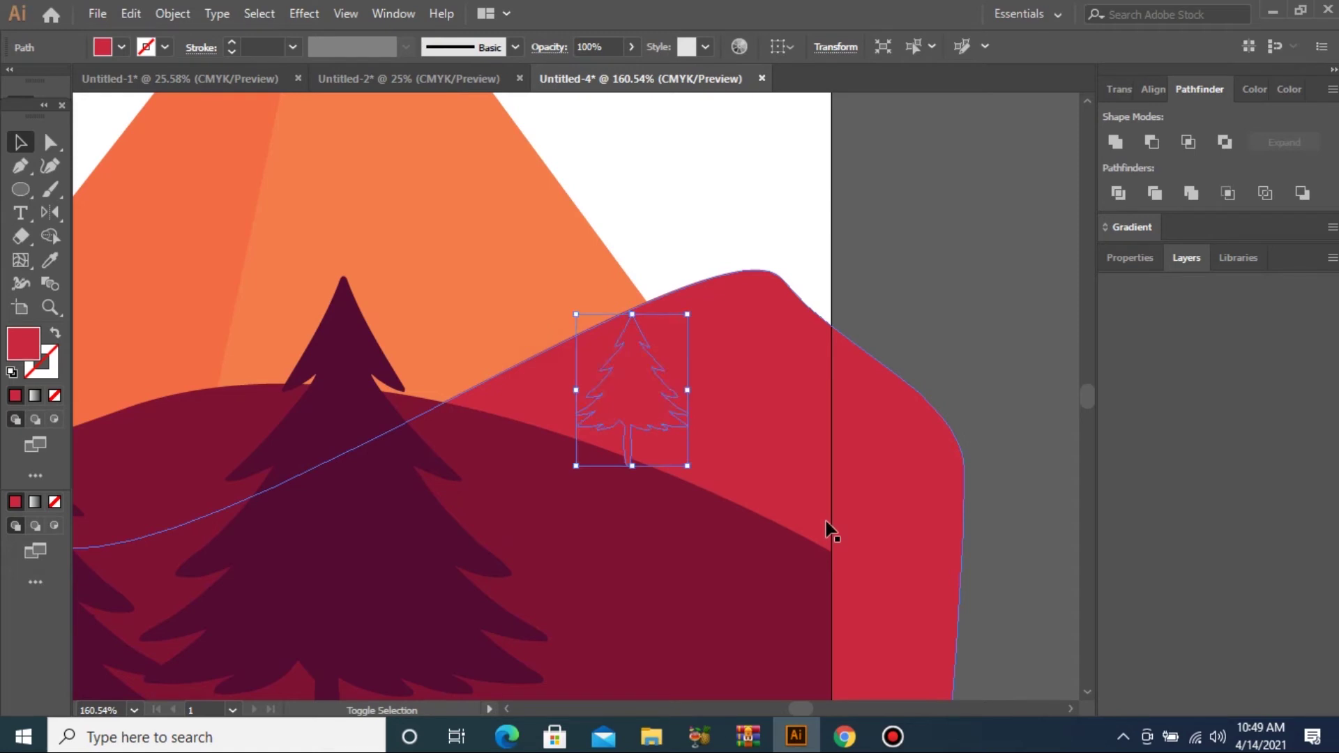
key("i")
left_click(601, 546)
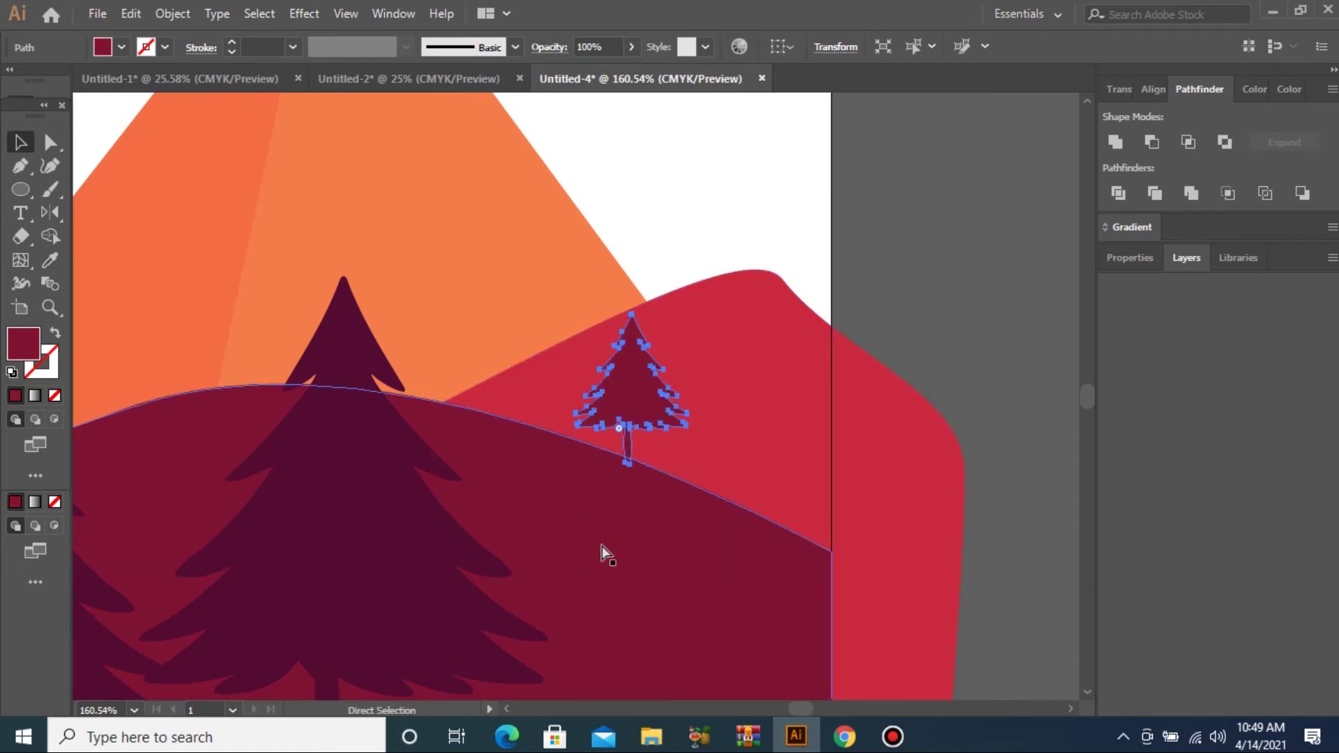
Step: Move the parked howling wolf silhouette onto the left part of the dark purple front hill
key("ctrl+minus")
key("ctrl+minus")
key("ctrl+minus")
key("ctrl+minus")
key("ctrl+minus")
key("ctrl+minus")
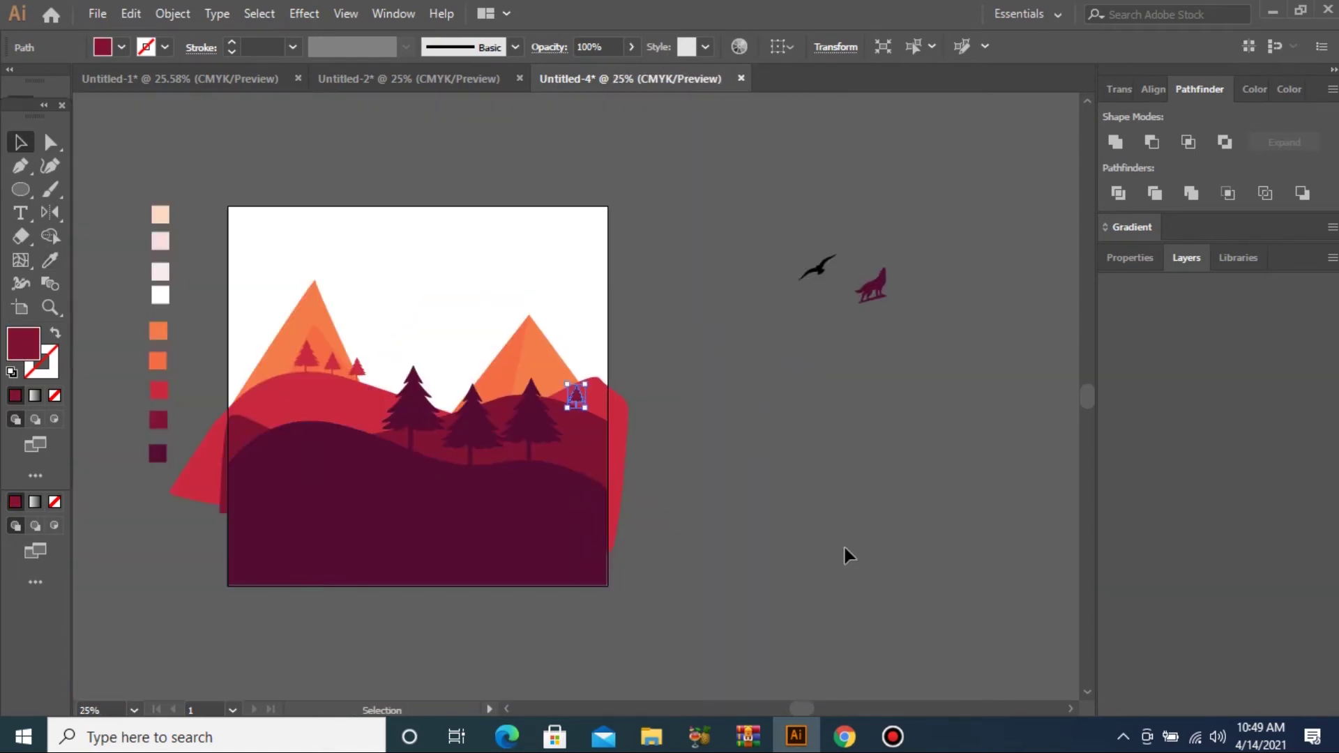
left_click_drag(849, 263, 890, 328)
key("a")
left_click_drag(177, 353, 566, 386)
key("v")
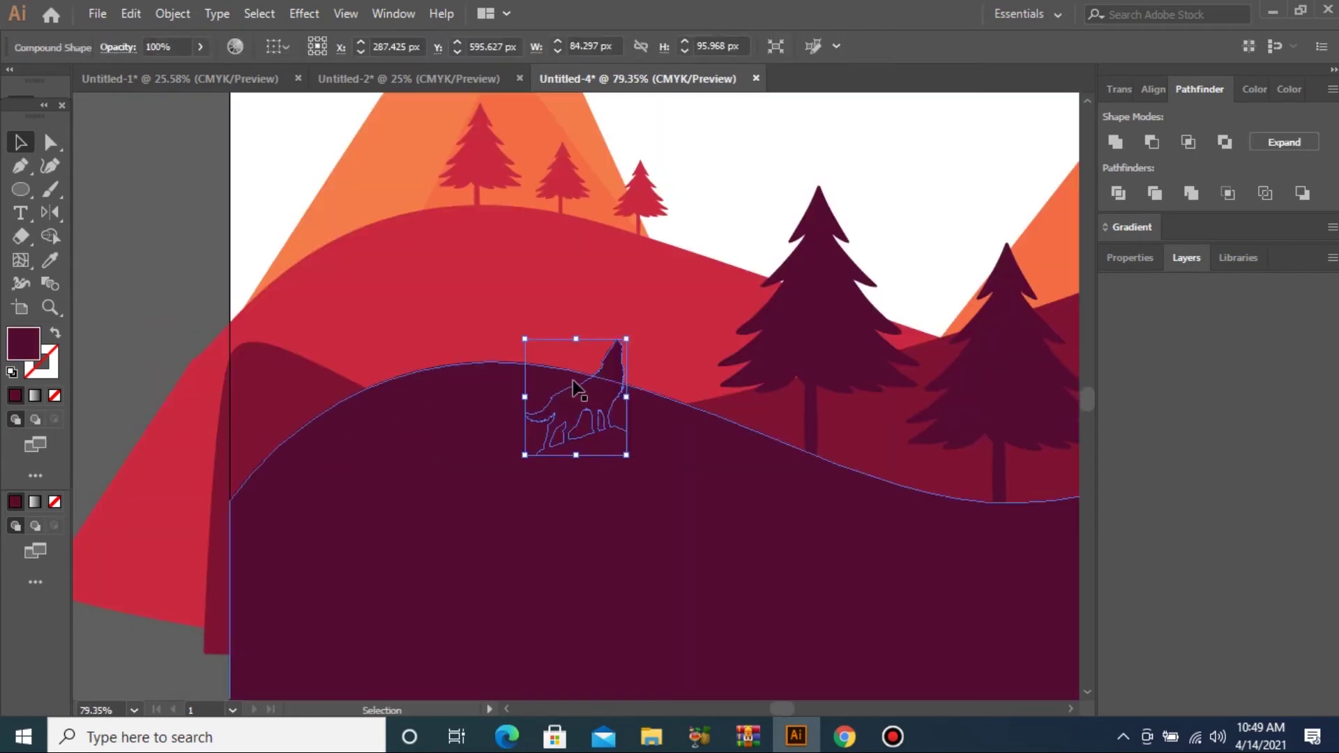
Step: Enlarge and tilt the wolf so that it stands on the crest of the front hill
left_click_drag(626, 454, 533, 337)
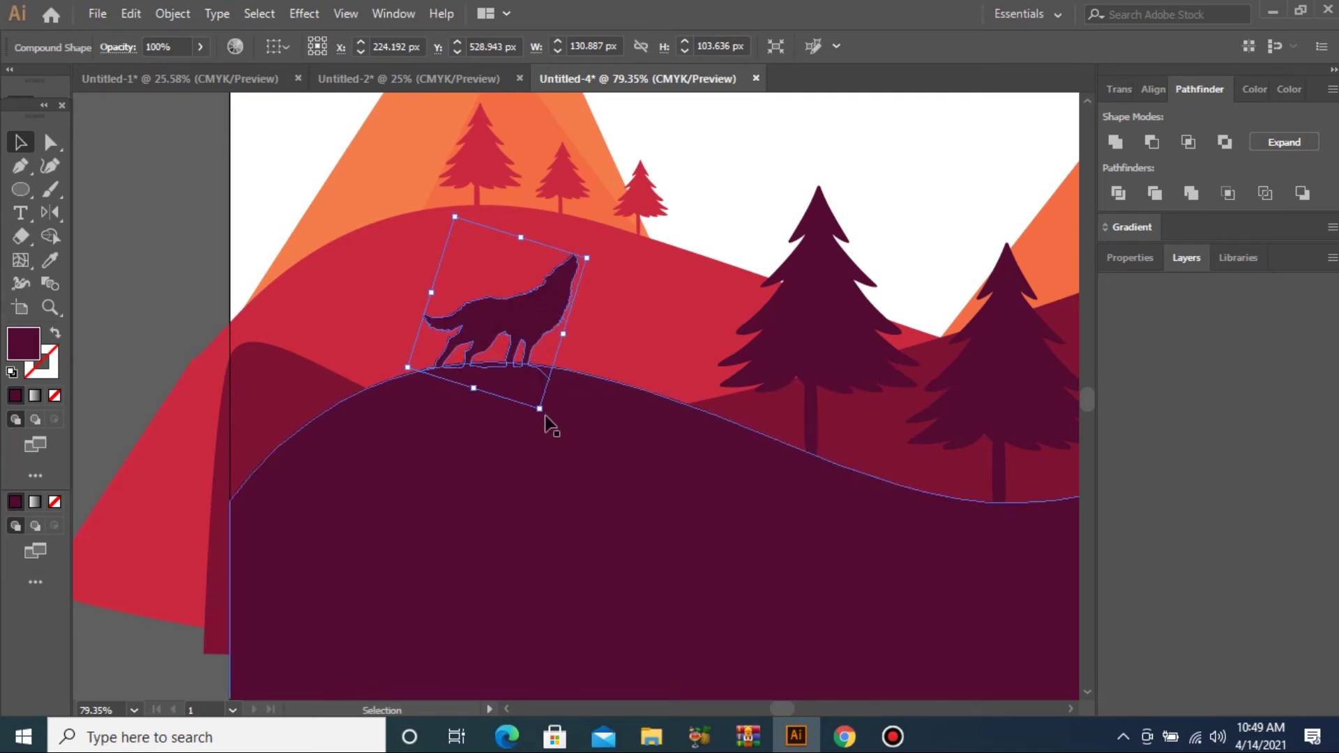
left_click_drag(548, 416, 559, 421)
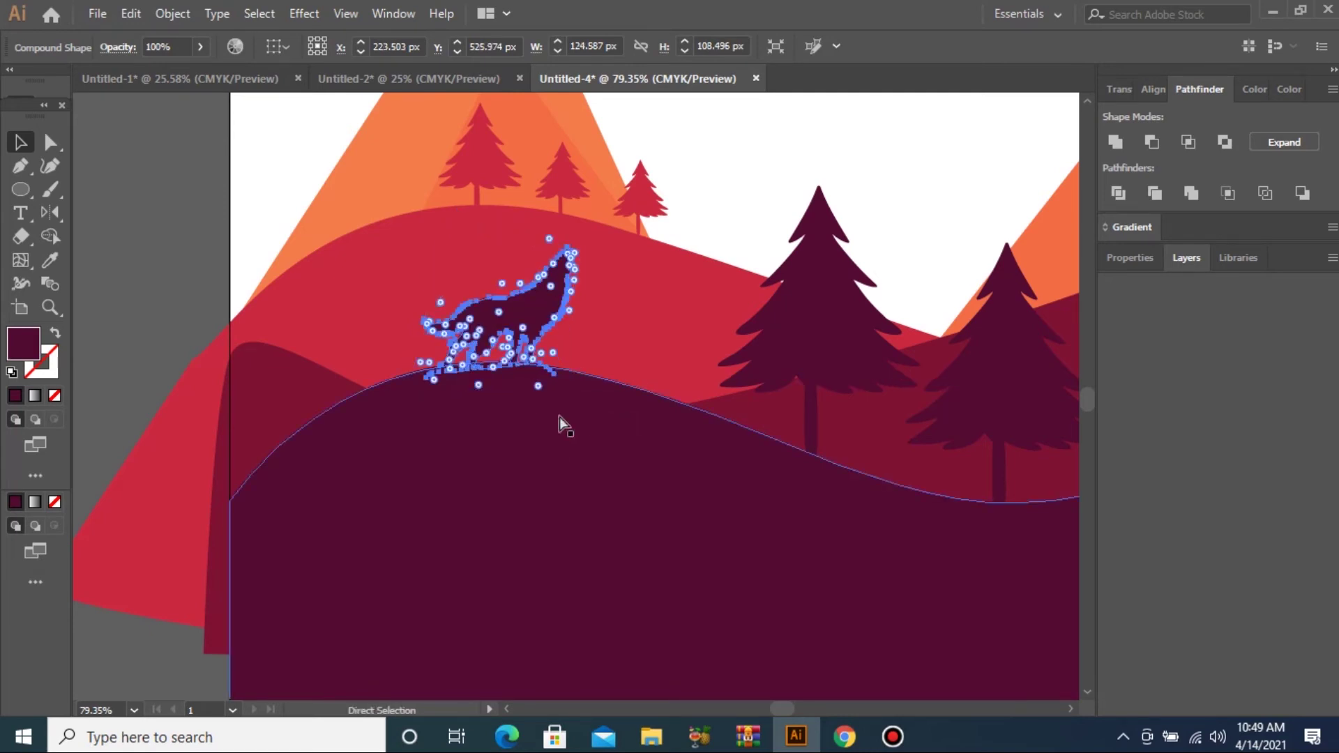
key("ctrl+minus")
key("ctrl+minus")
key("ctrl+minus")
key("ctrl+minus")
key("ctrl+minus")
key("ctrl+minus")
left_click_drag(493, 259, 885, 509)
left_click(887, 512)
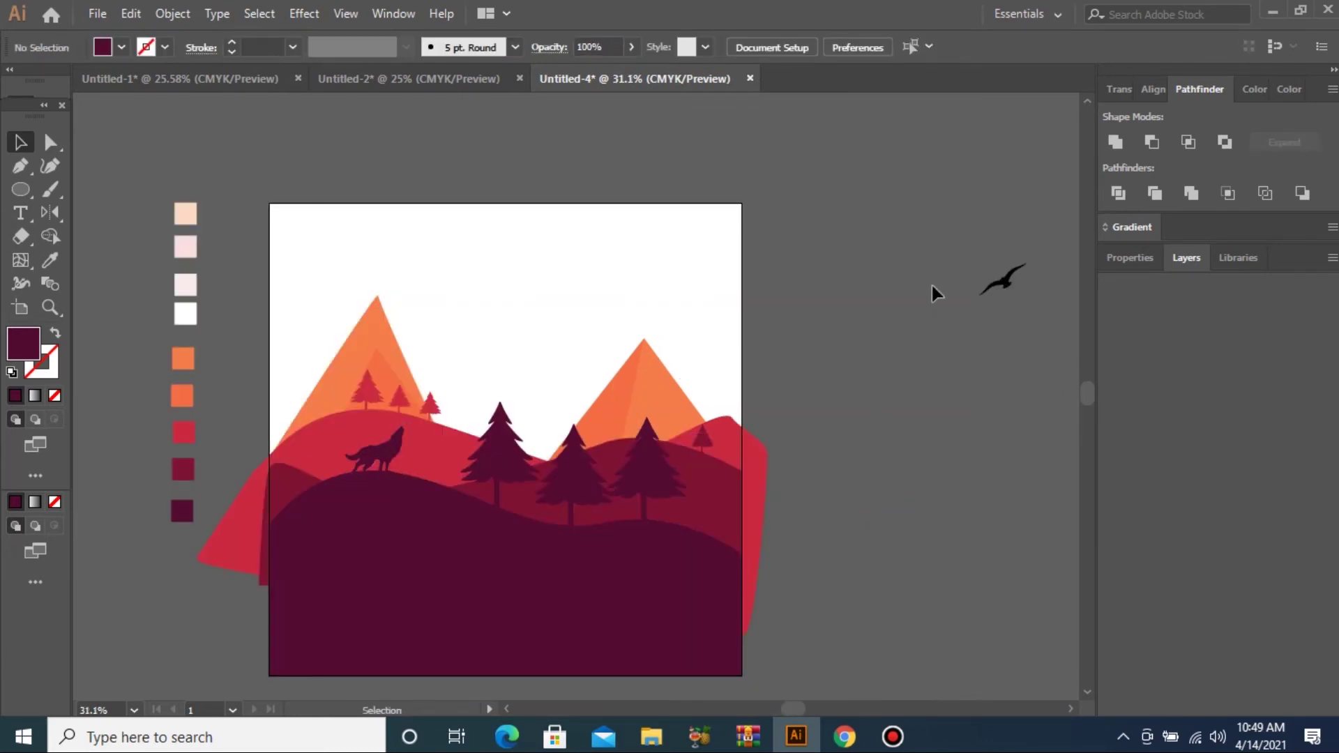
Step: Draw a circular sun between the two mountains, set it behind the landscape and fill it with the white swatch
left_click(21, 188)
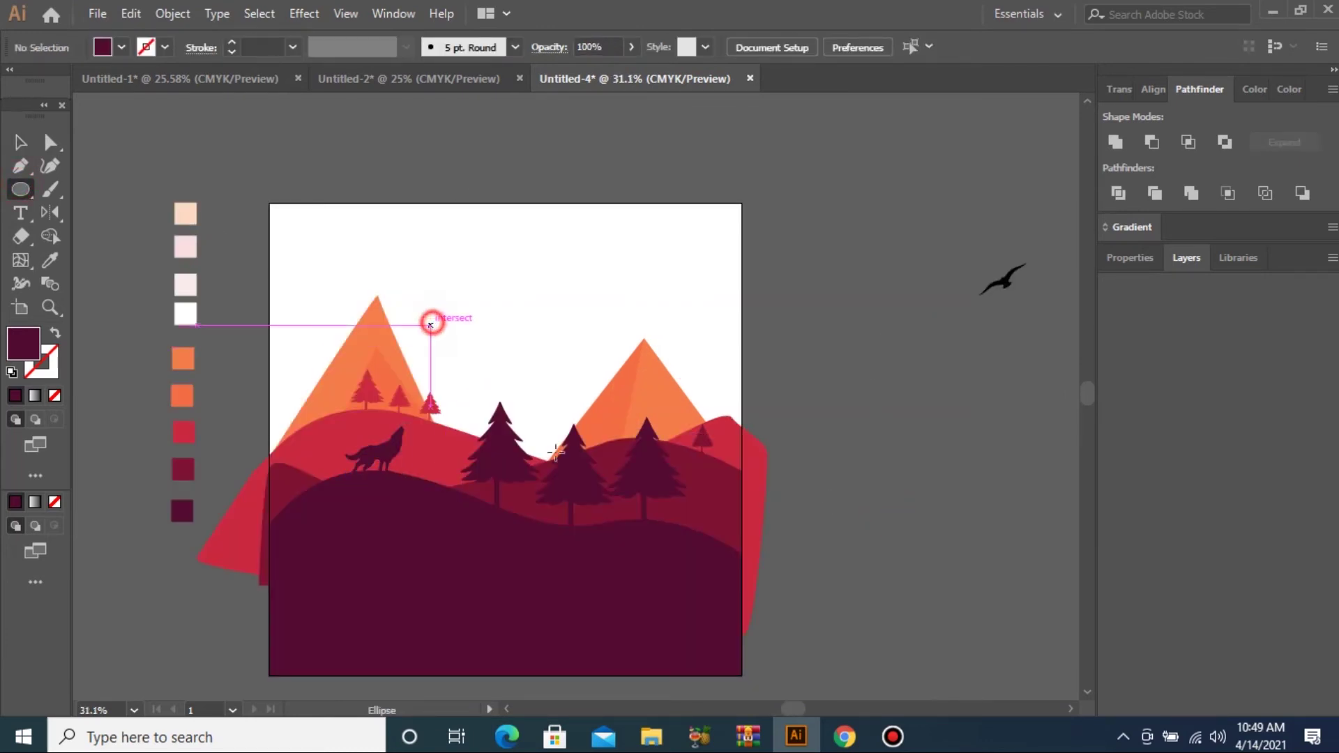
left_click_drag(431, 325, 592, 500)
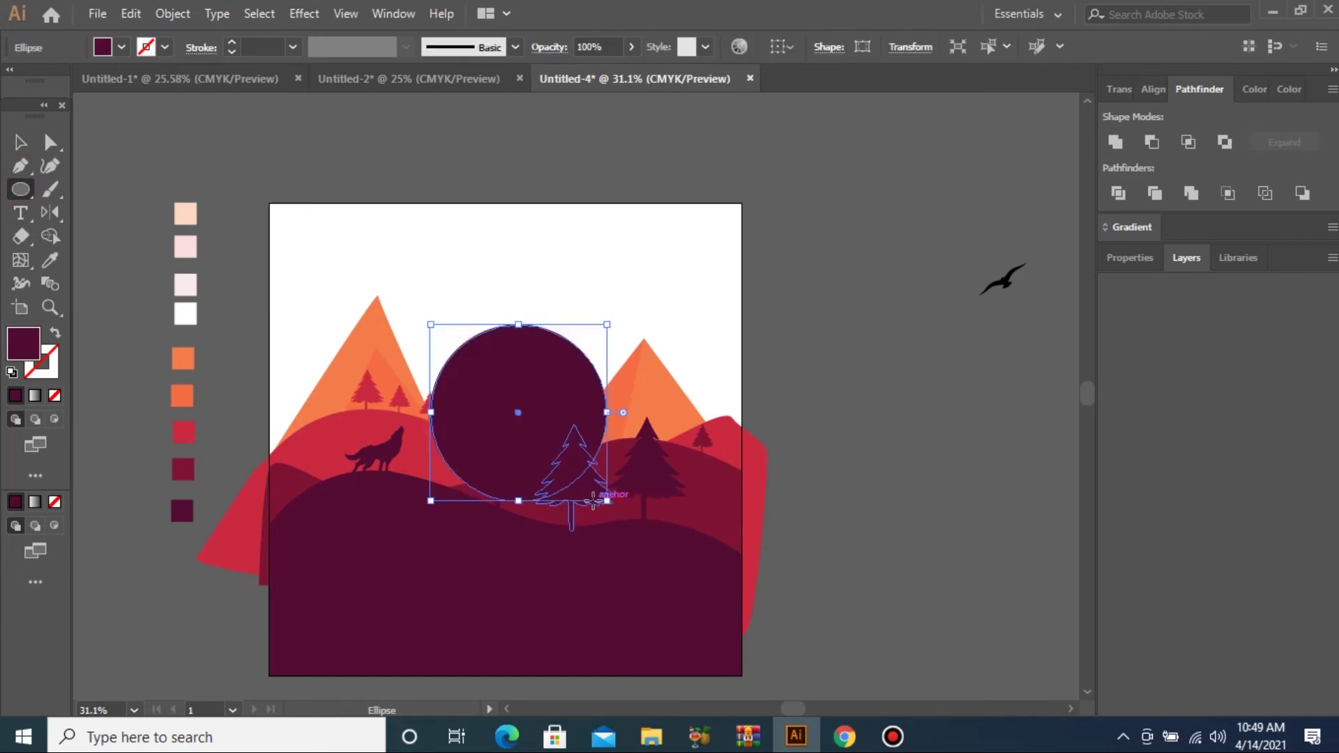
key("v")
key("i")
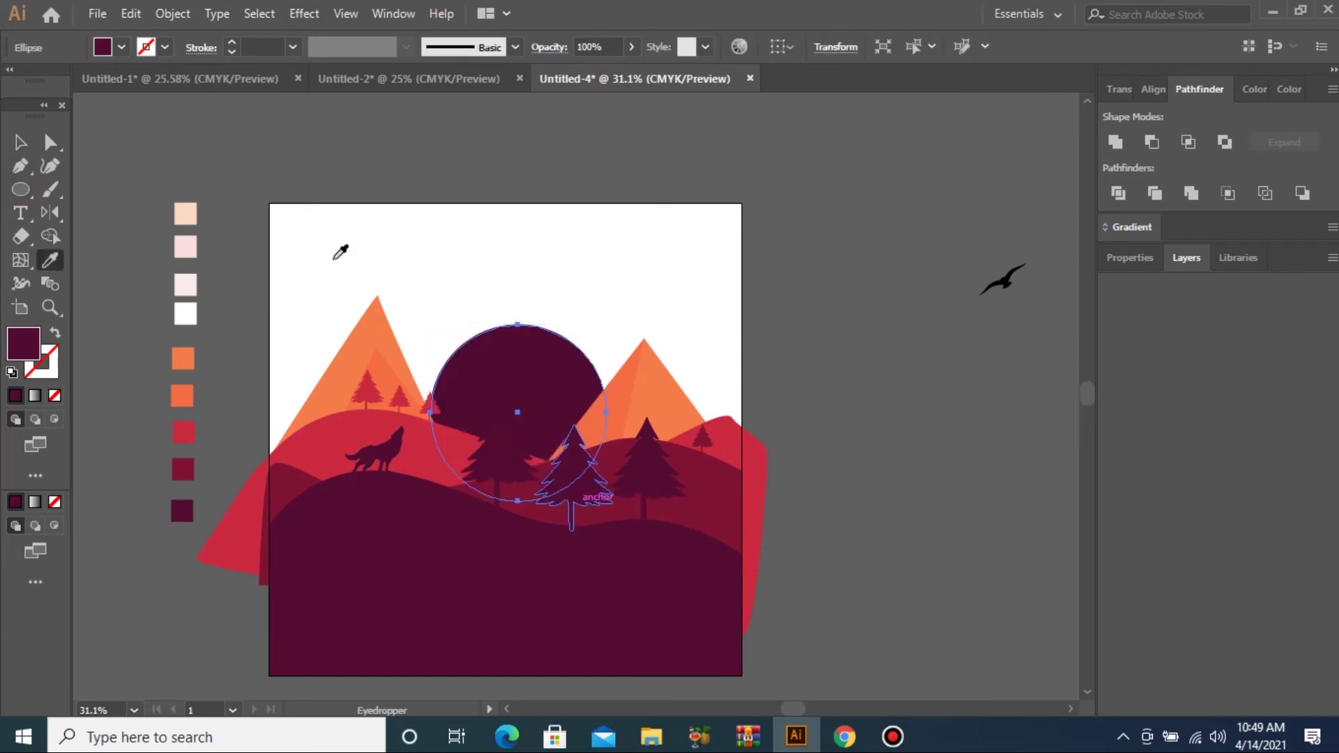
left_click(182, 313)
key("v")
key("a")
Step: Add a larger concentric circle behind the white sun and fill it with the palest pink swatch
left_click_drag(606, 500, 627, 516)
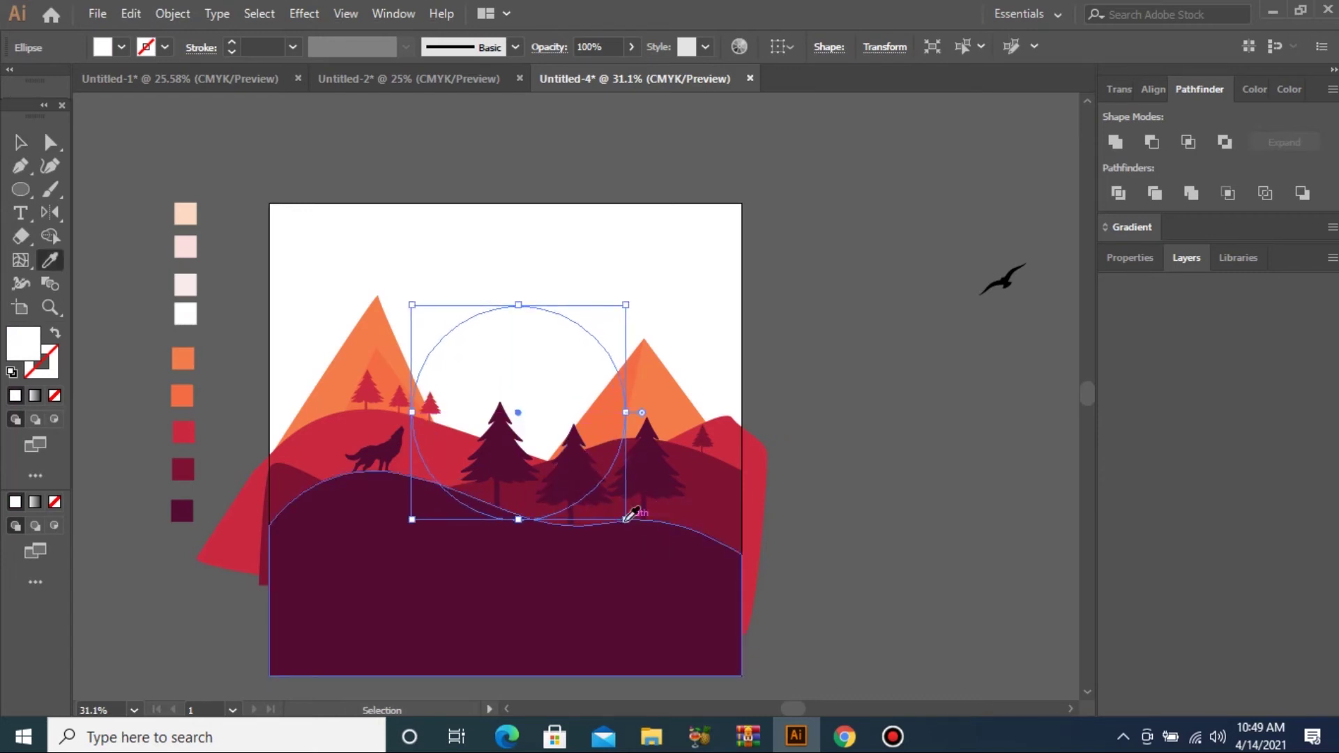
key("i")
left_click(175, 280)
key("ctrl+c")
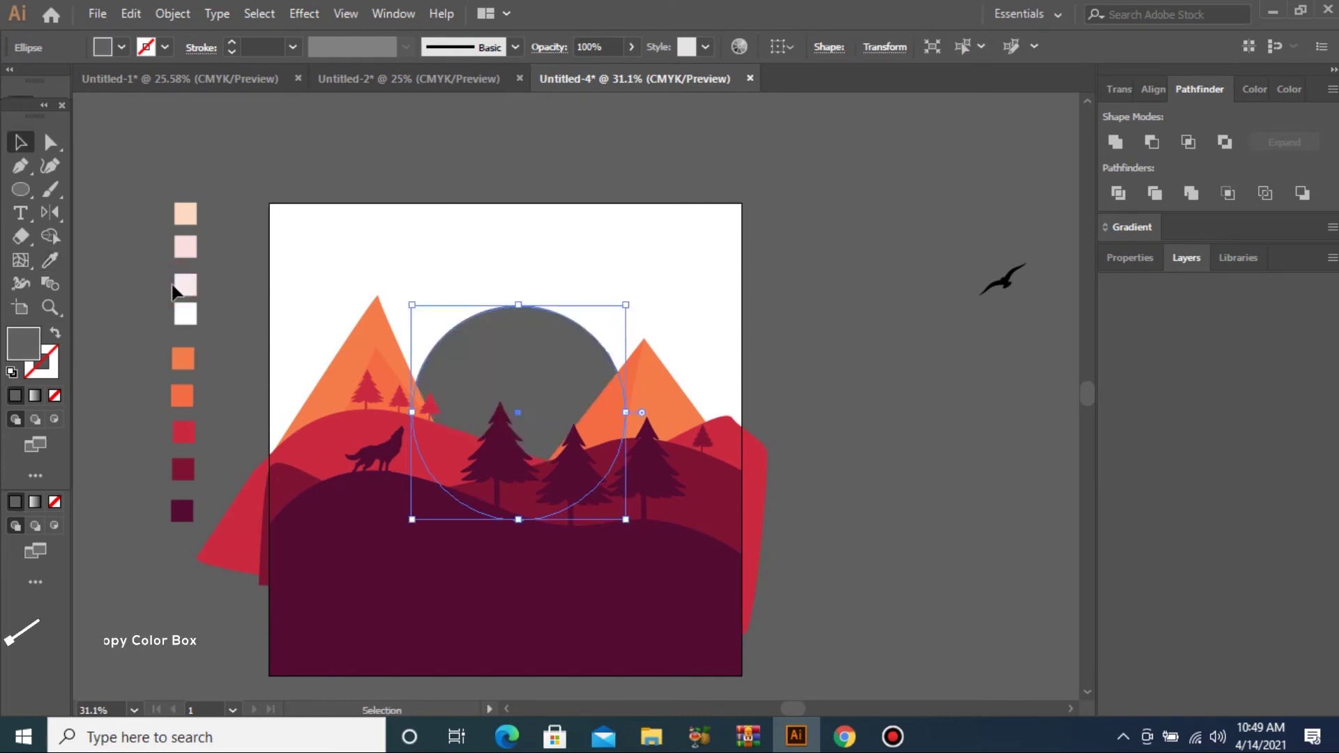
left_click(180, 283)
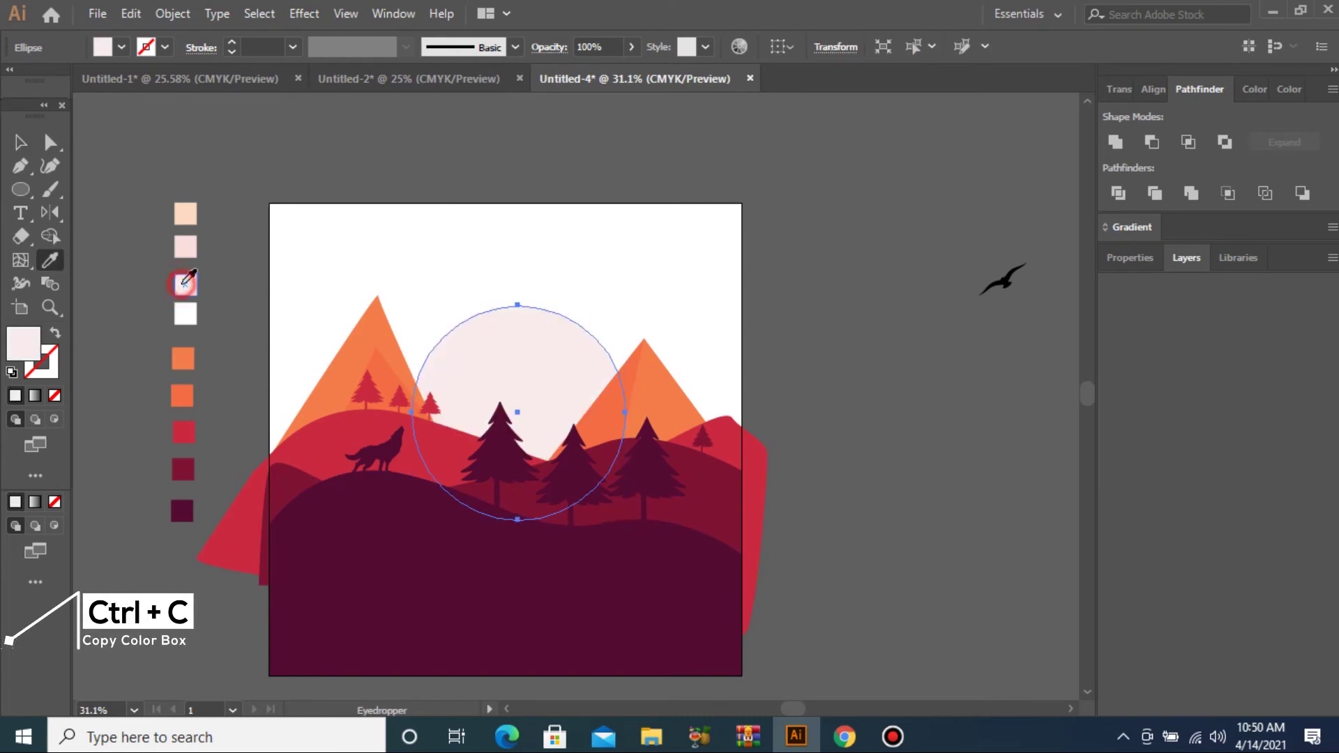
key("ctrl+f")
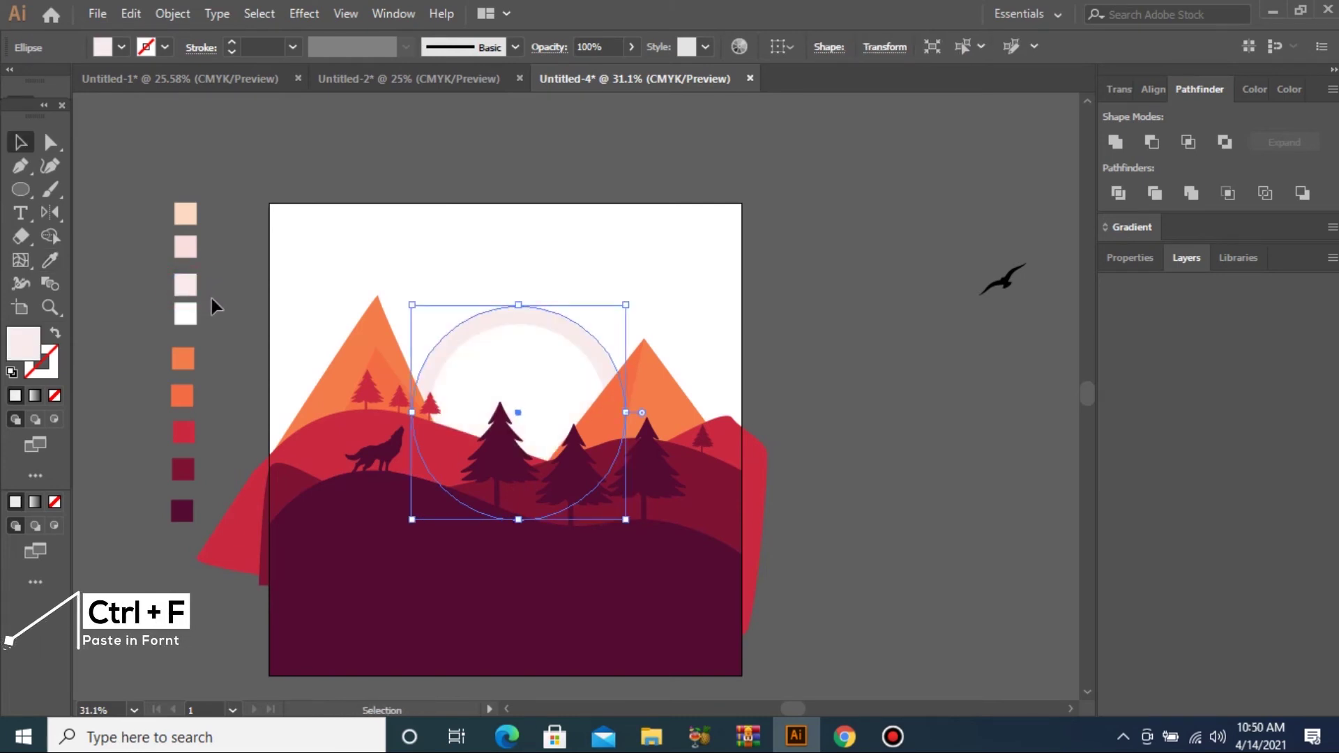
Step: Add a still larger concentric circle behind the first halo and fill it with the deeper light pink swatch
key("ctrl")
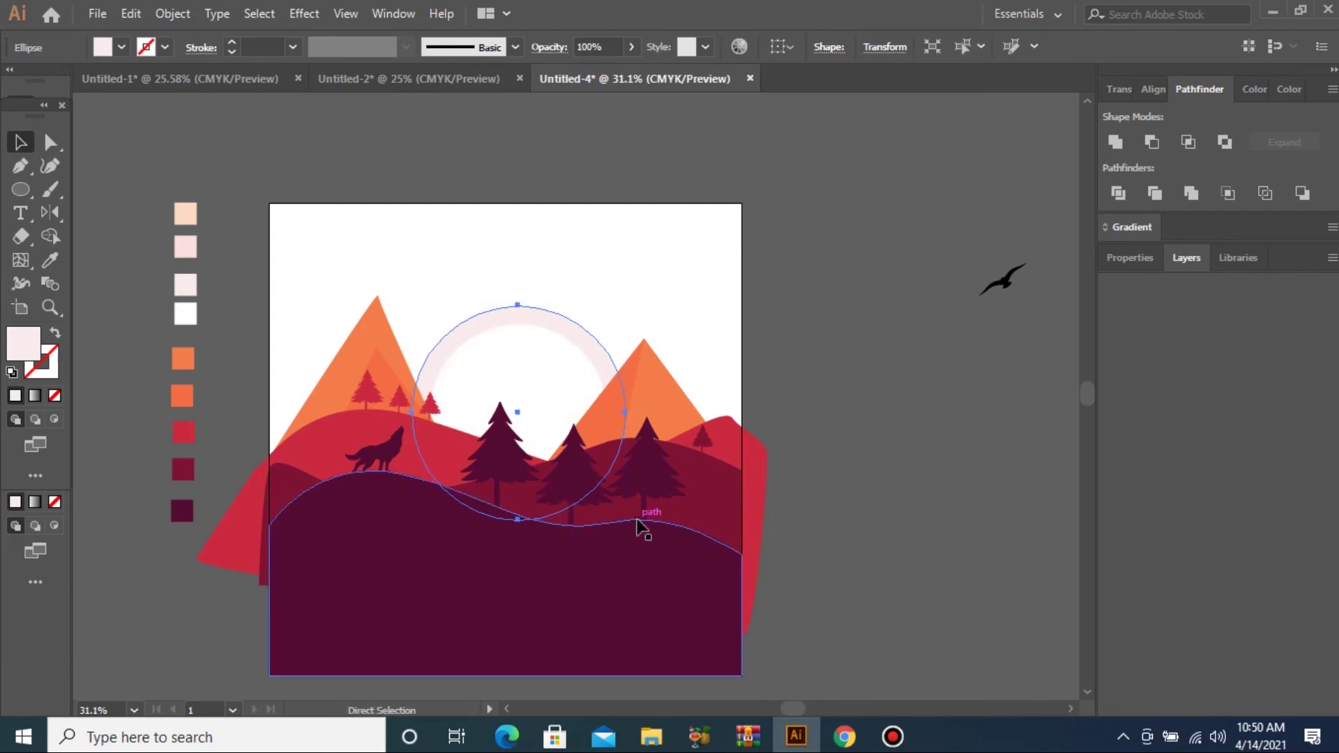
left_click_drag(624, 520, 640, 538)
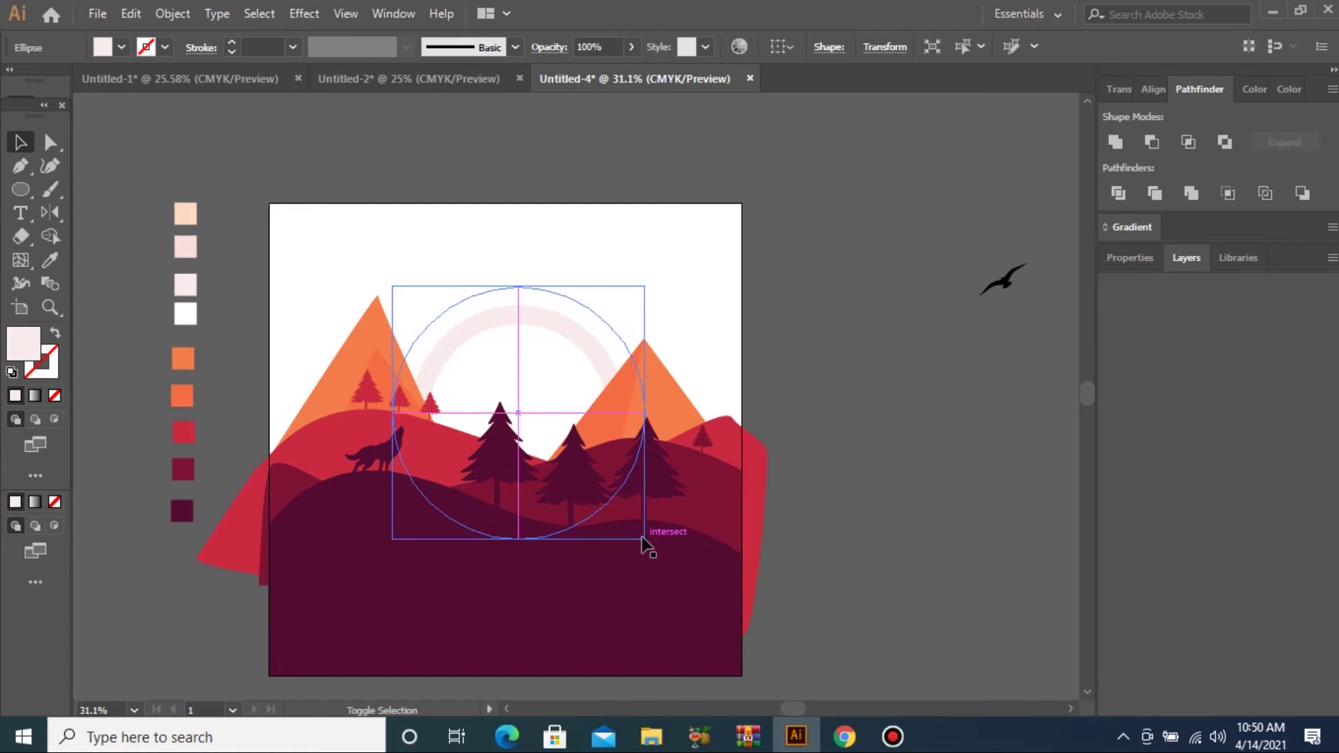
key("i")
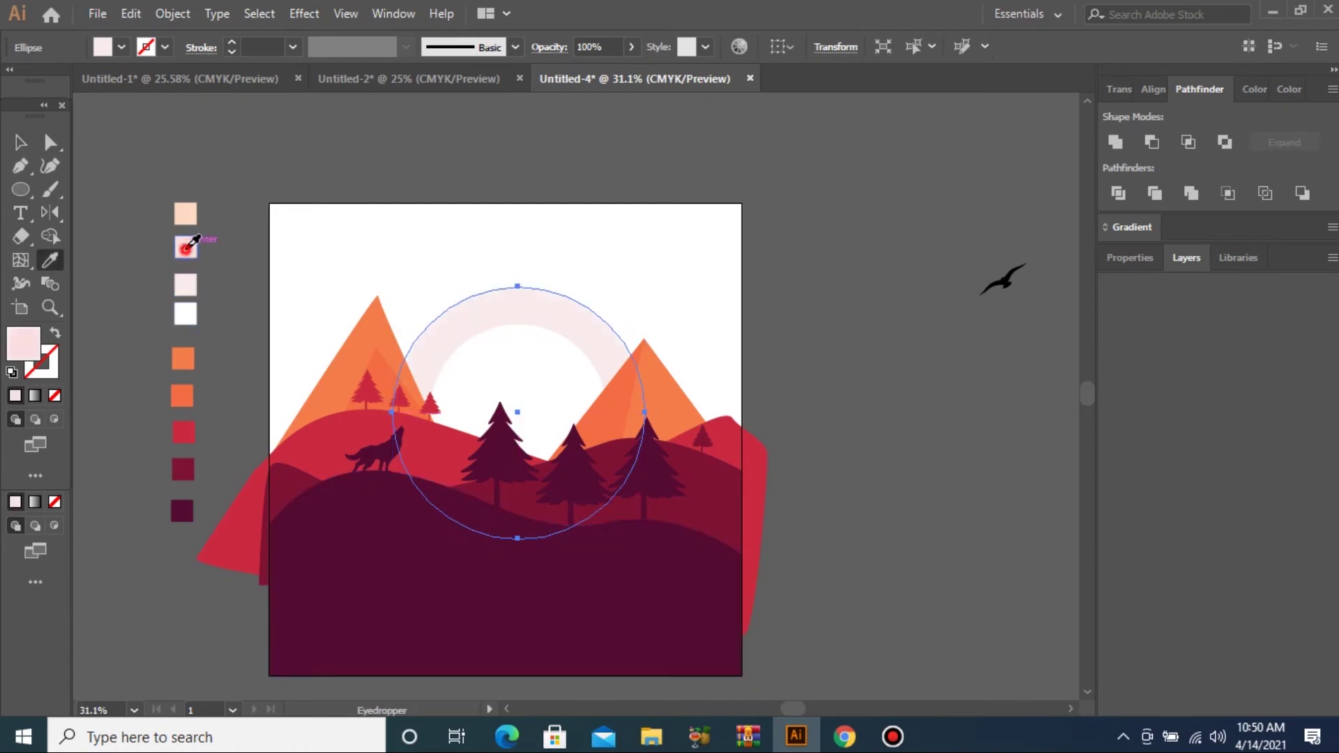
left_click(184, 249)
key("v")
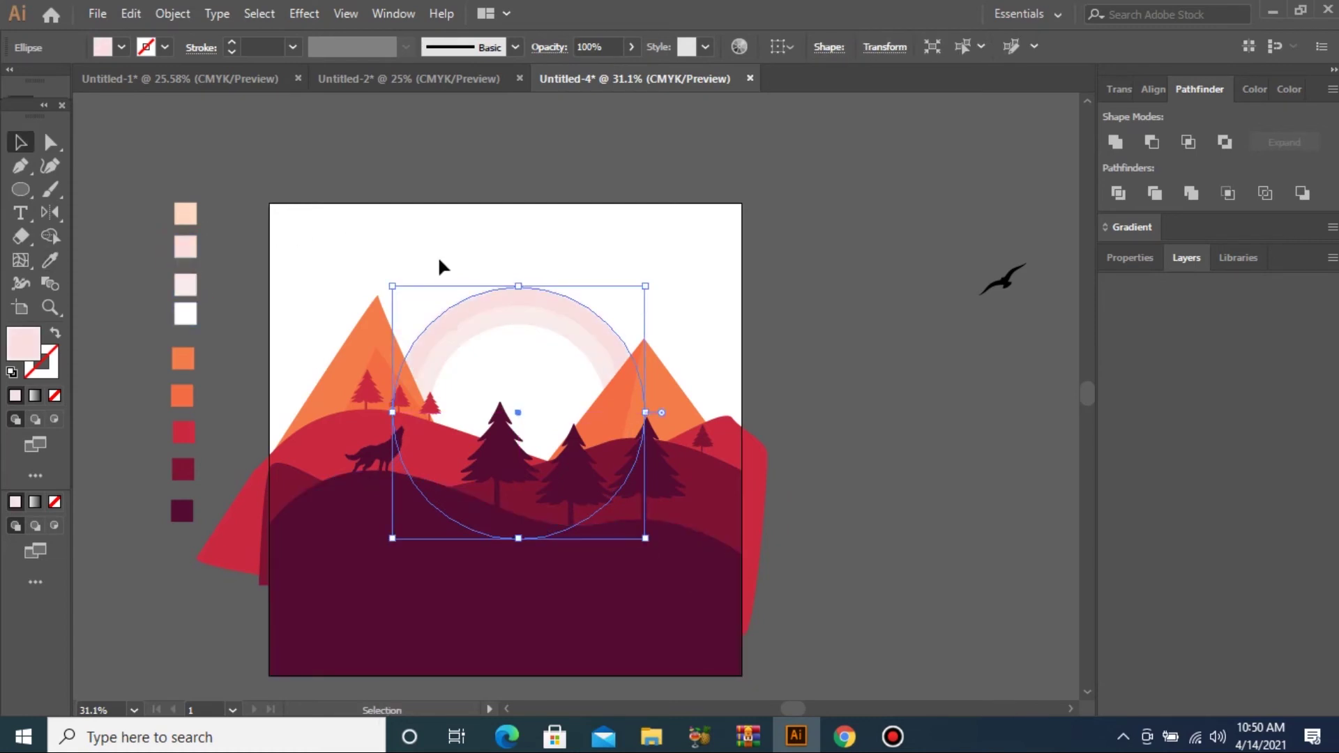
left_click(383, 230)
Step: Draw a rectangle covering the whole artboard, send it to the back and fill it with the peach swatch
left_click(18, 191)
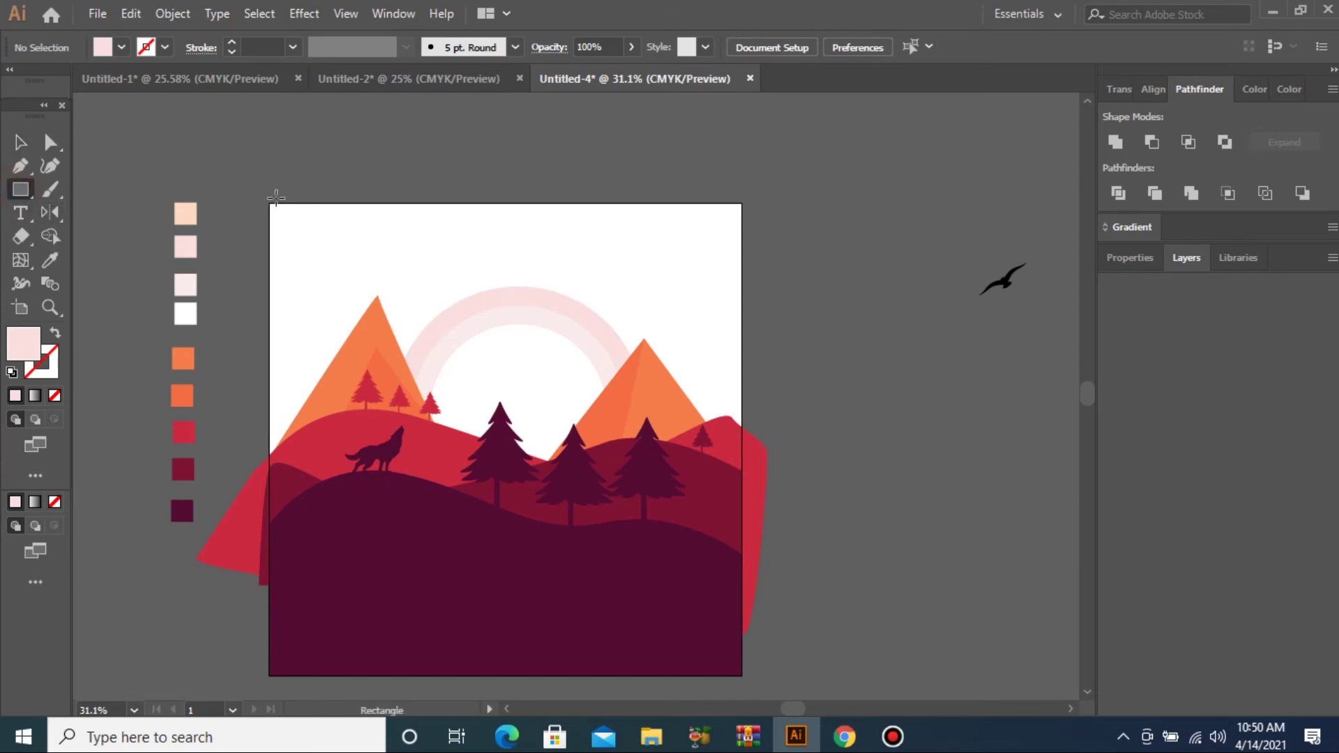
left_click_drag(271, 203, 741, 675)
key("ctrl+shift+bracketleft")
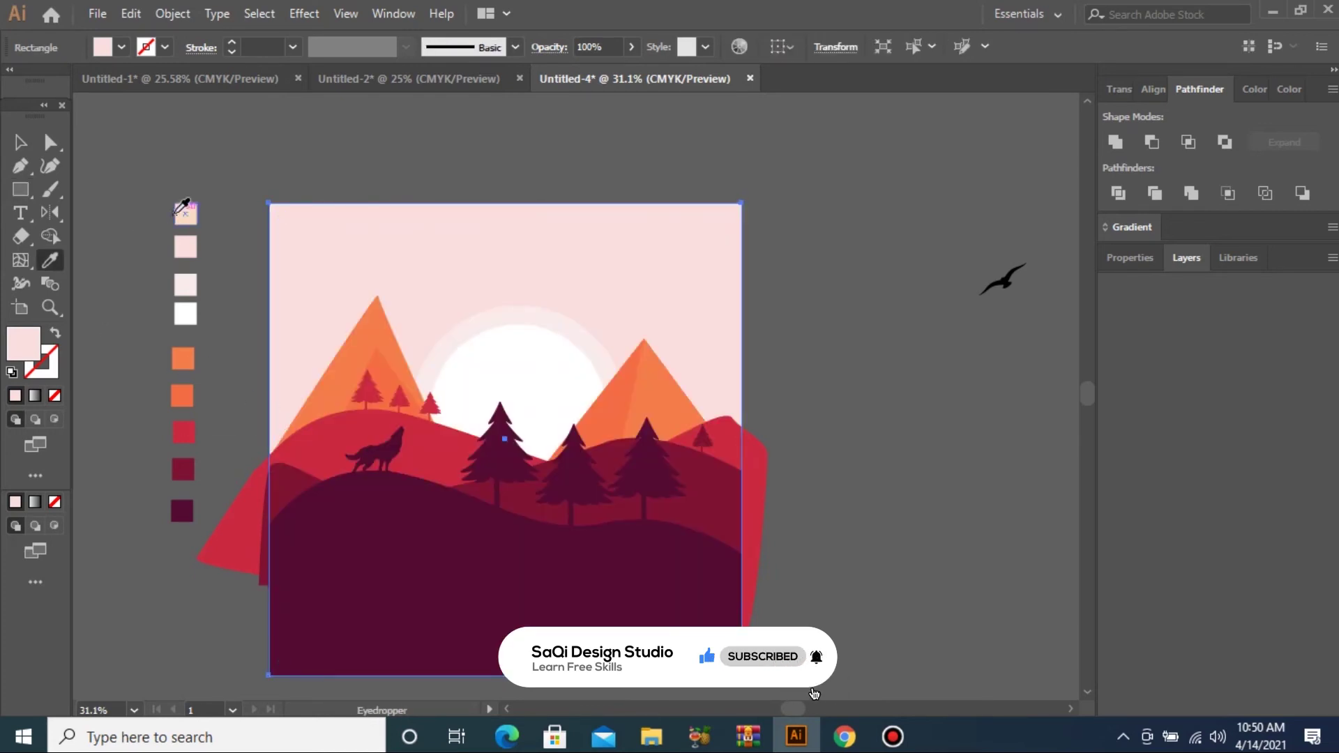
Step: Place the parked bird silhouette at reduced size above the right mountain and fill it with dark purple
left_click_drag(926, 394, 917, 227)
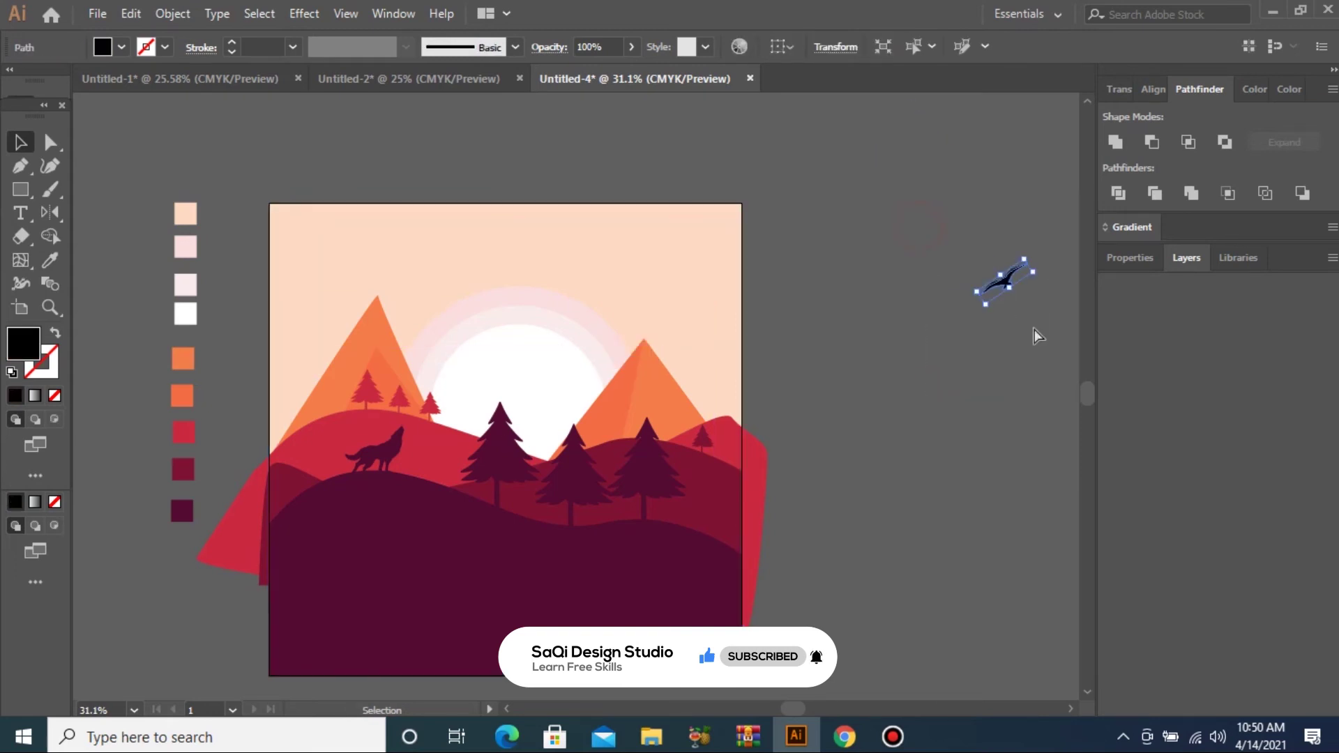
key("Delete")
key("ctrl+space")
left_click_drag(345, 239, 918, 396)
key("ctrl+z")
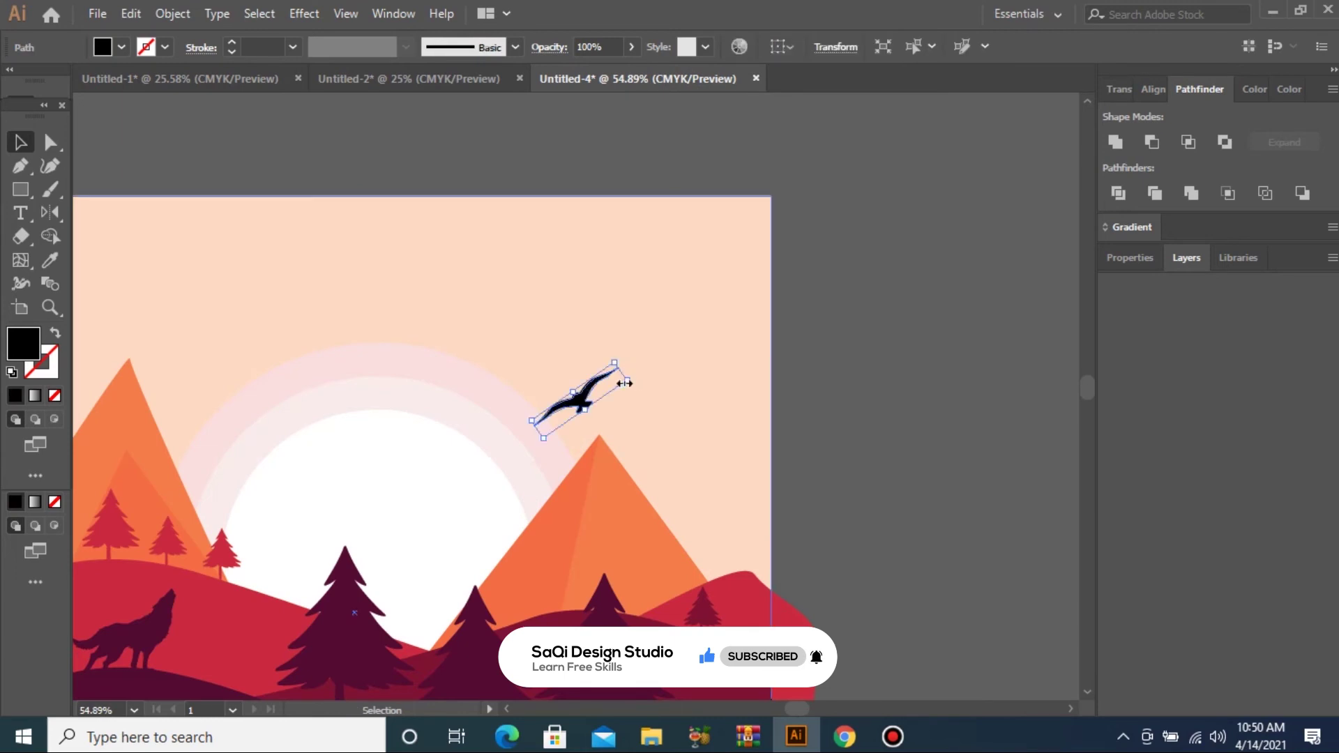
left_click_drag(625, 381, 606, 391)
key("i")
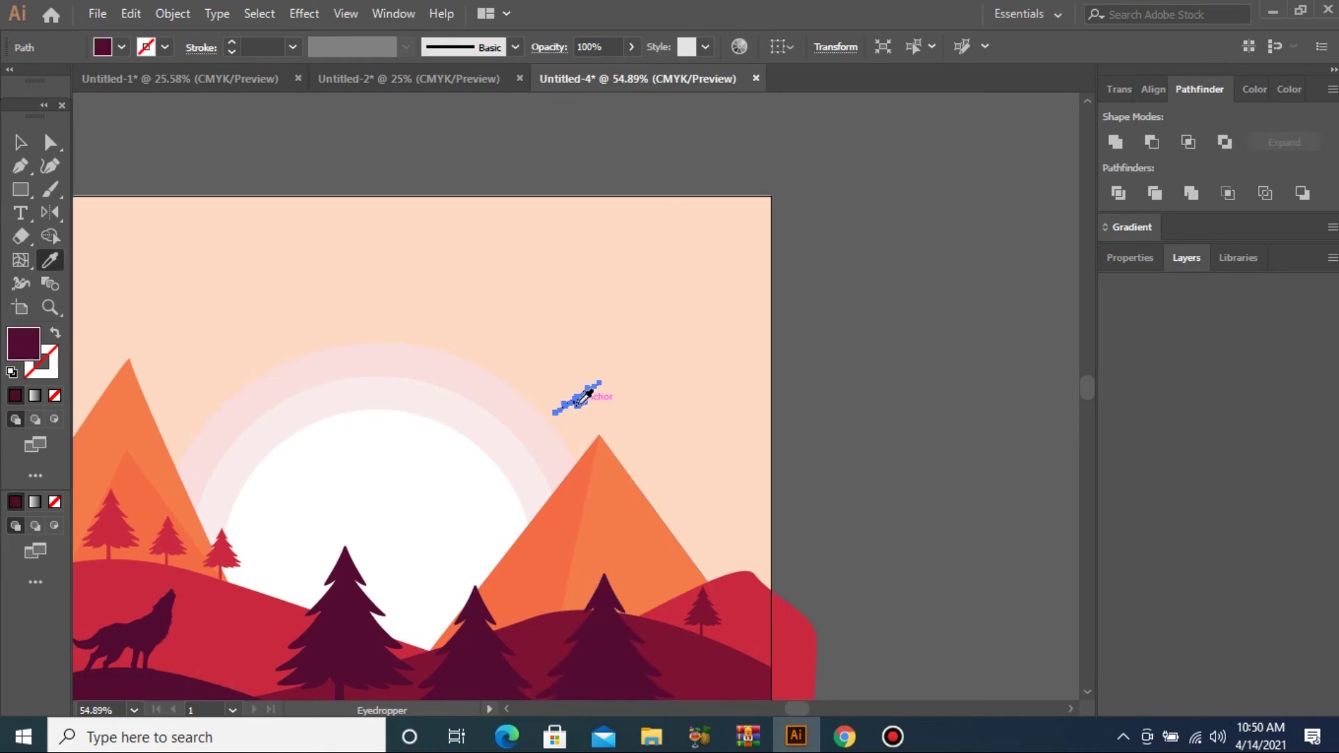
Step: Move the bird in front of the sun and add two reflected copies, one to its left and one higher between them
key("ctrl+minus")
key("ctrl+minus")
key("ctrl+minus")
left_click_drag(299, 240, 793, 578)
left_click_drag(639, 379, 426, 450)
right_click(427, 449)
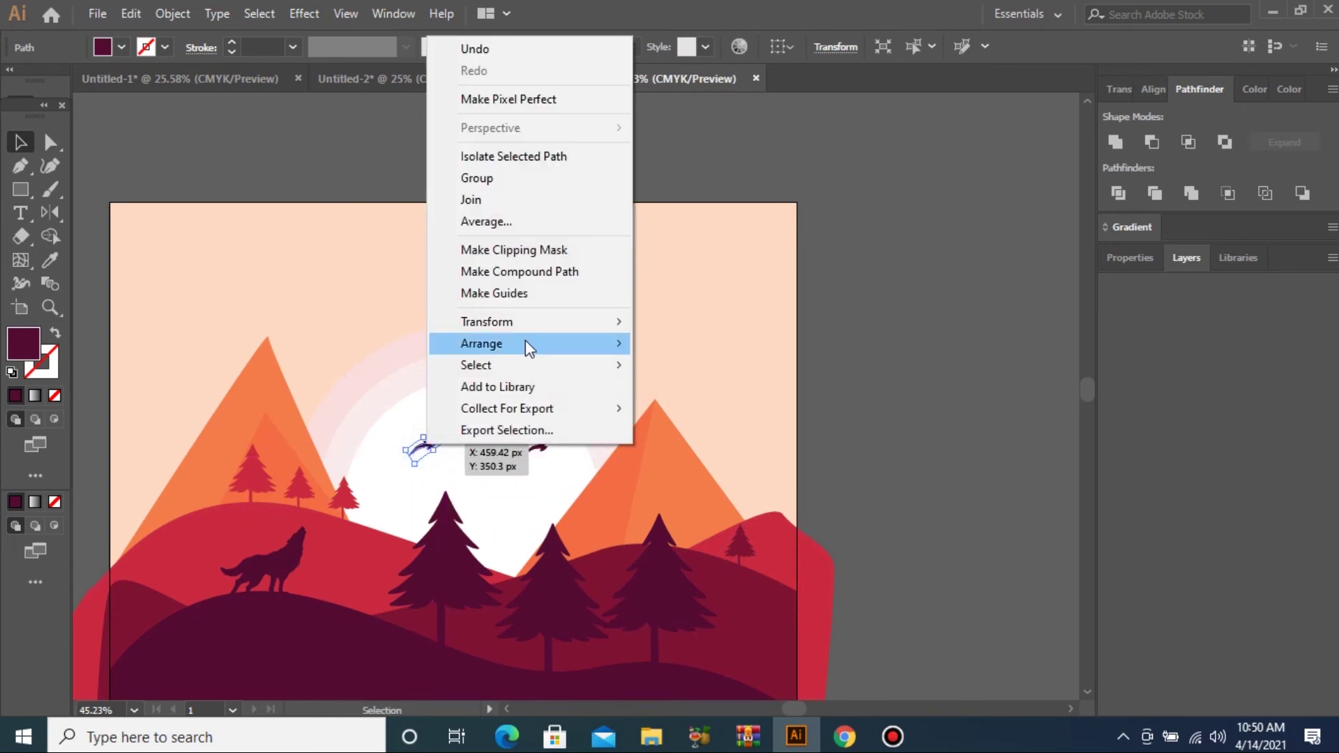
mouse_move(550, 323)
left_click(706, 394)
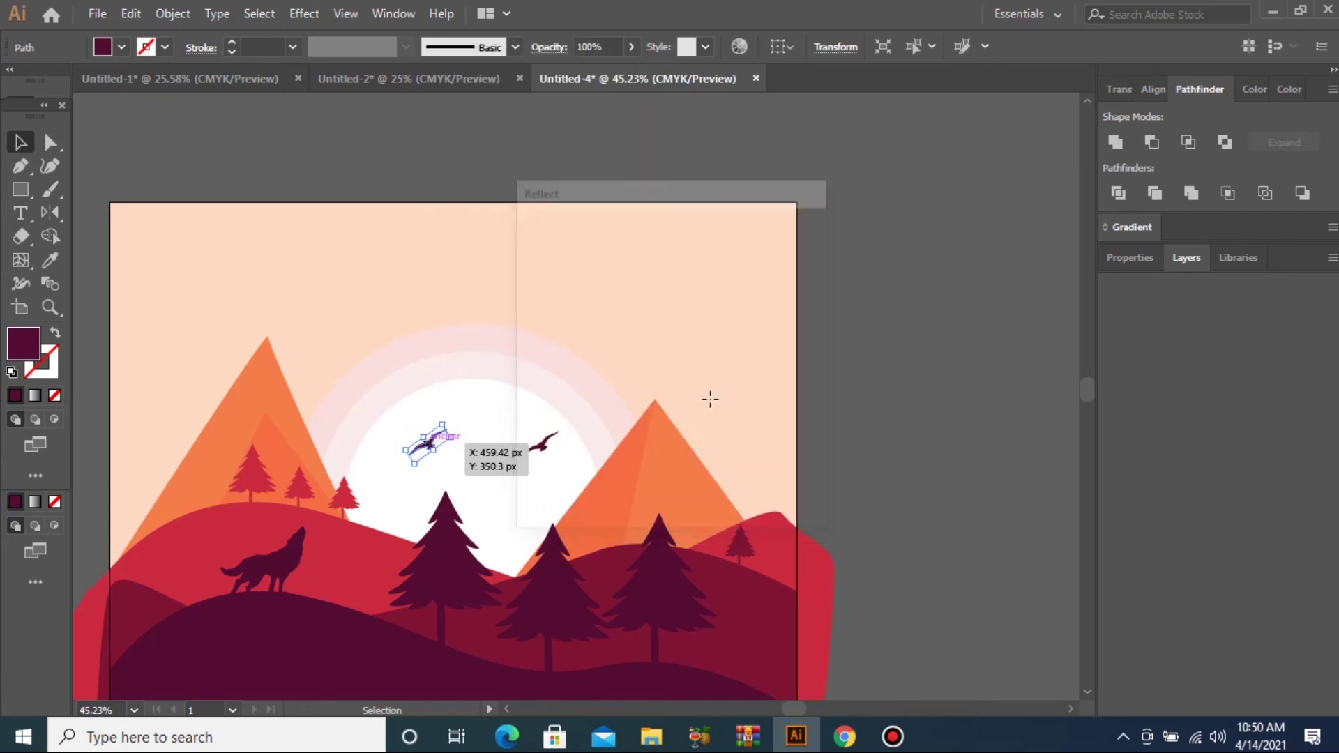
key("Return")
left_click_drag(422, 451, 478, 401)
left_click(942, 389)
Step: Draw a square exactly covering the artboard, in front of all the landscape artwork
key("ctrl+minus")
key("ctrl+minus")
key("ctrl+minus")
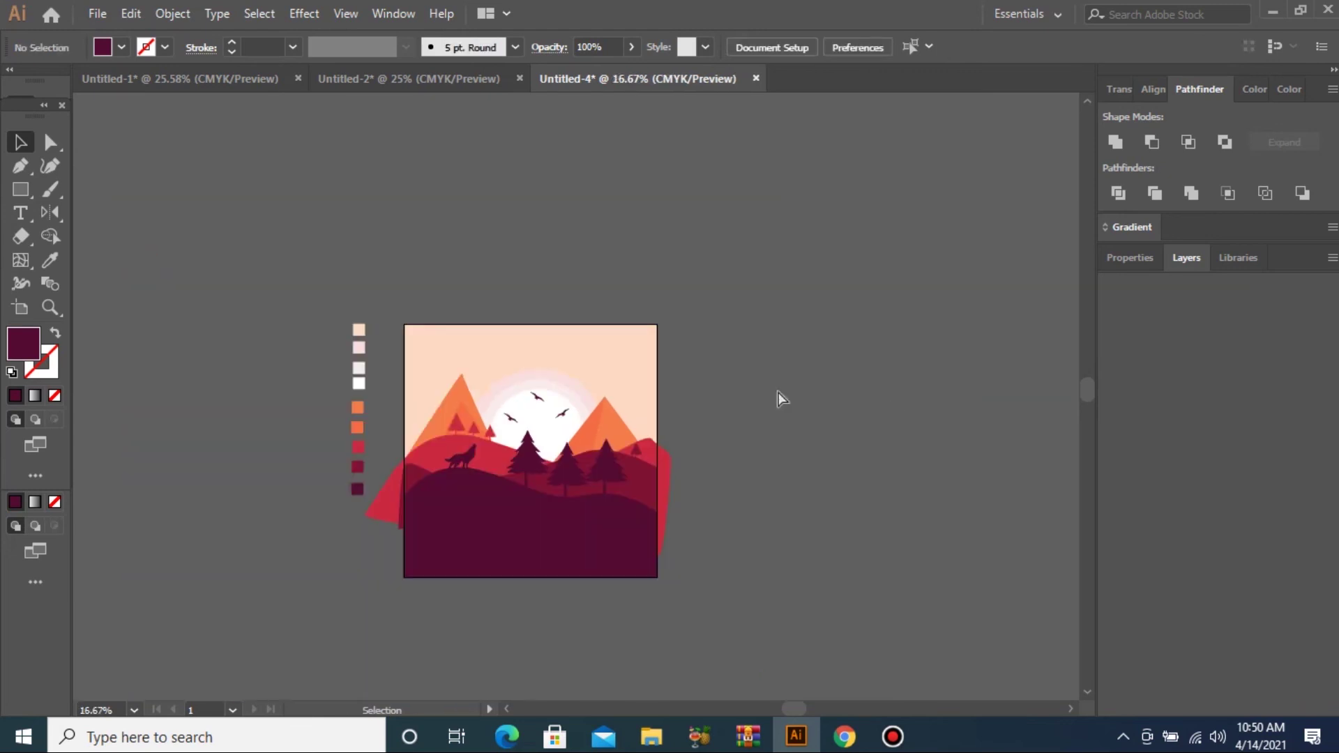
key("ctrl+plus")
key("ctrl+minus")
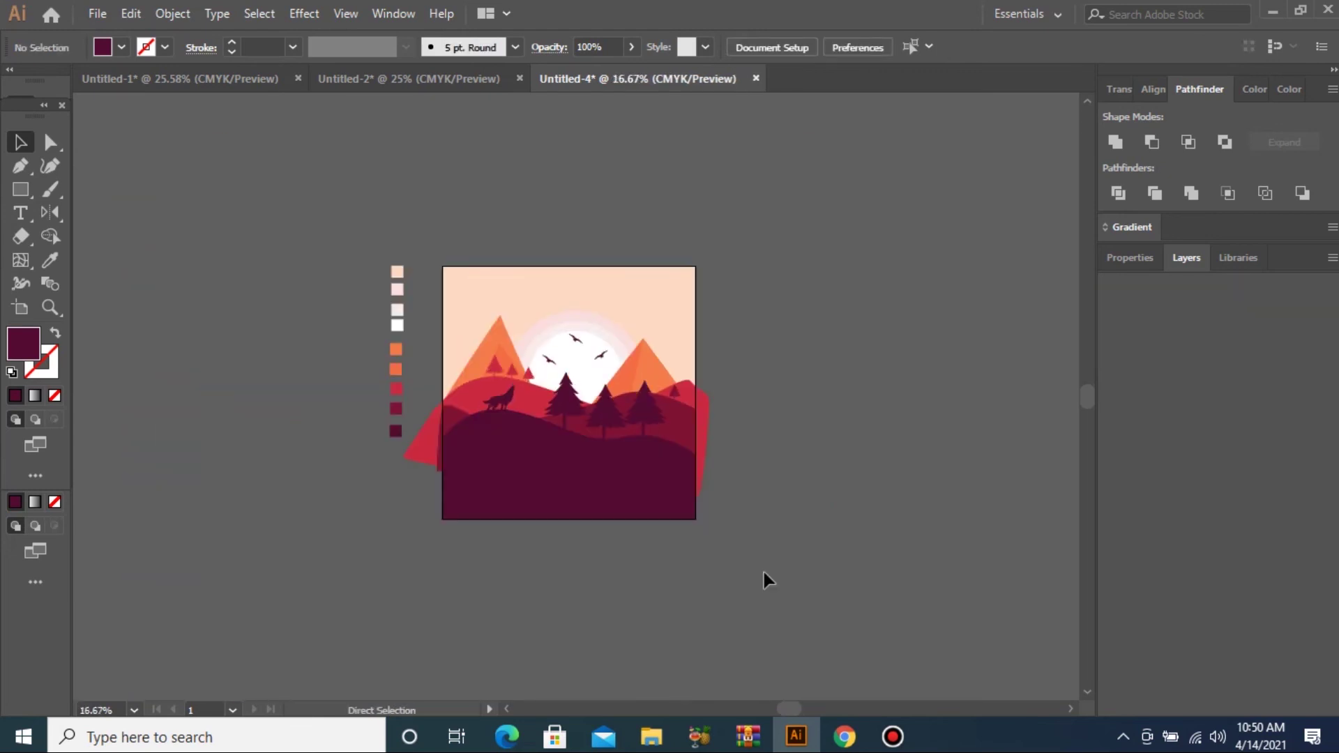
key("ctrl+space")
left_click_drag(793, 571, 810, 575)
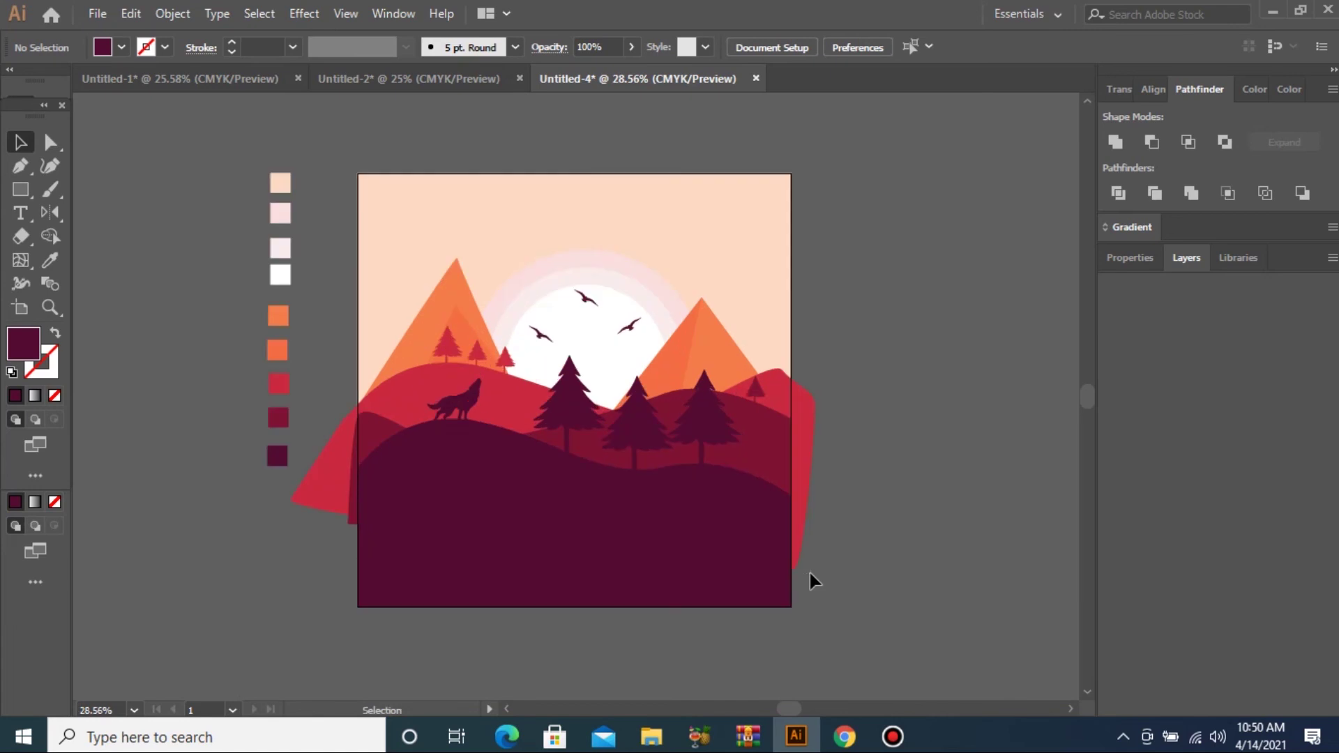
left_click(17, 191)
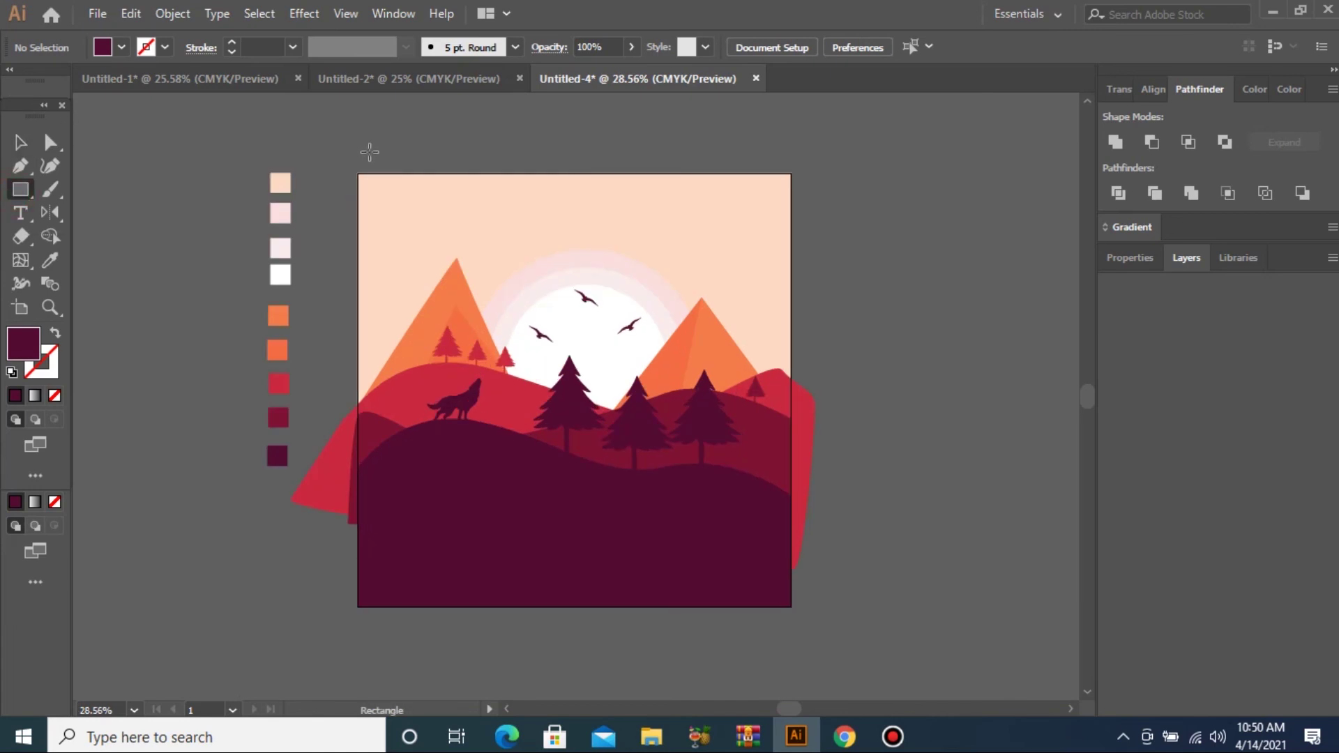
left_click_drag(359, 172, 791, 605)
key("v")
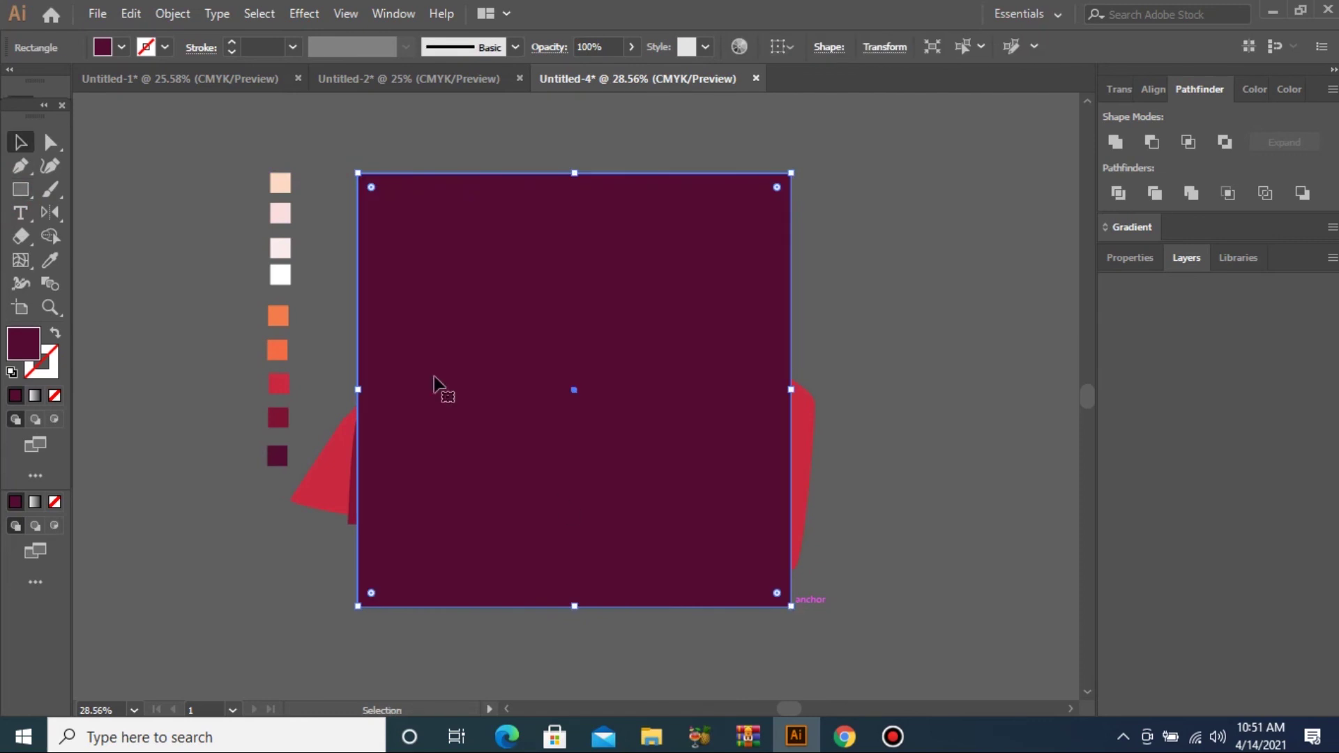
Step: Select all the landscape artwork together with the covering square and make a clipping mask that trims it to the artboard
left_click_drag(345, 159, 835, 638)
right_click(653, 410)
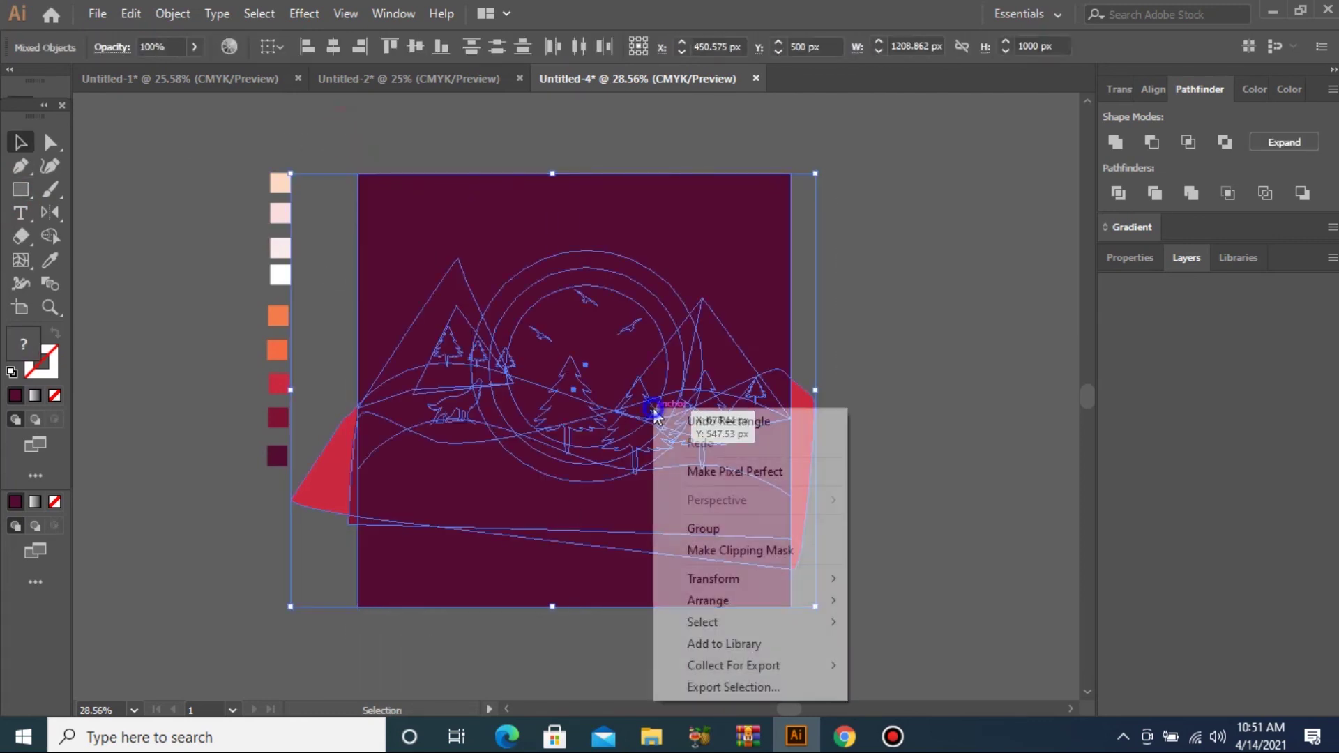
left_click(778, 552)
left_click(962, 524)
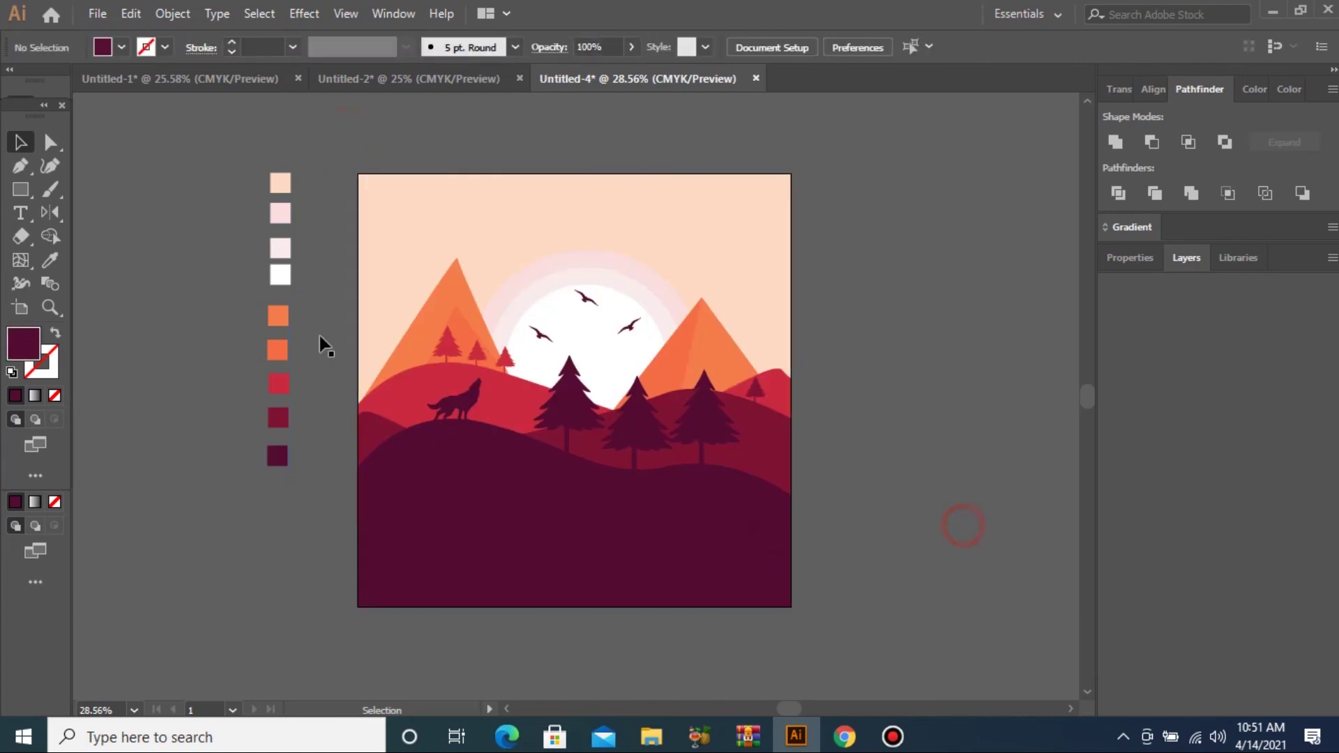
Step: Draw a circle about 967 px in diameter over the landscape, centred on the artboard and just inside its edges
left_click(26, 187)
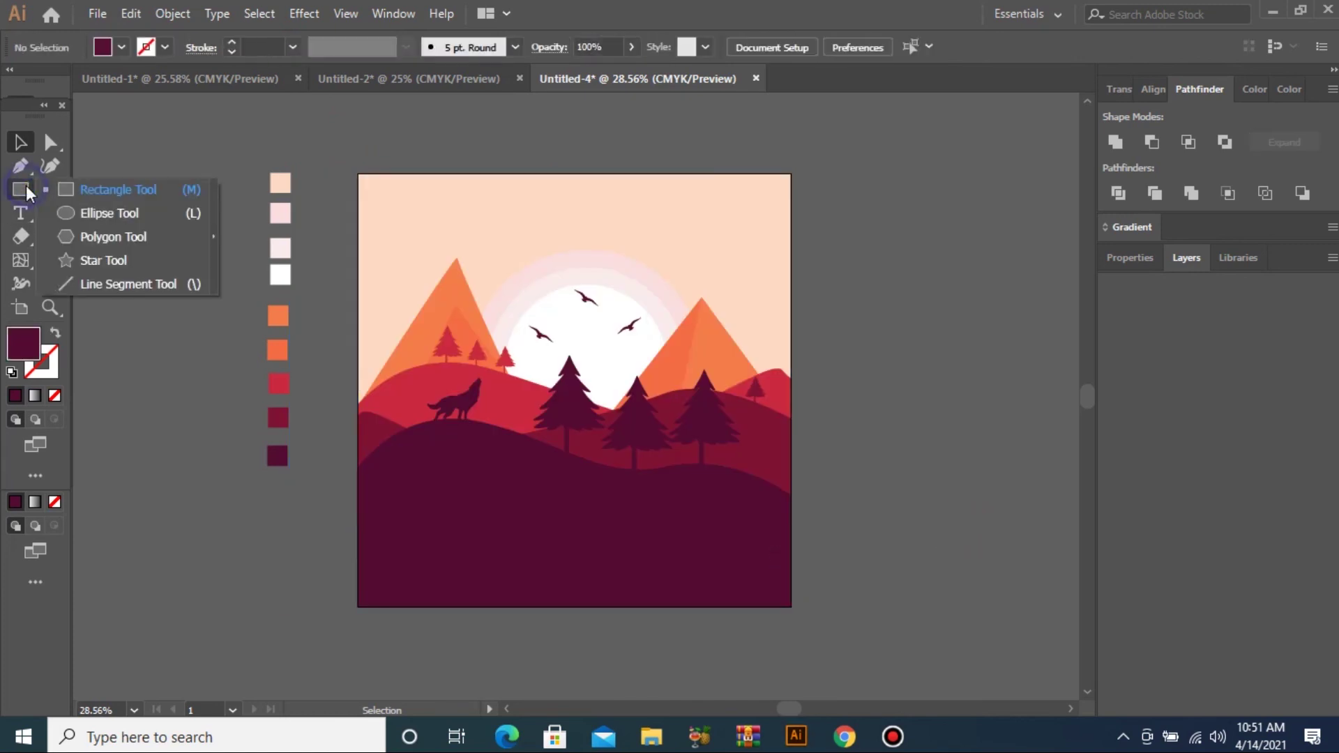
left_click(109, 212)
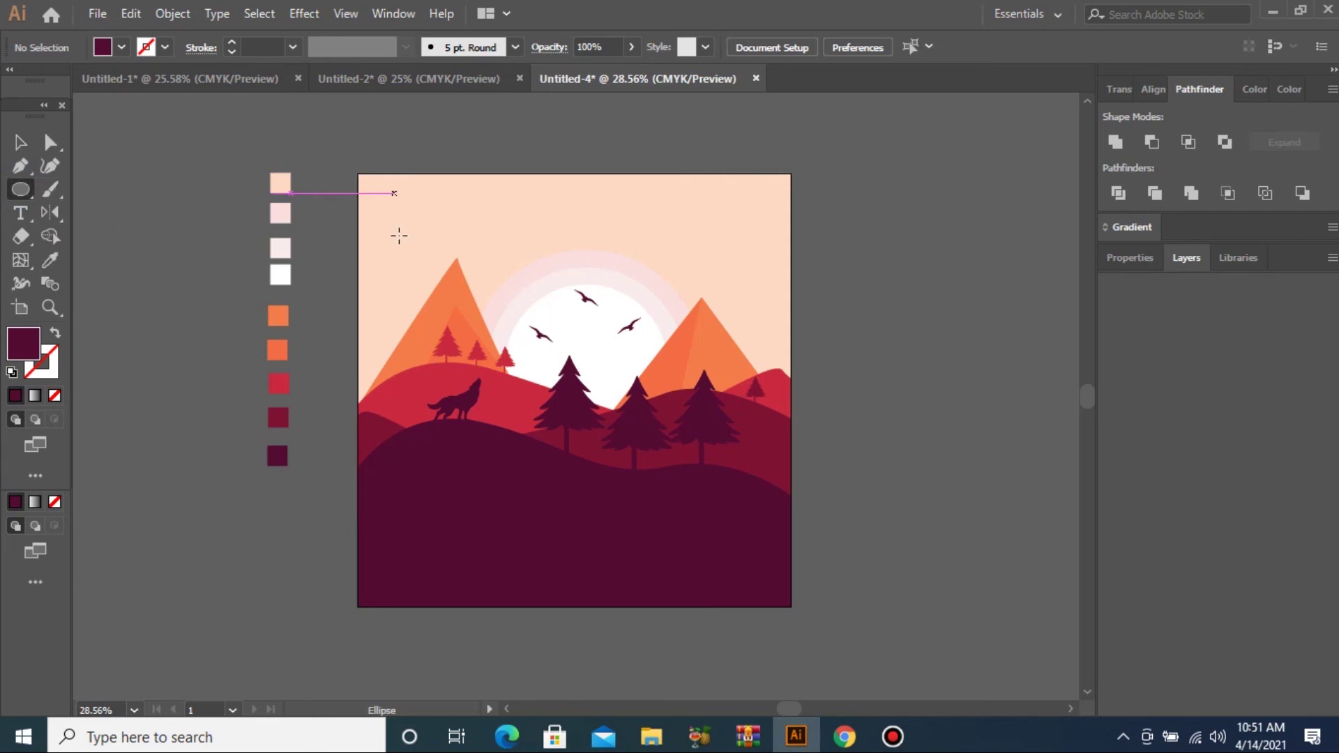
left_click_drag(394, 214, 792, 623)
key("v")
left_click_drag(601, 419, 580, 390)
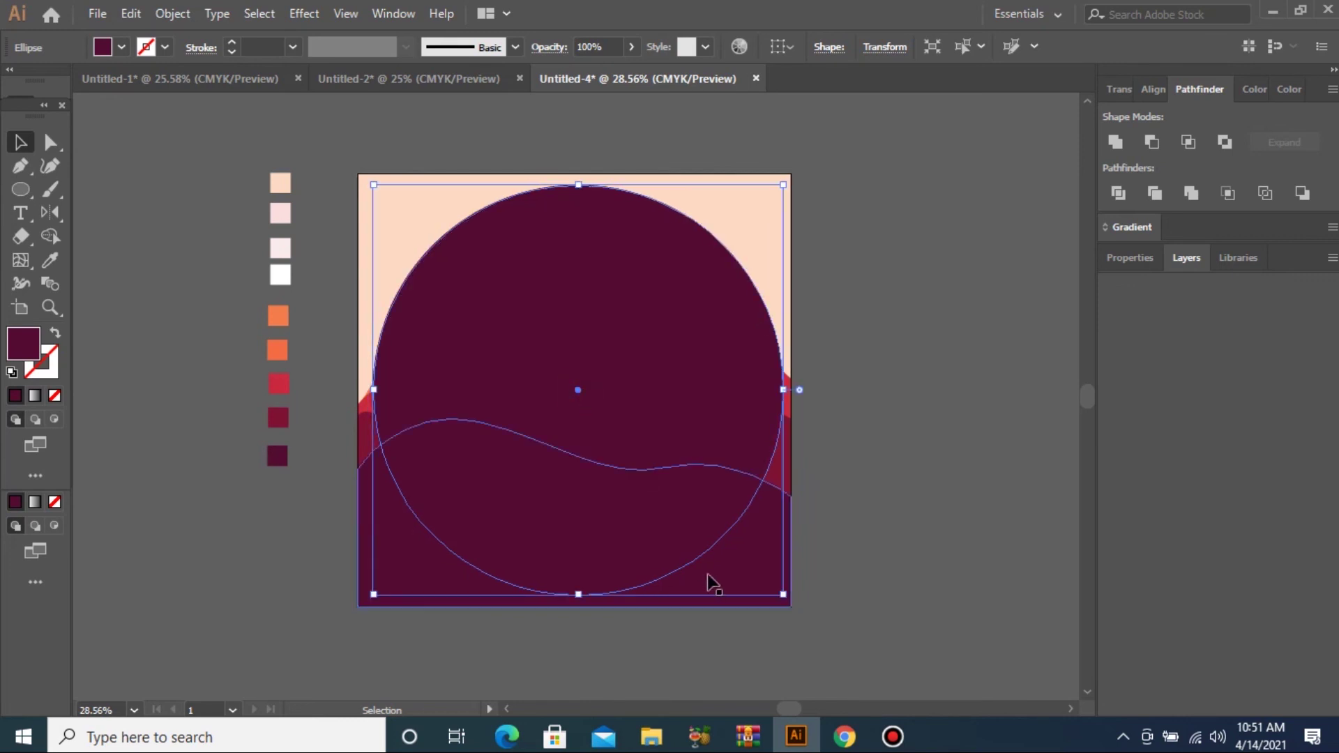
left_click_drag(778, 601, 786, 600)
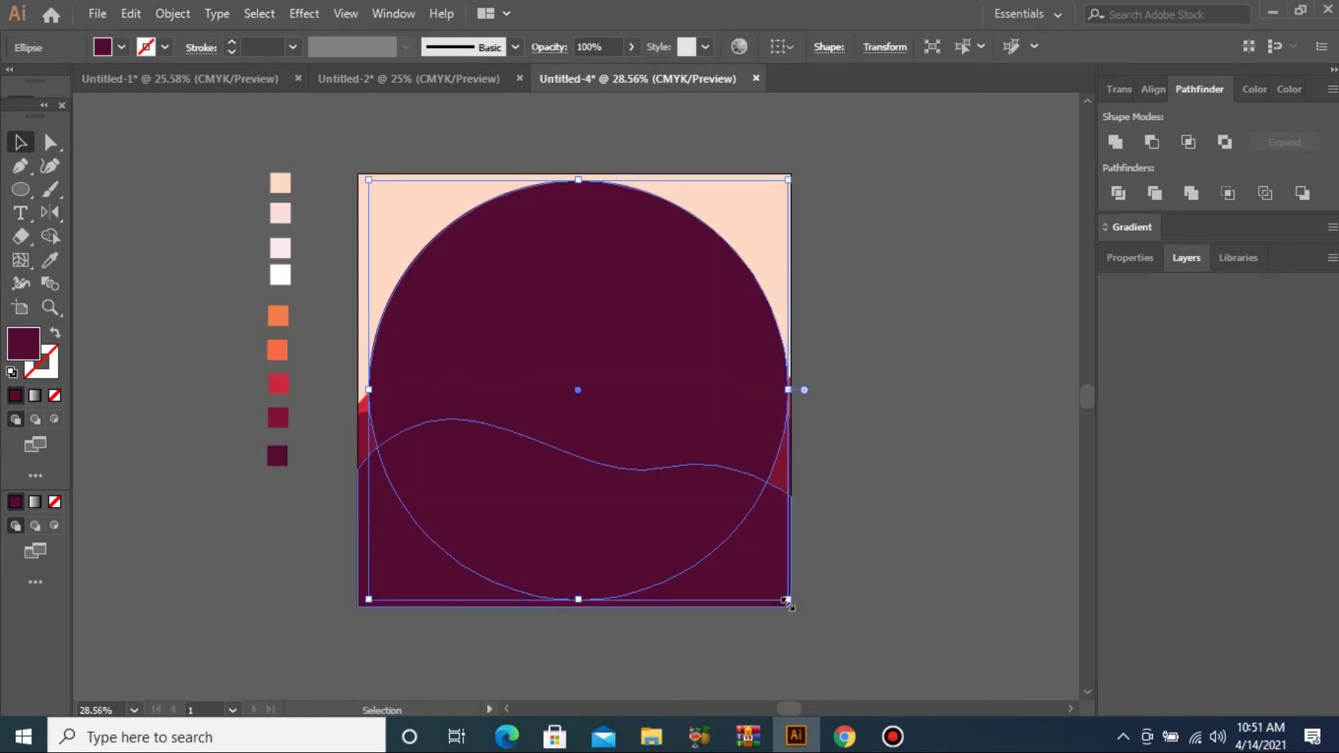
Step: Select the circle with the clipped landscape and make a clipping mask that crops the scene to the circle
left_click_drag(321, 137, 856, 624)
right_click(653, 399)
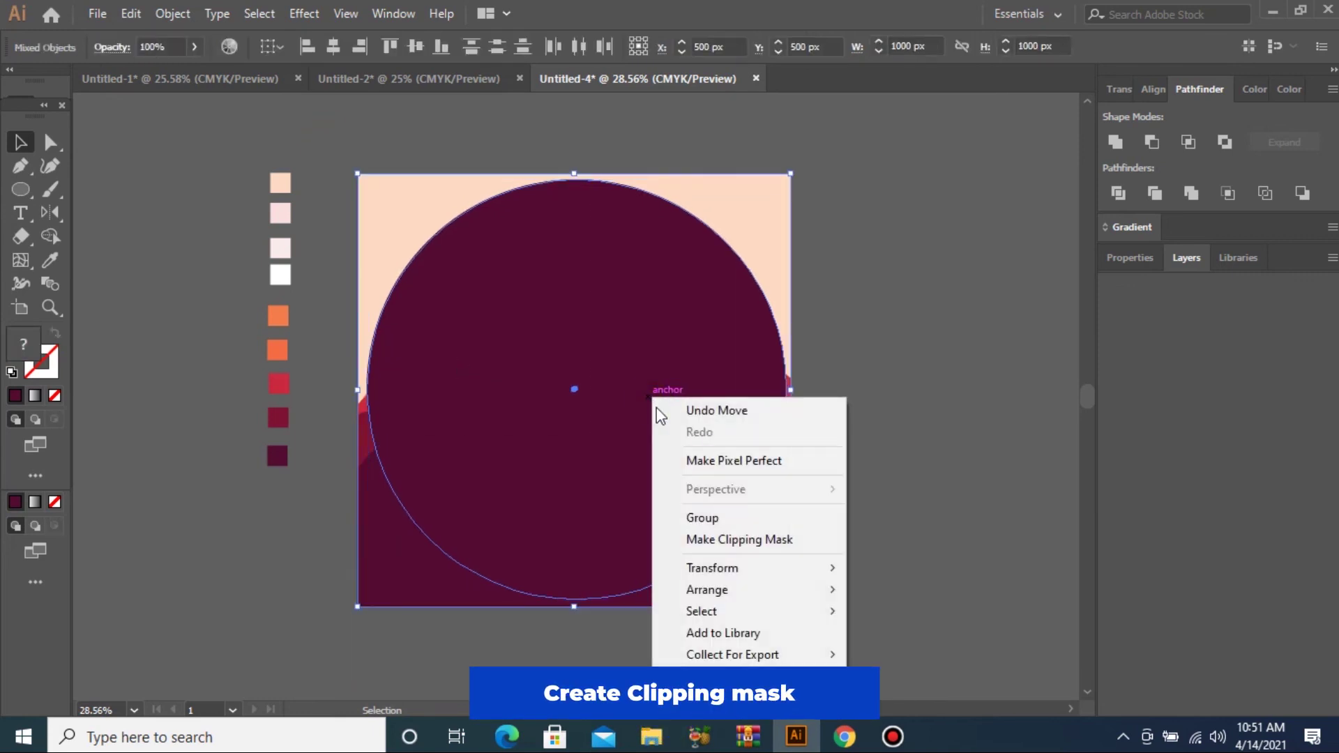
left_click(742, 540)
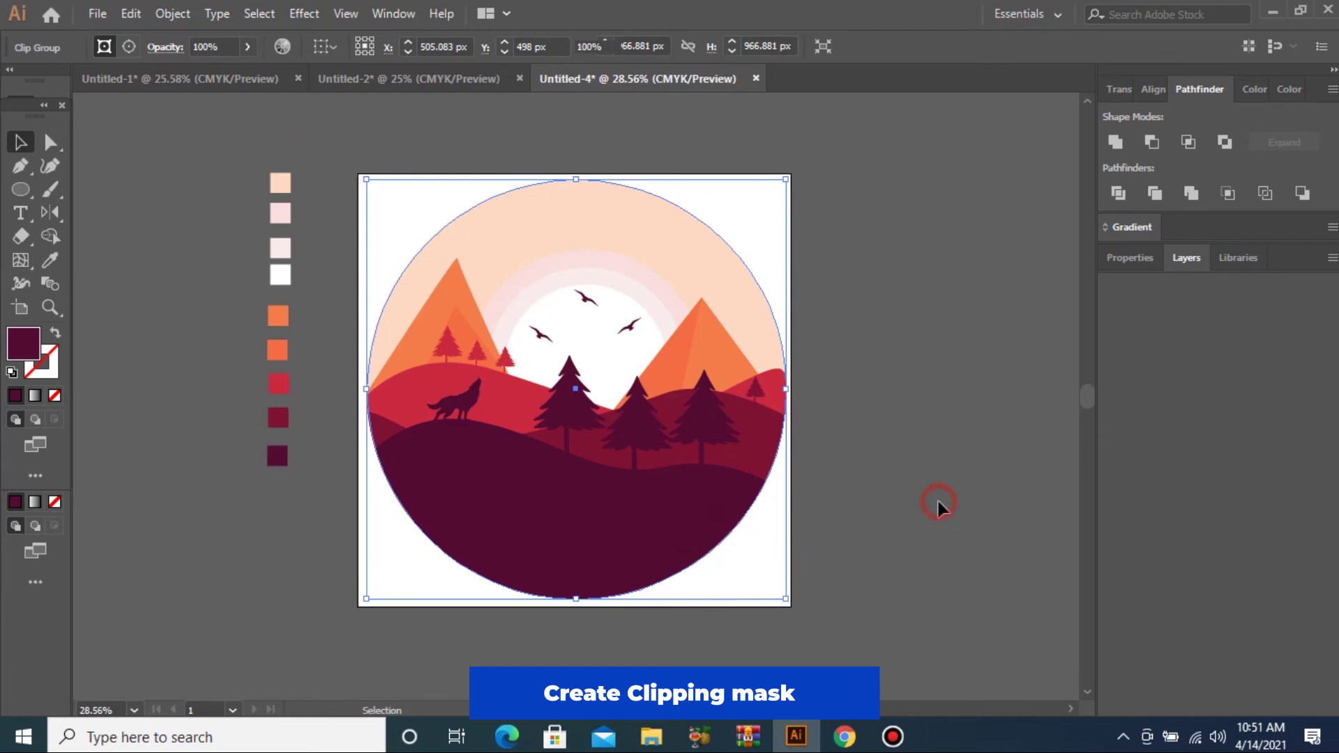
left_click(938, 502)
Step: Scale the circular landscape down slightly about its centre to leave a wider white margin inside the artboard
key("ctrl+minus")
key("ctrl+minus")
key("ctrl+minus")
left_click_drag(235, 208, 908, 557)
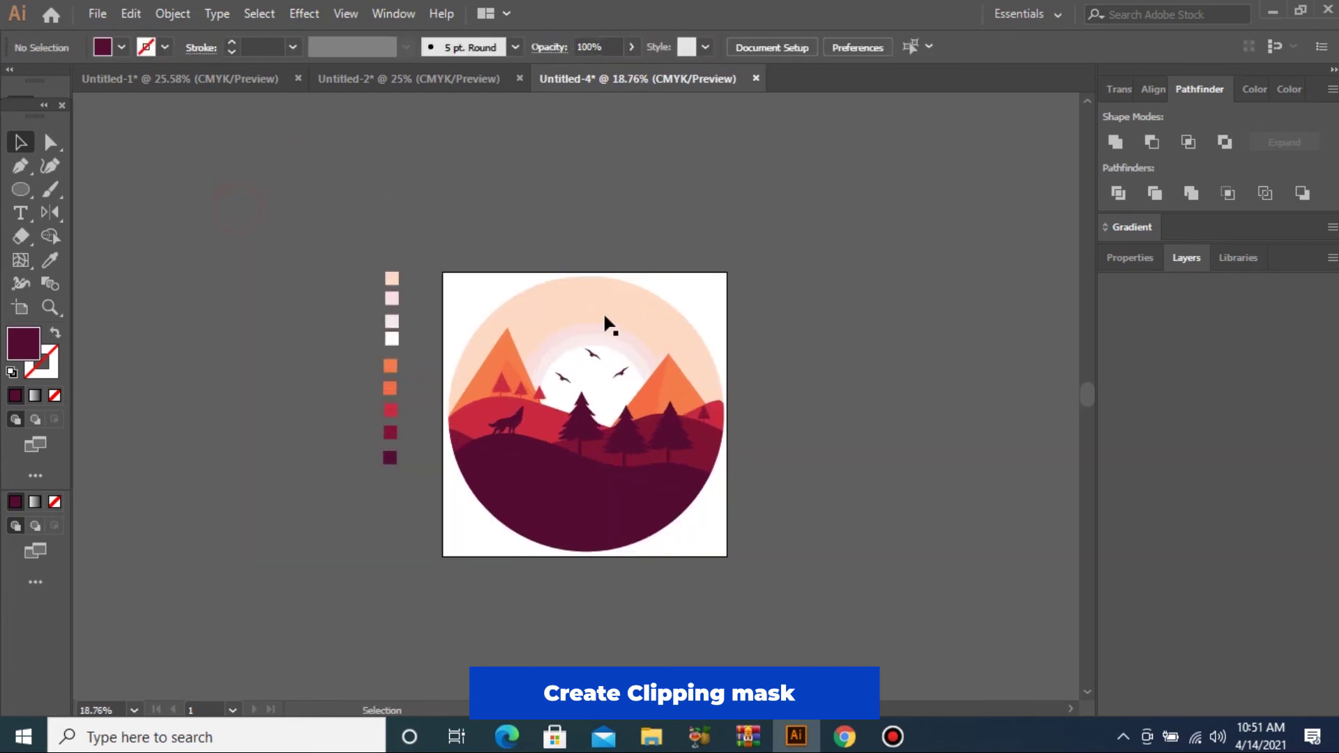
left_click(690, 557)
left_click_drag(726, 556, 721, 553)
left_click(822, 553)
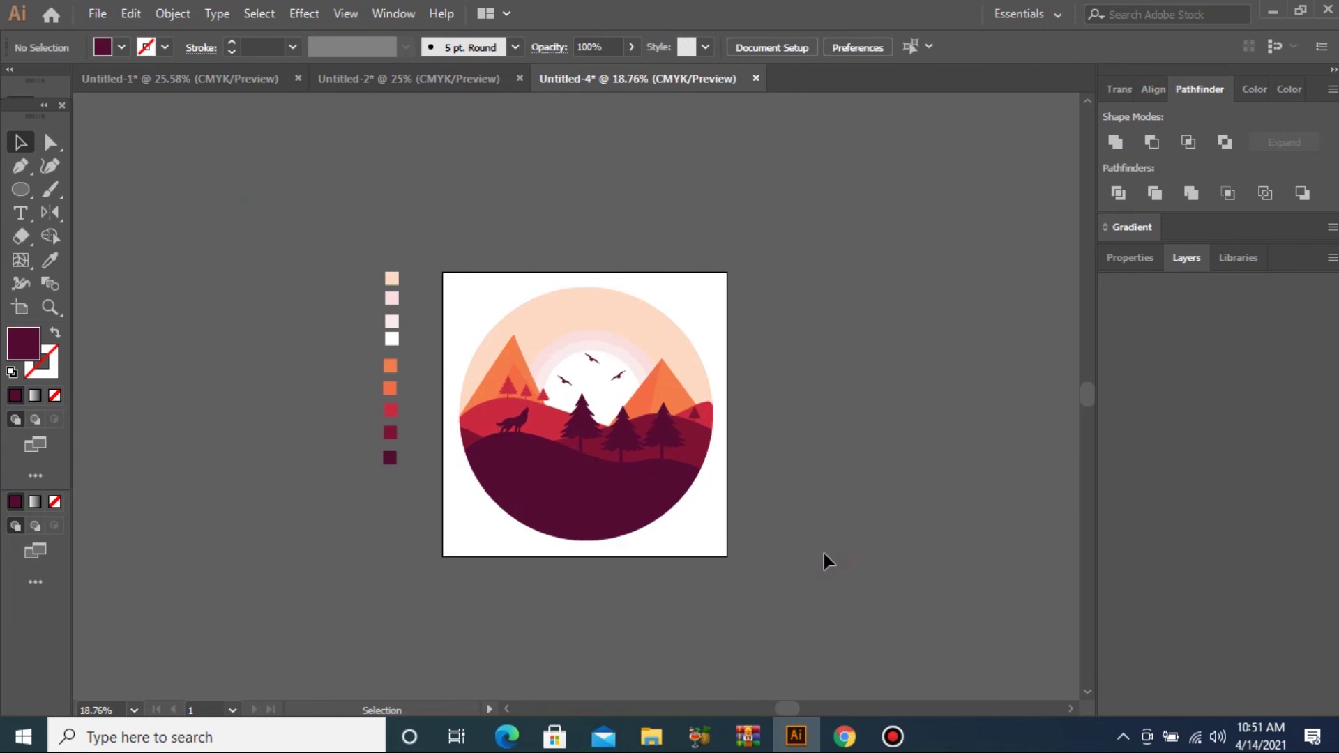
left_click_drag(308, 237, 840, 577)
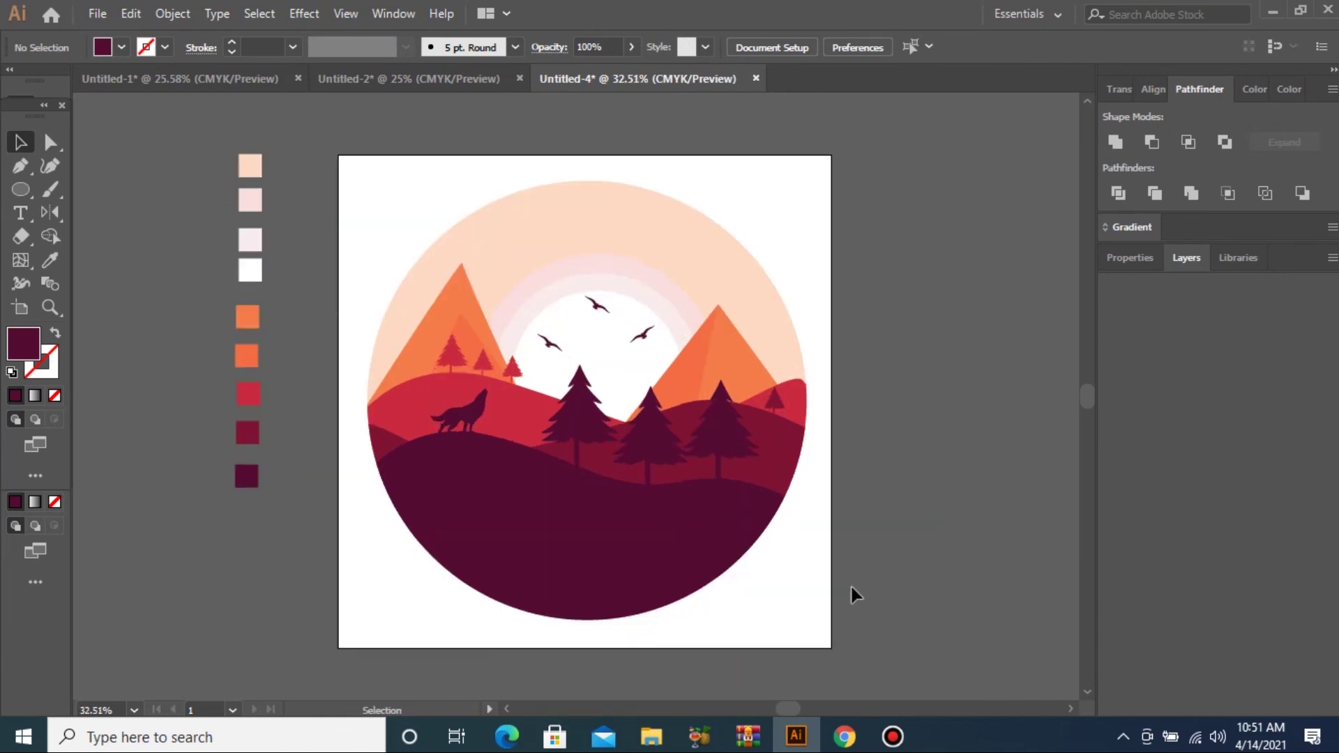